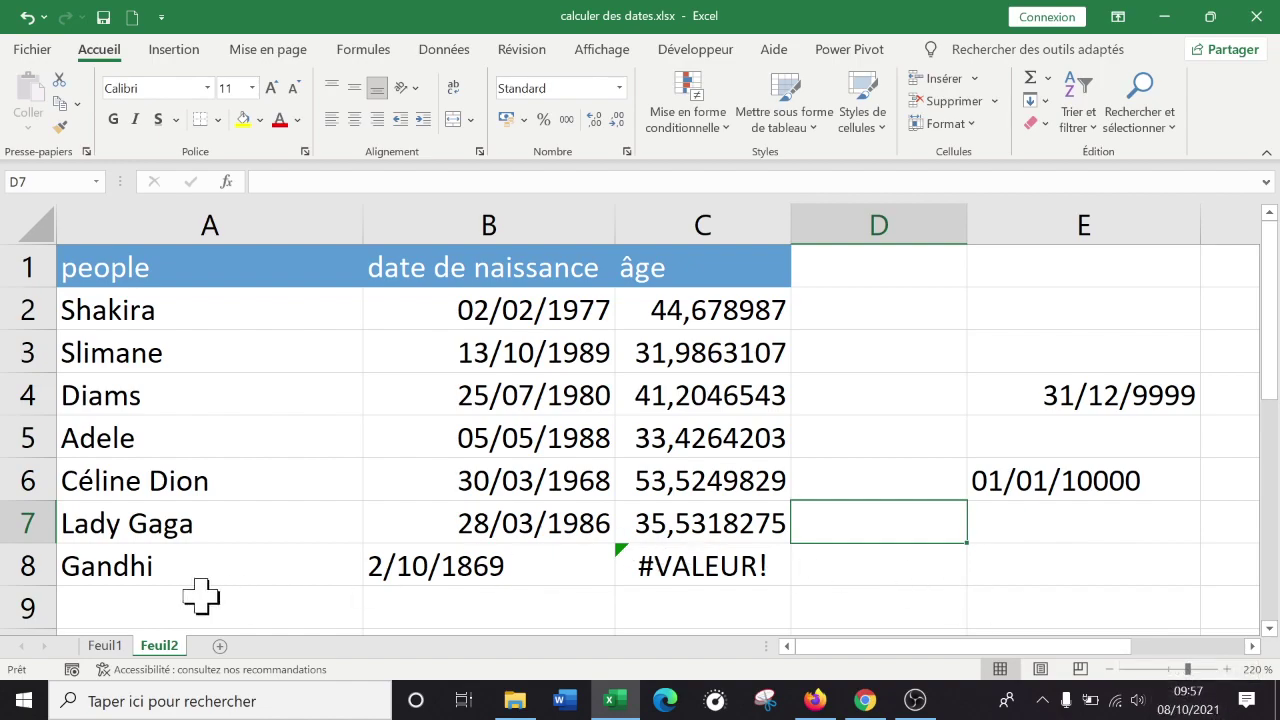
Step: Rename the sheet Feuil2 as "calculer des dates"
left_click(100, 645)
left_click(150, 646)
left_click(104, 646)
left_click(157, 646)
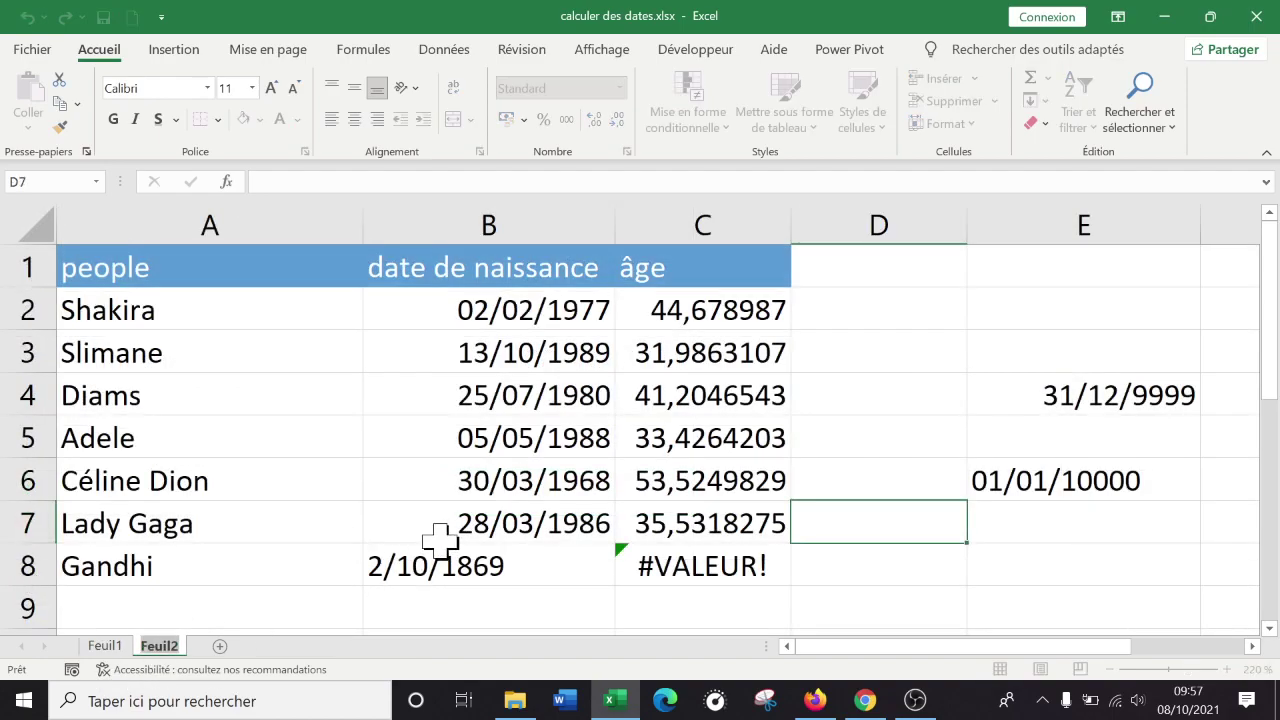
type("calculer des dates")
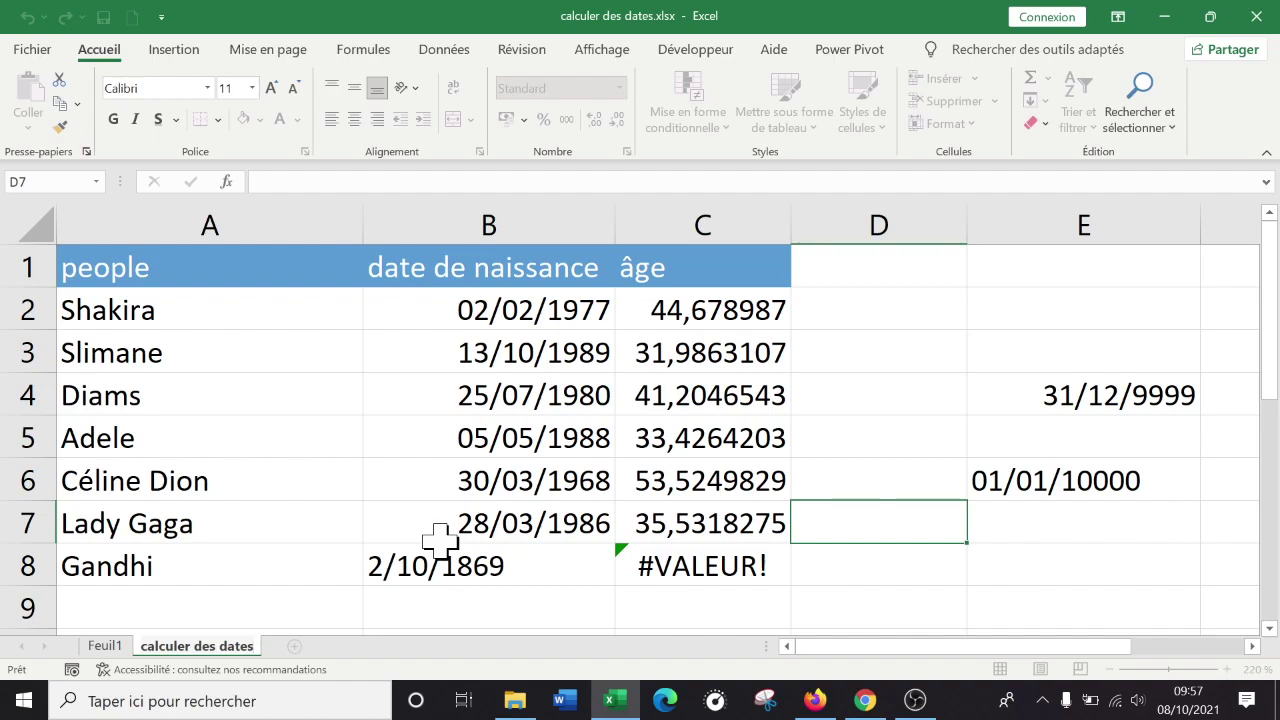
left_click(194, 494)
Step: Add a new sheet after "calculer des dates" and name it "calculer des heures"
left_click(294, 646)
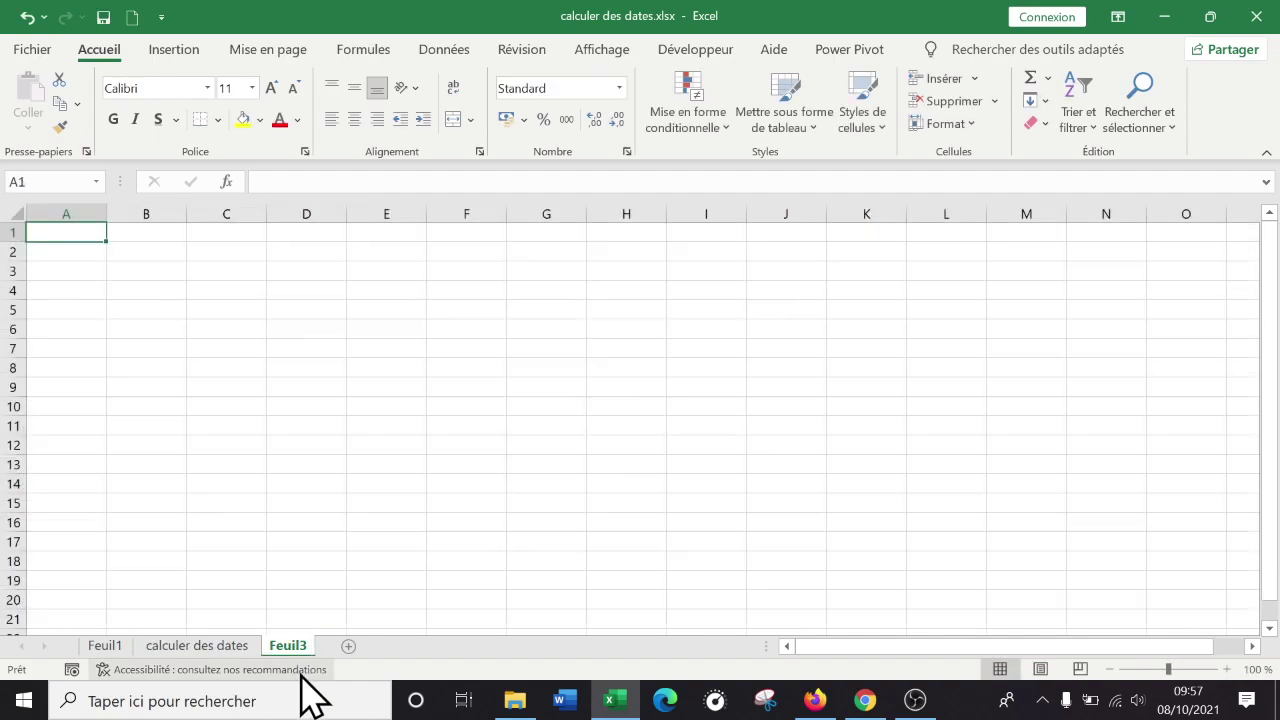
double_click(290, 646)
type("cal")
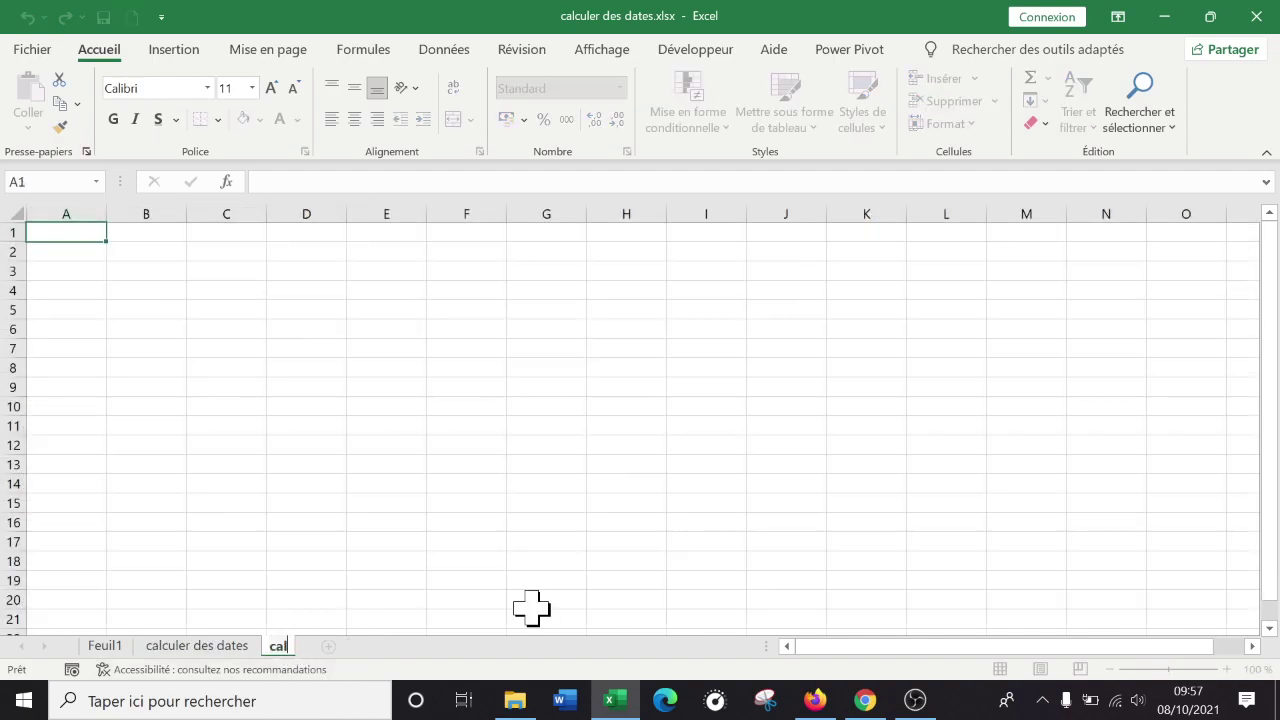
type("culer des heures")
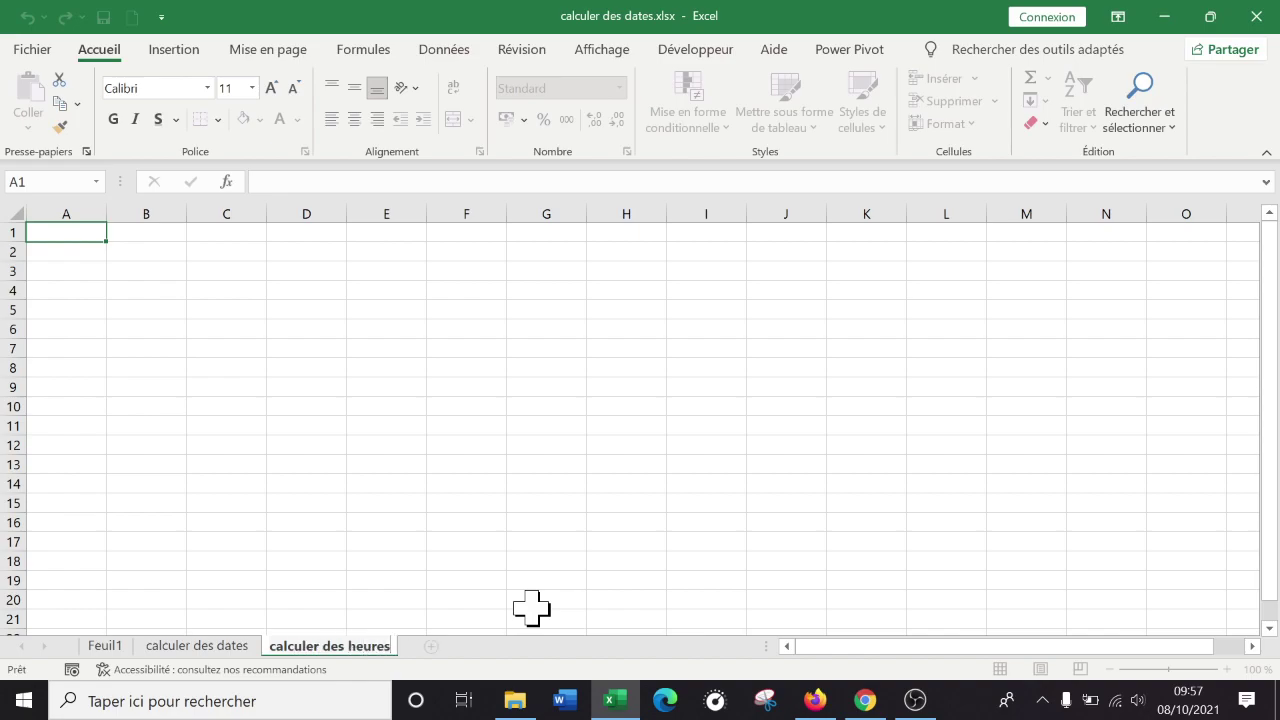
key("Return")
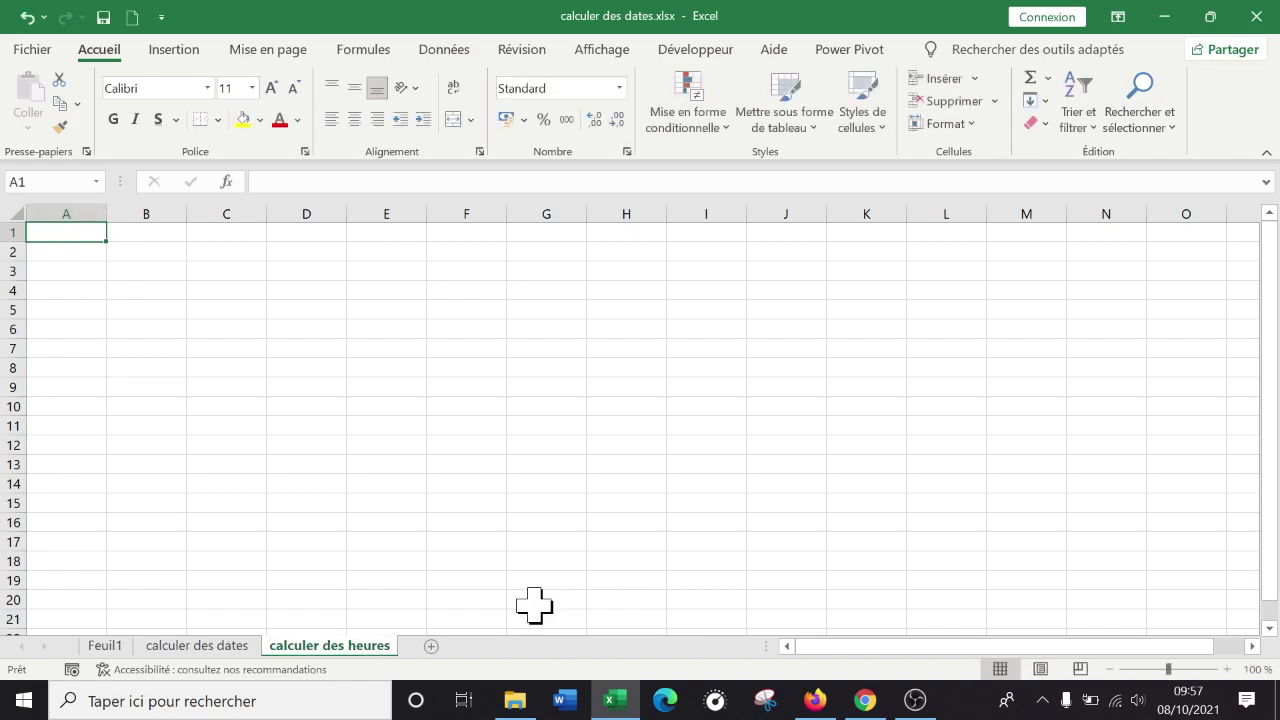
Step: Delete the sheet Feuil1 permanently from the workbook
left_click(104, 646)
right_click(103, 646)
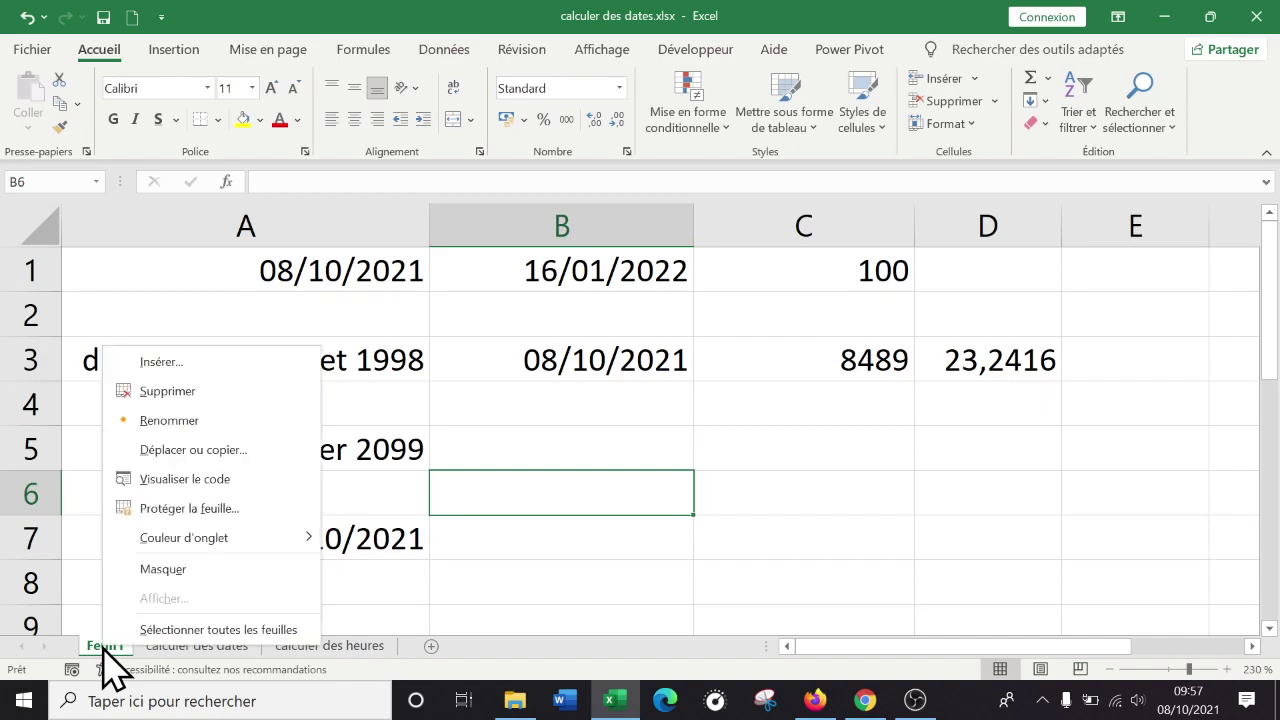
left_click(163, 394)
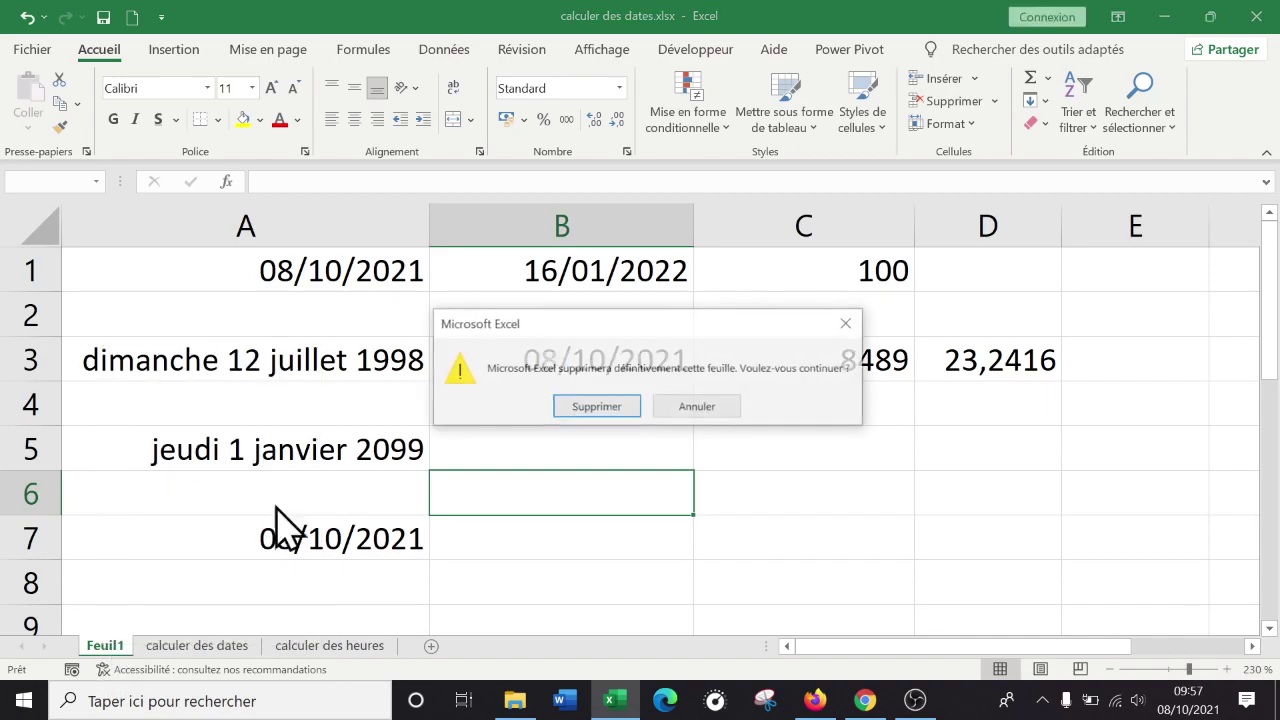
left_click(608, 412)
left_click(372, 572)
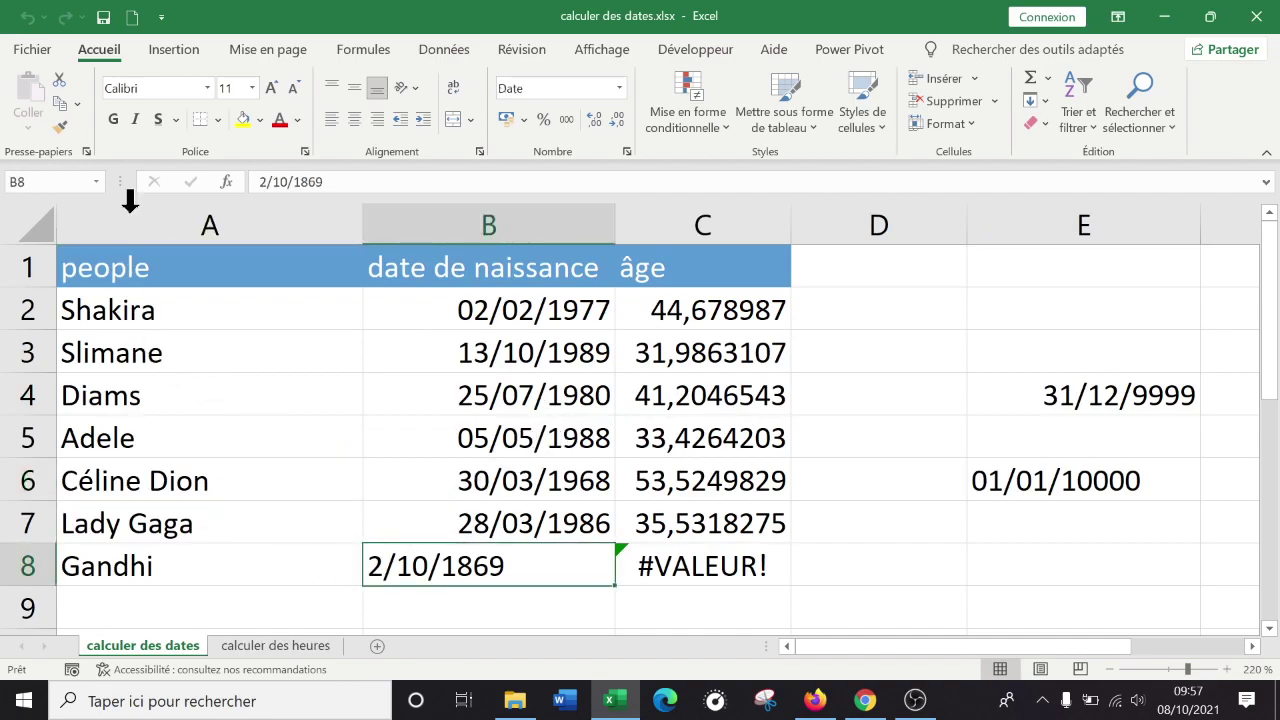
left_click(343, 520)
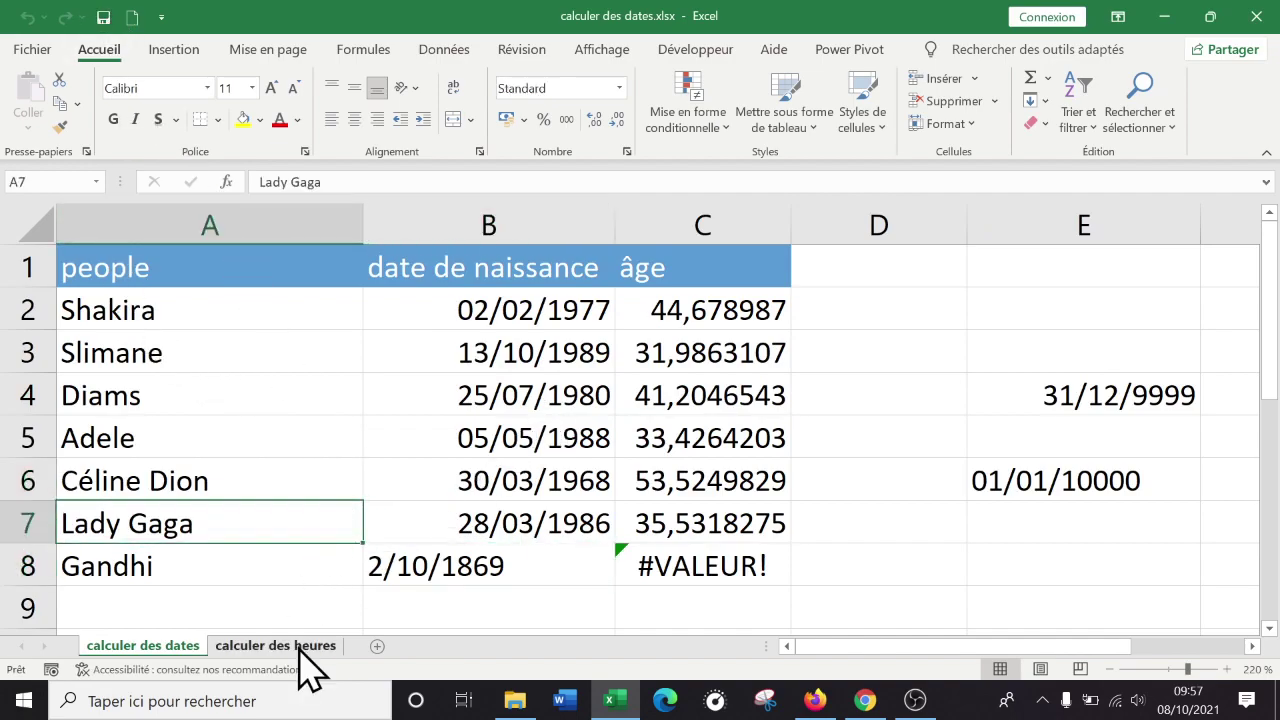
Step: Switch to the "calculer des heures" sheet and enlarge its display to 190 %
left_click(297, 646)
left_click(473, 508)
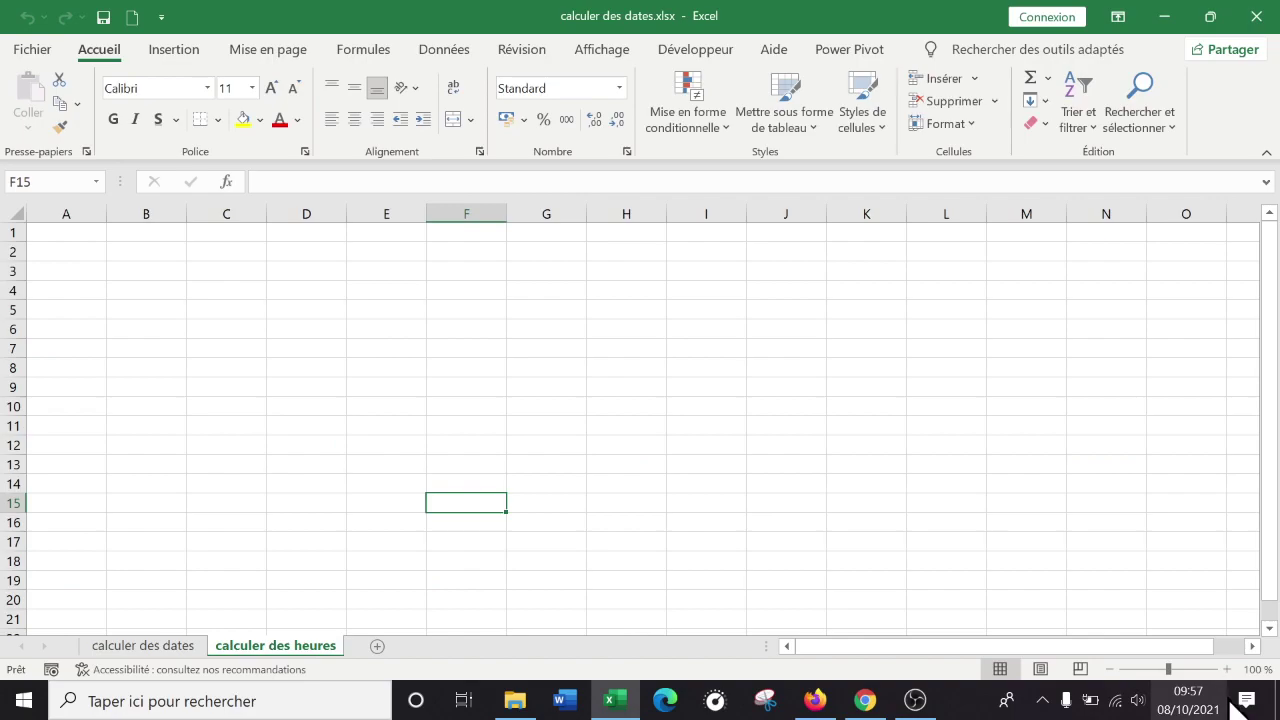
left_click(1227, 669)
left_click(1227, 669)
left_click(1227, 669)
left_click(1227, 669)
left_click(1227, 669)
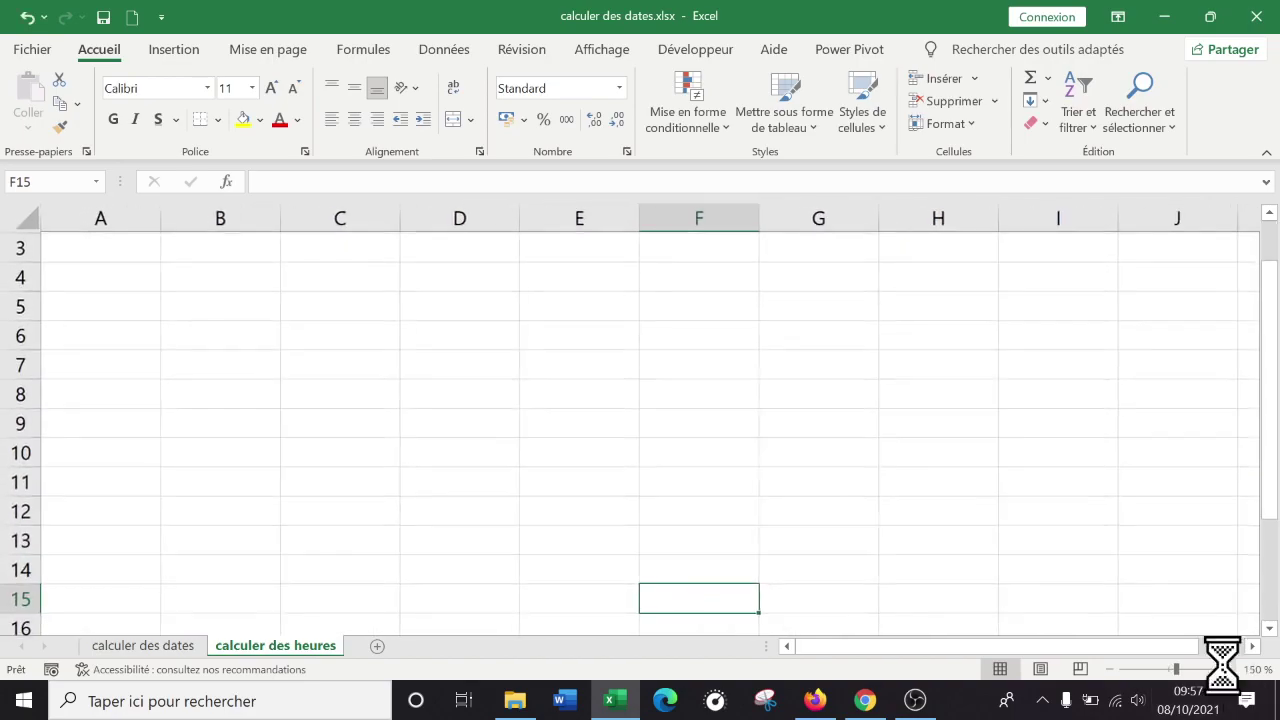
left_click(1227, 669)
left_click(1227, 669)
left_click(1227, 669)
left_click(1227, 669)
scroll(632, 494, "up", 2)
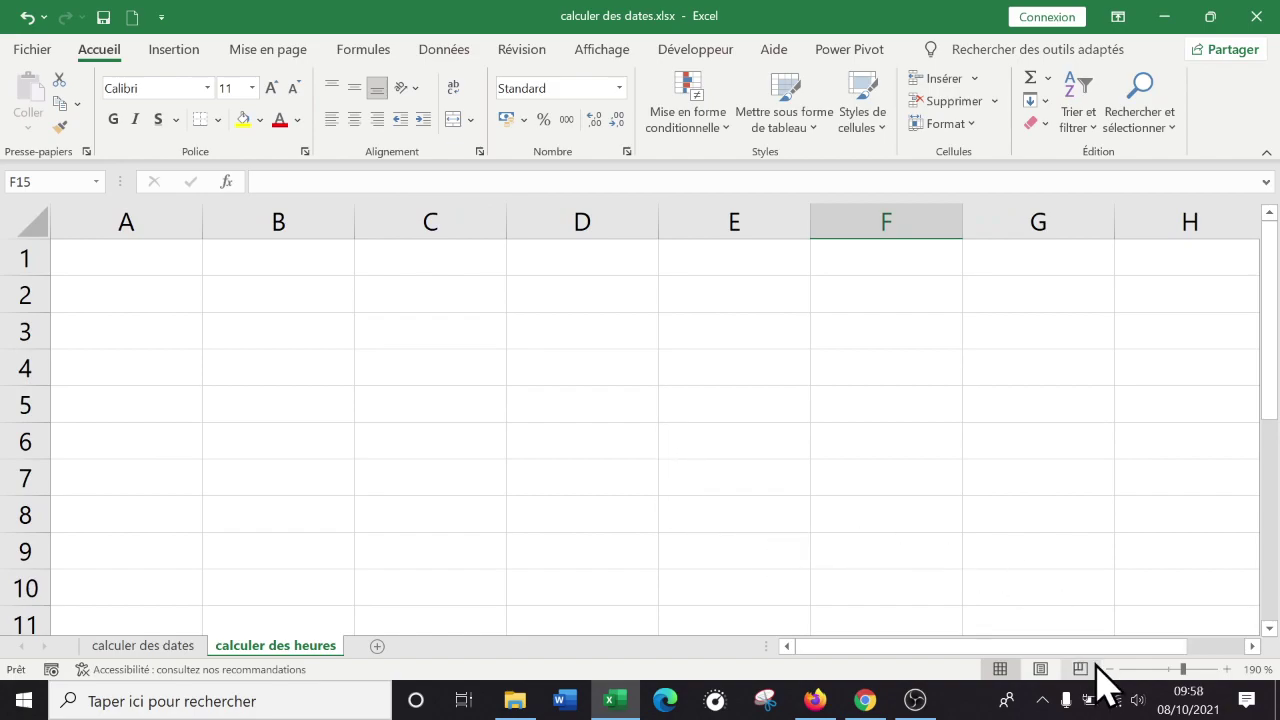
Step: Widen column A slightly and enter the time 9:58 in cell A1
mouse_move(1200, 708)
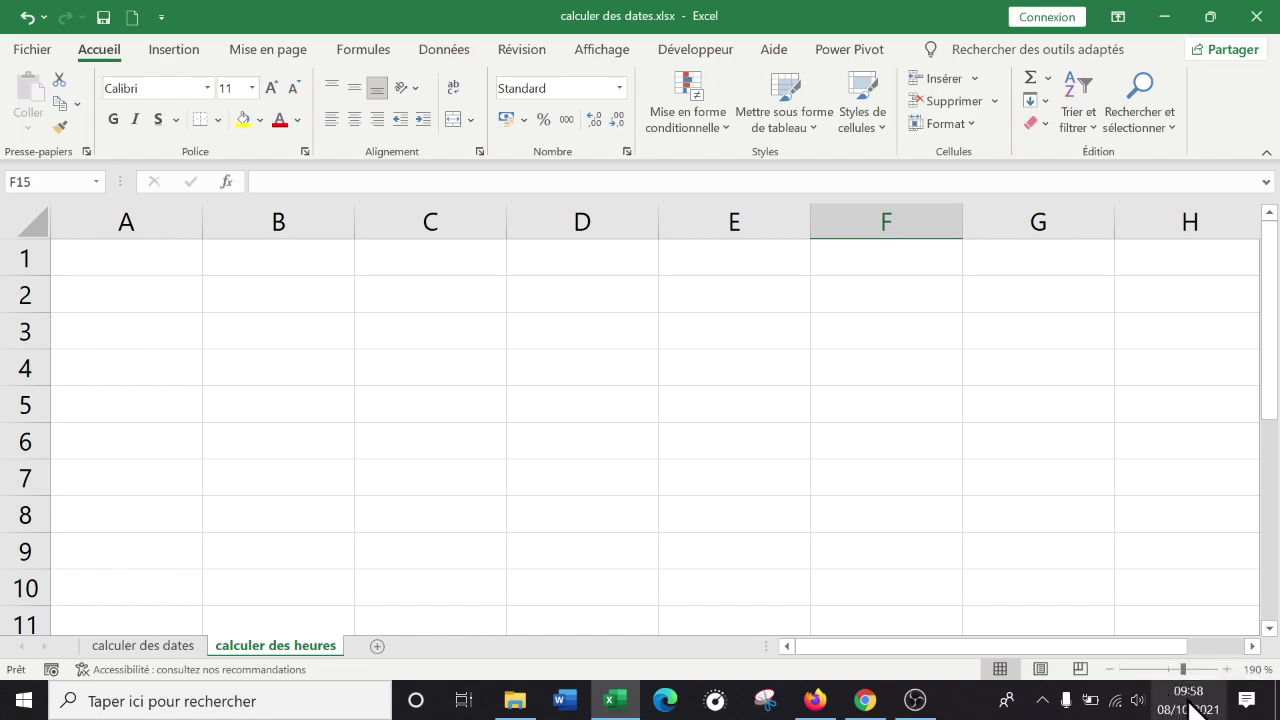
left_click(172, 258)
left_click_drag(202, 224, 231, 224)
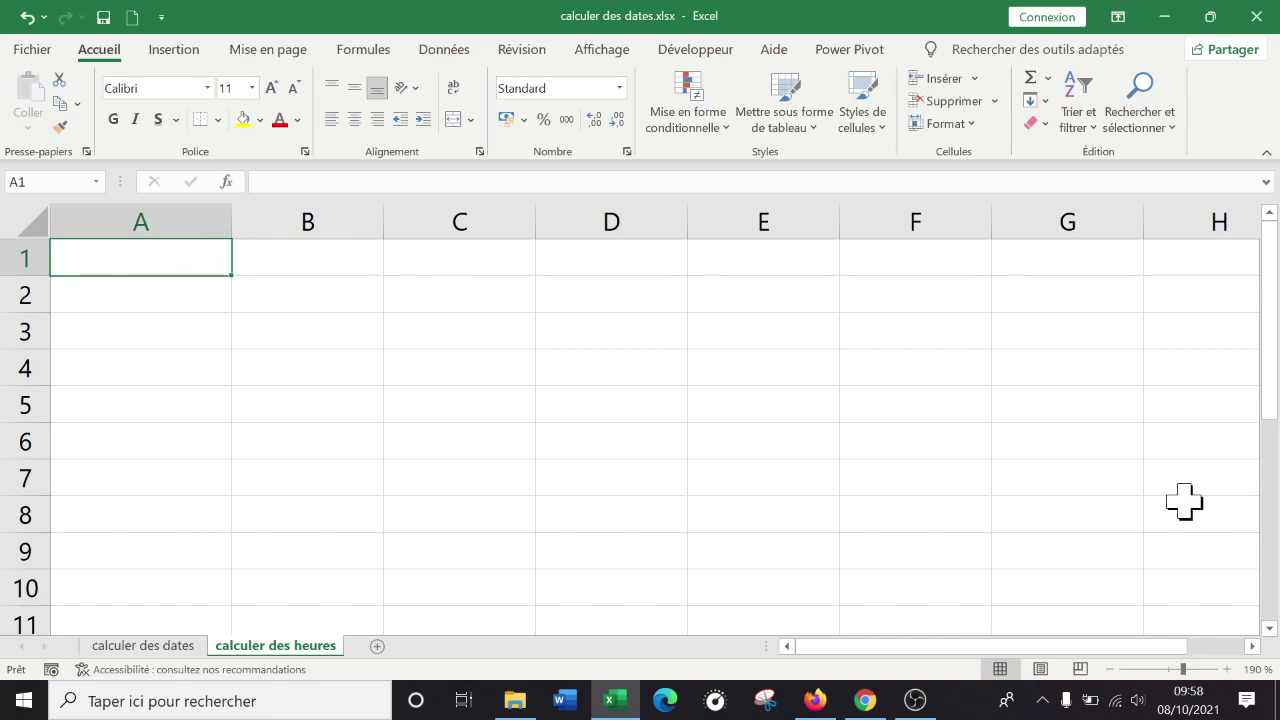
type("9")
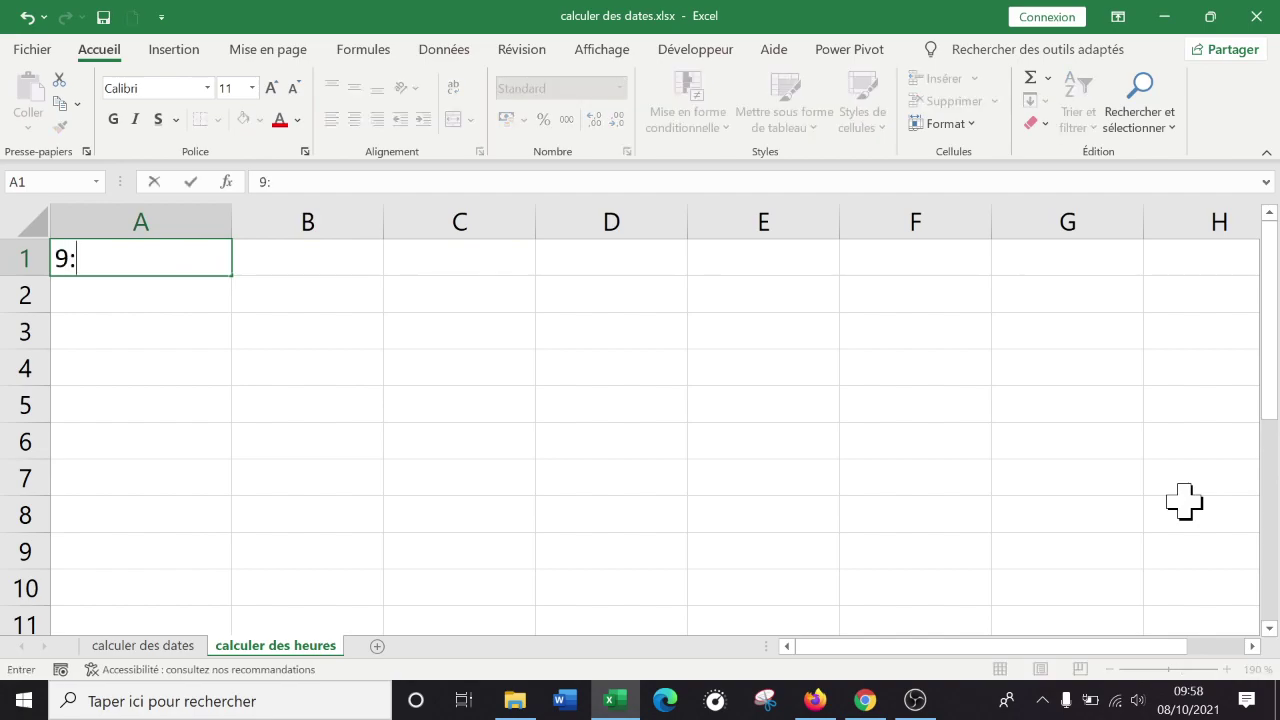
type(":58")
key("Tab")
key("Left")
key("Right")
key("Left")
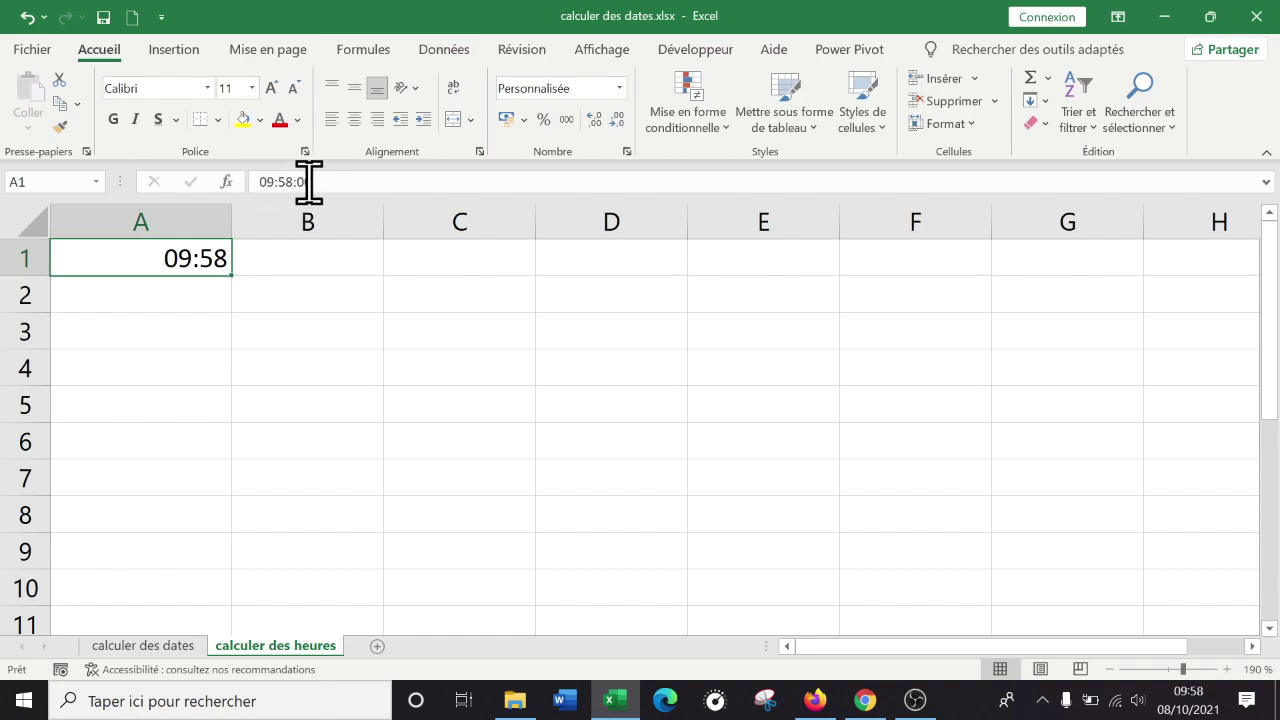
Step: Widen columns A and B and enter the time 12:30 in cell B1
left_click_drag(231, 221, 265, 220)
left_click_drag(418, 221, 477, 221)
left_click(410, 404)
left_click(375, 257)
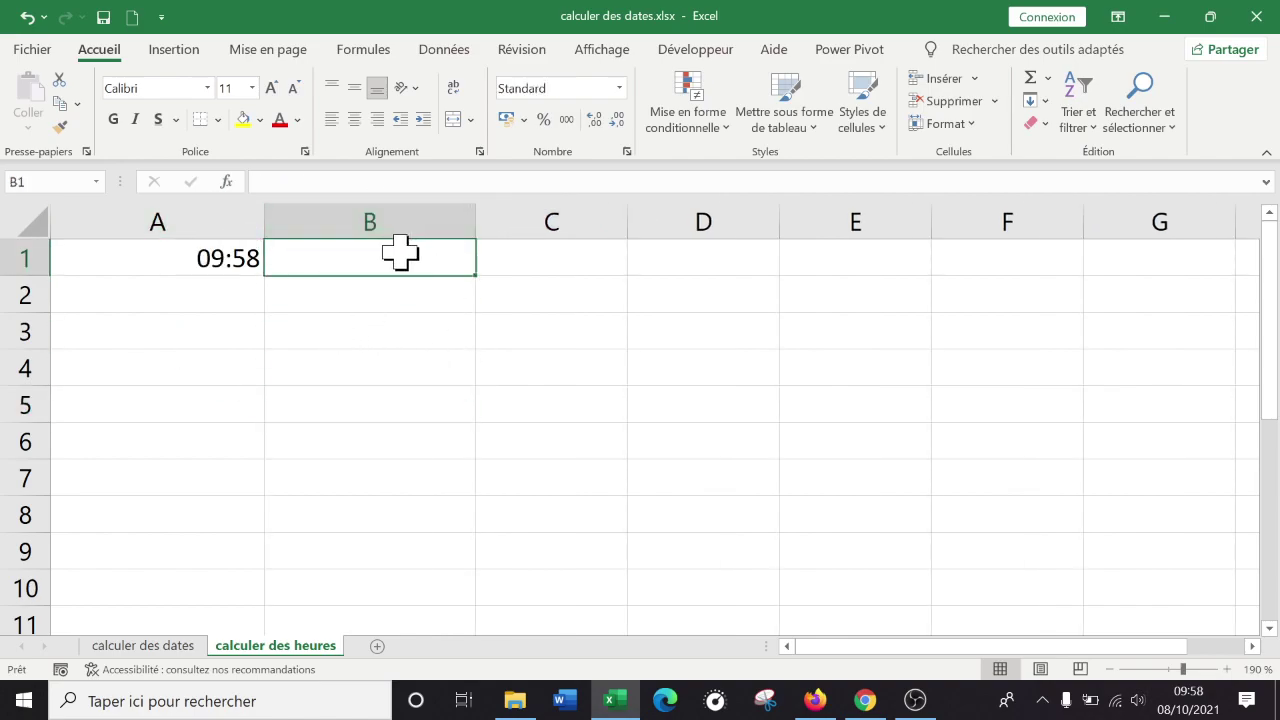
type("12:30")
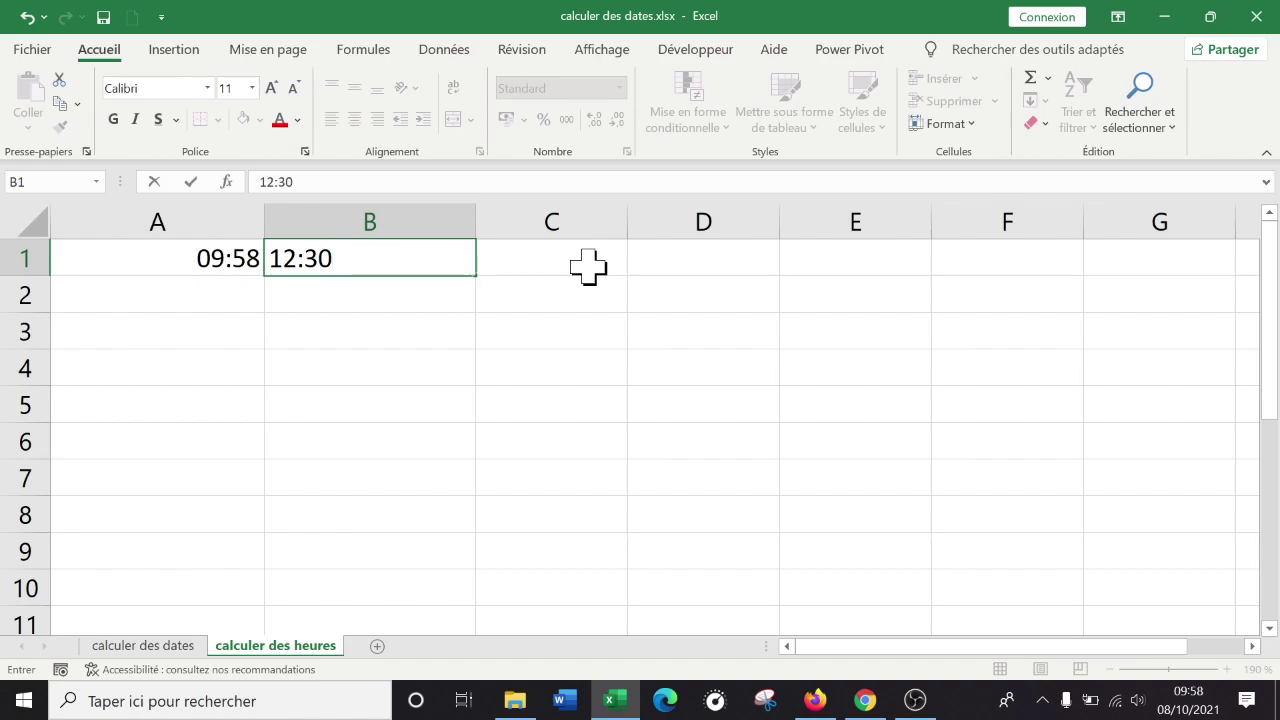
key("Return")
key("Up")
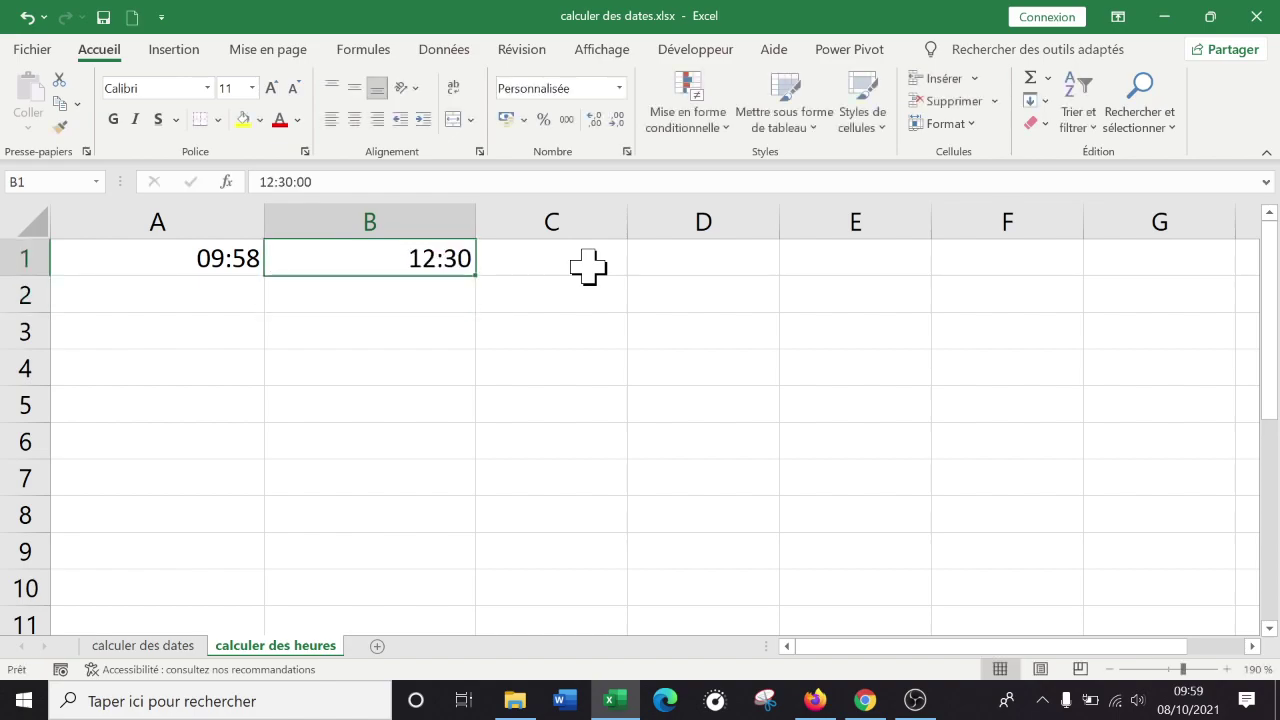
Step: Calculate the difference between the two times in cell C1 with the formula =B1-A1
left_click(588, 266)
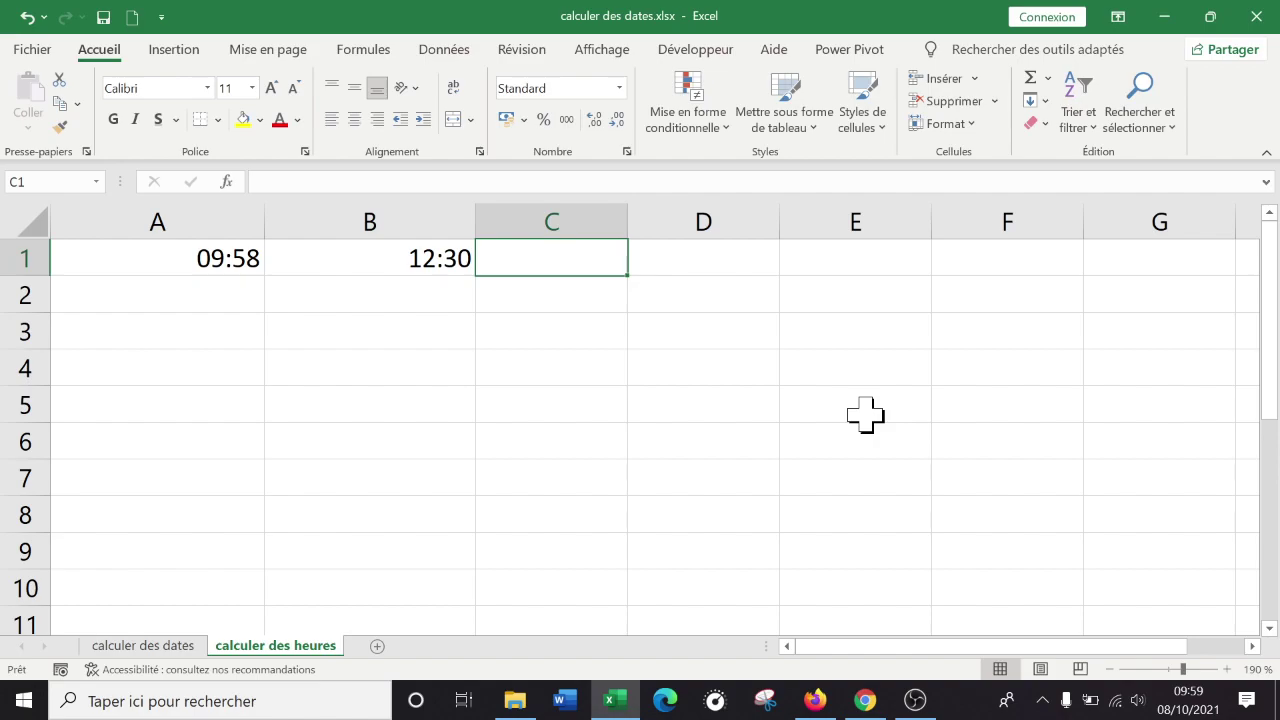
type("=")
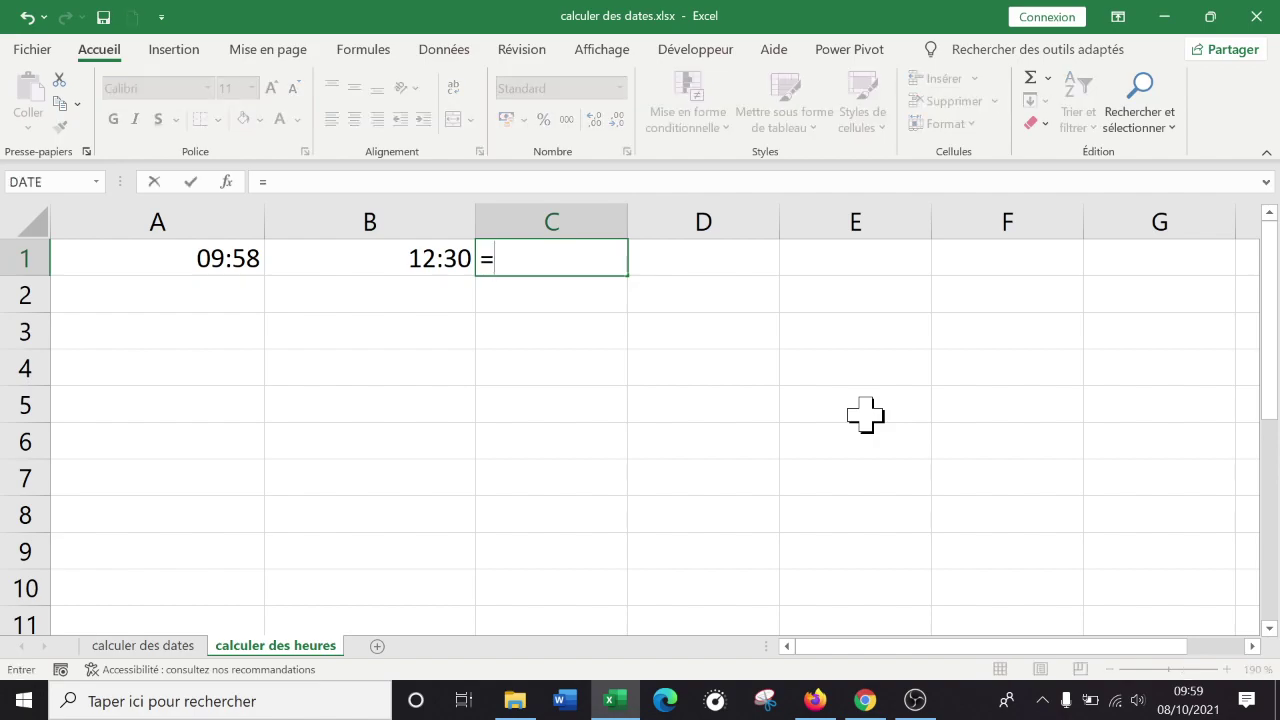
left_click(389, 259)
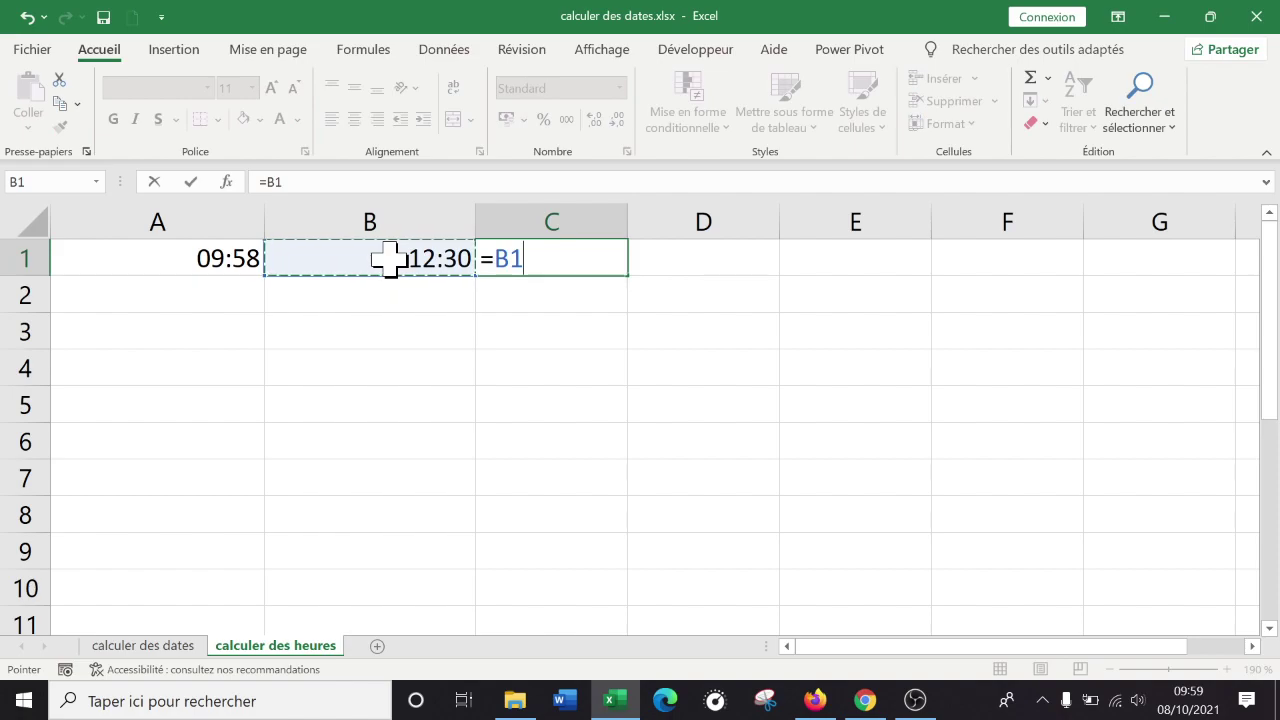
type("-")
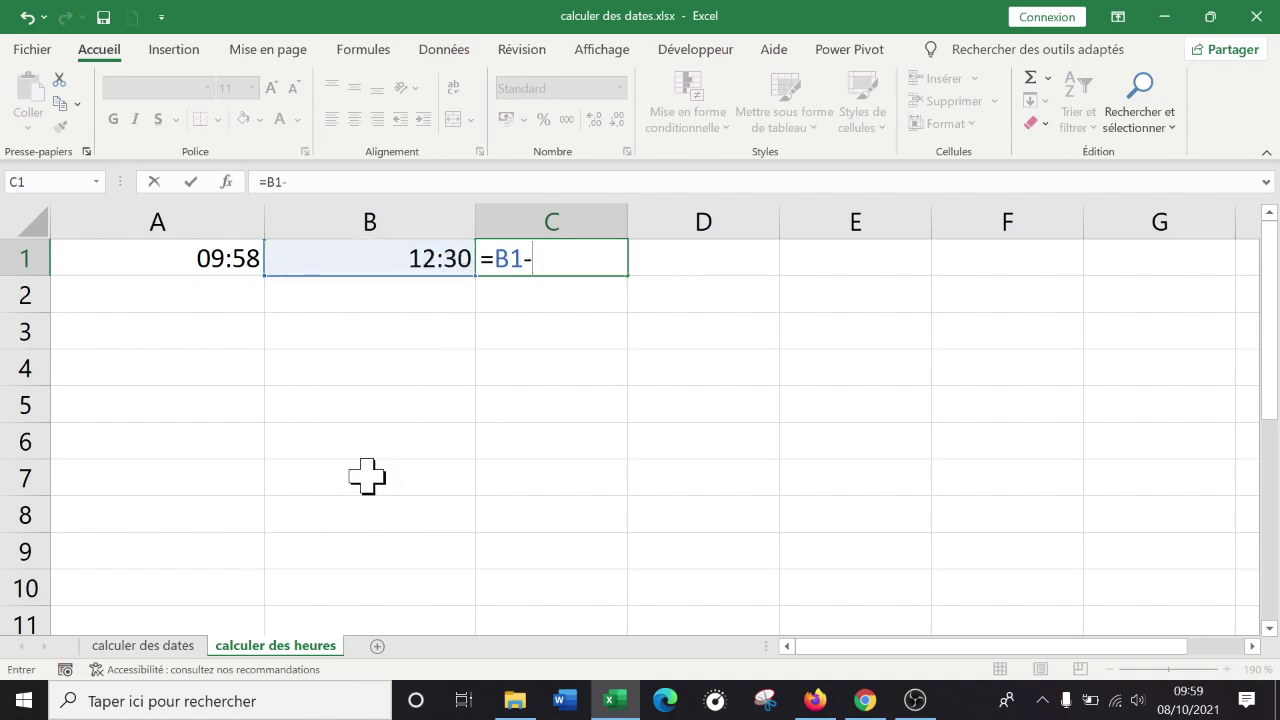
left_click(190, 256)
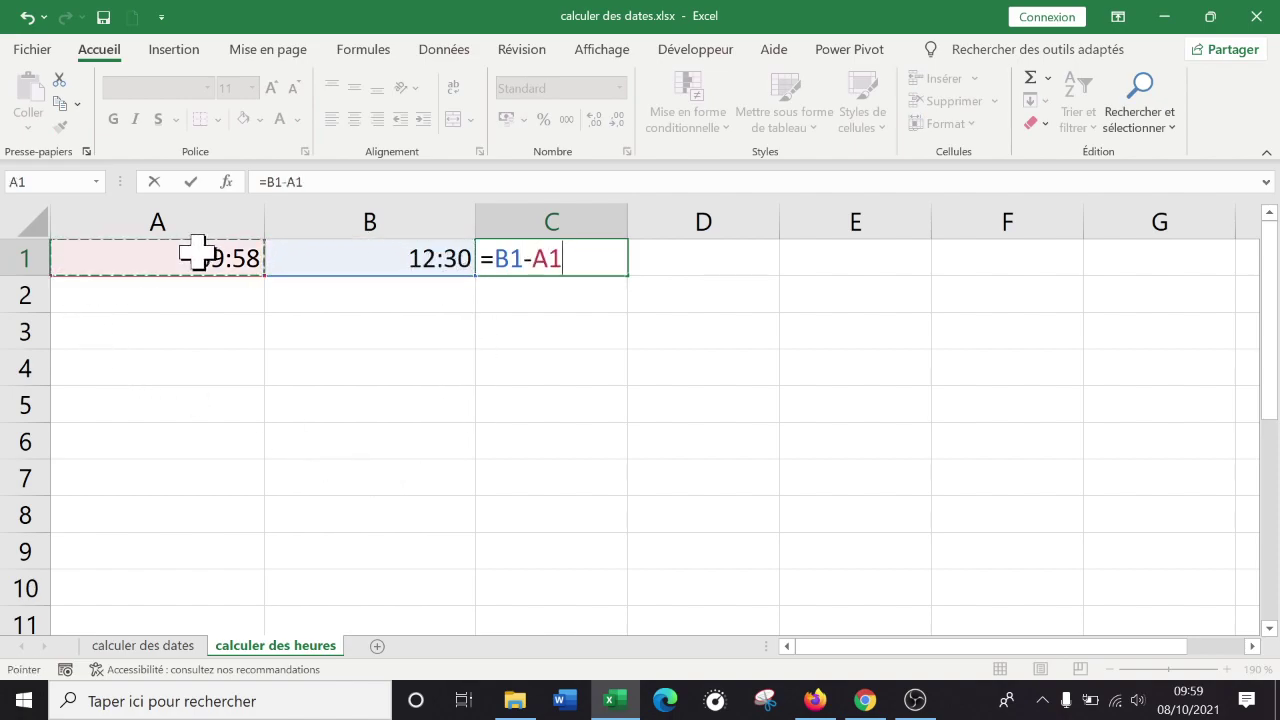
key("Return")
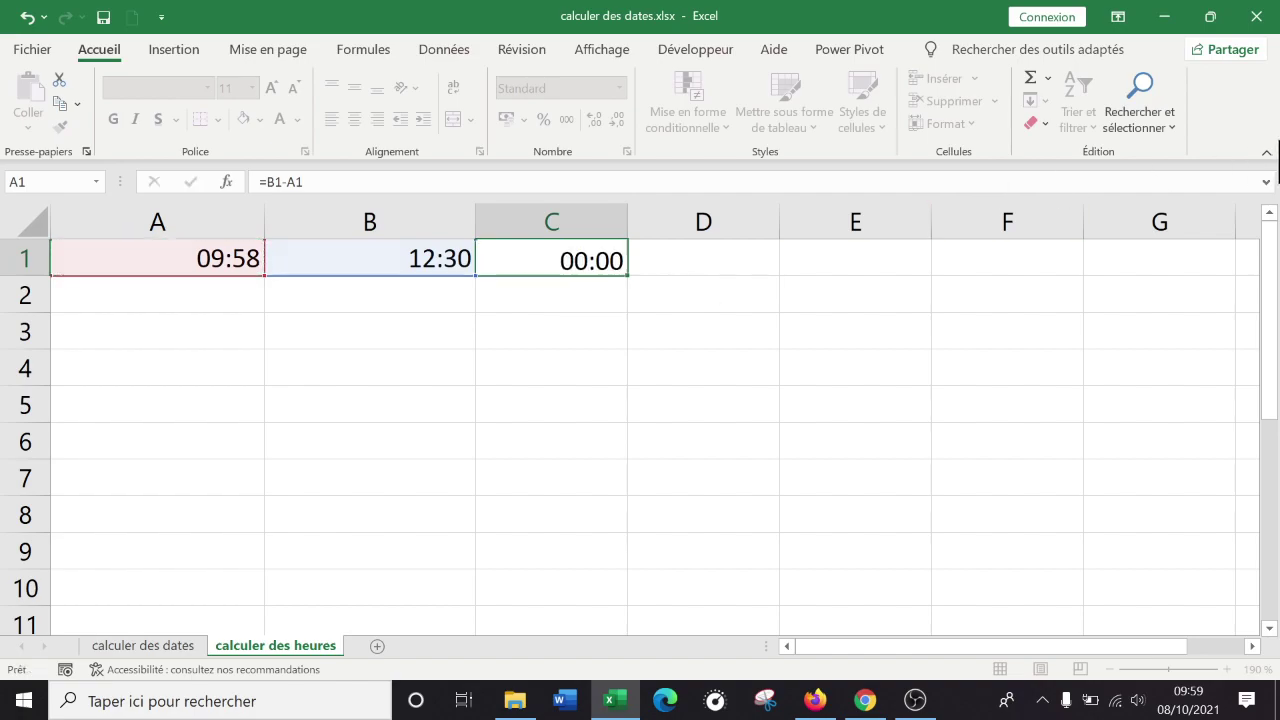
left_click(551, 258)
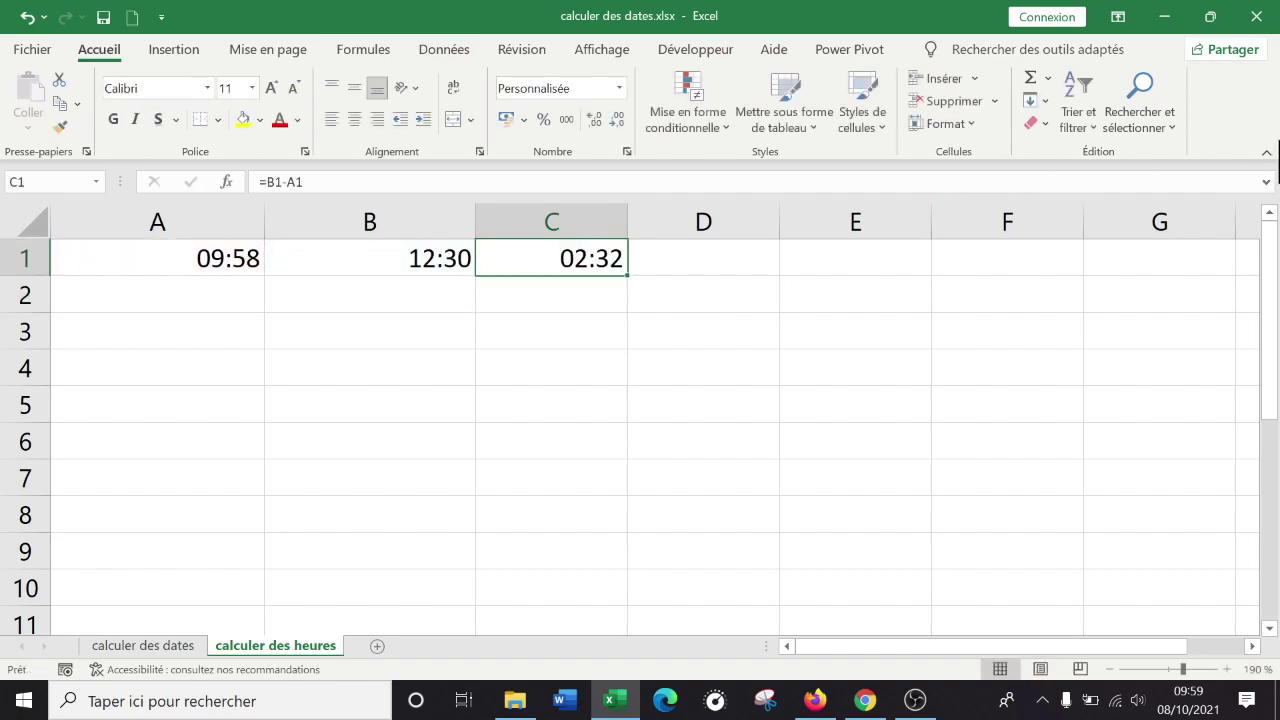
Step: Replace the start time in cell A1 with 9:37
left_click(228, 266)
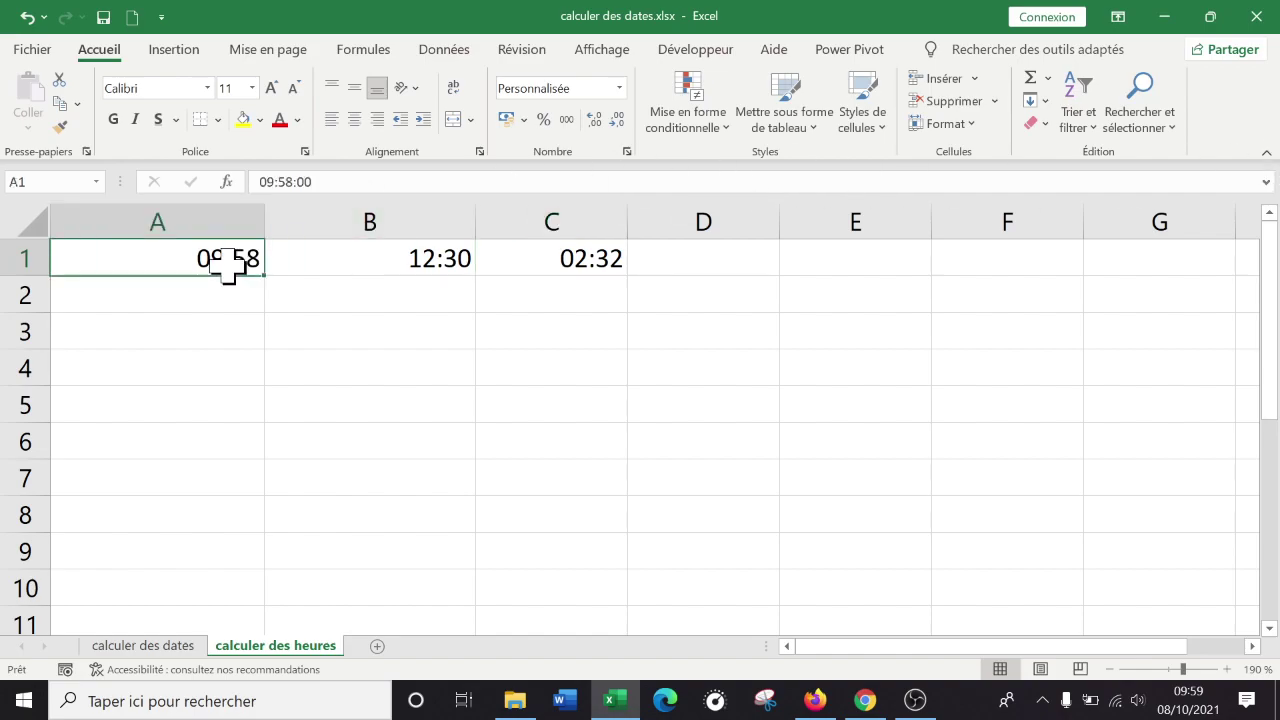
type("0")
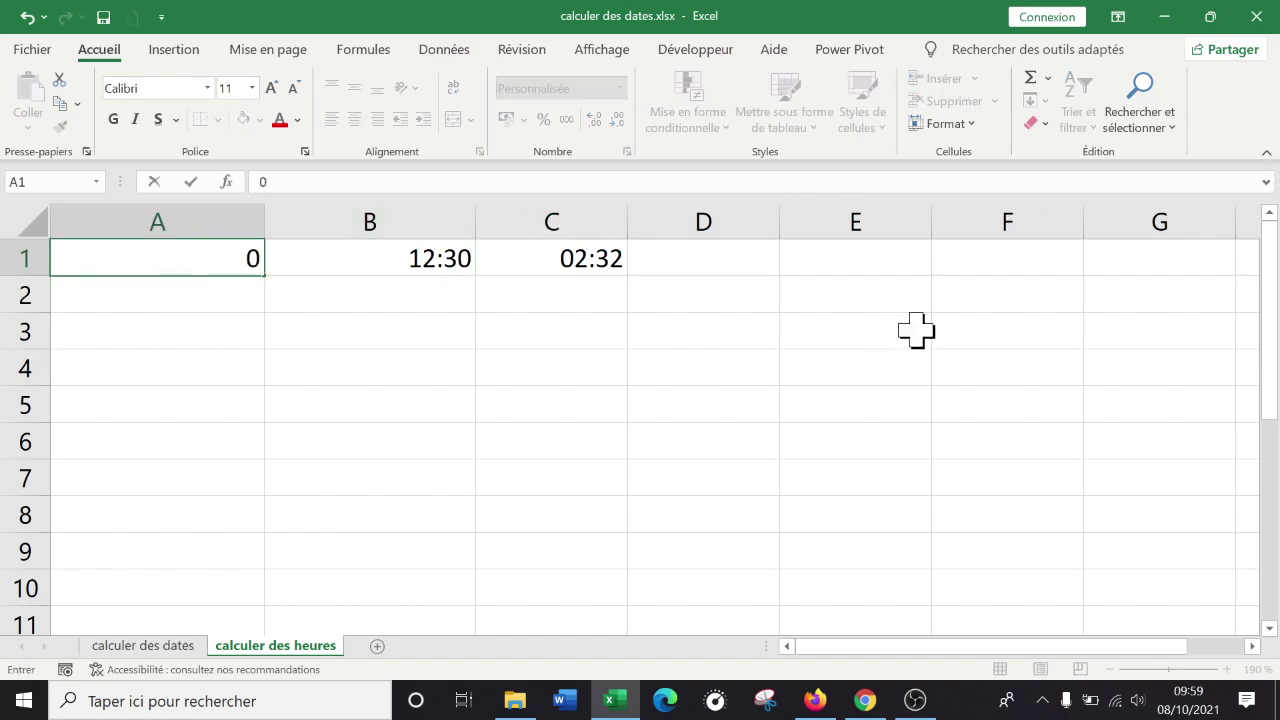
type(":37")
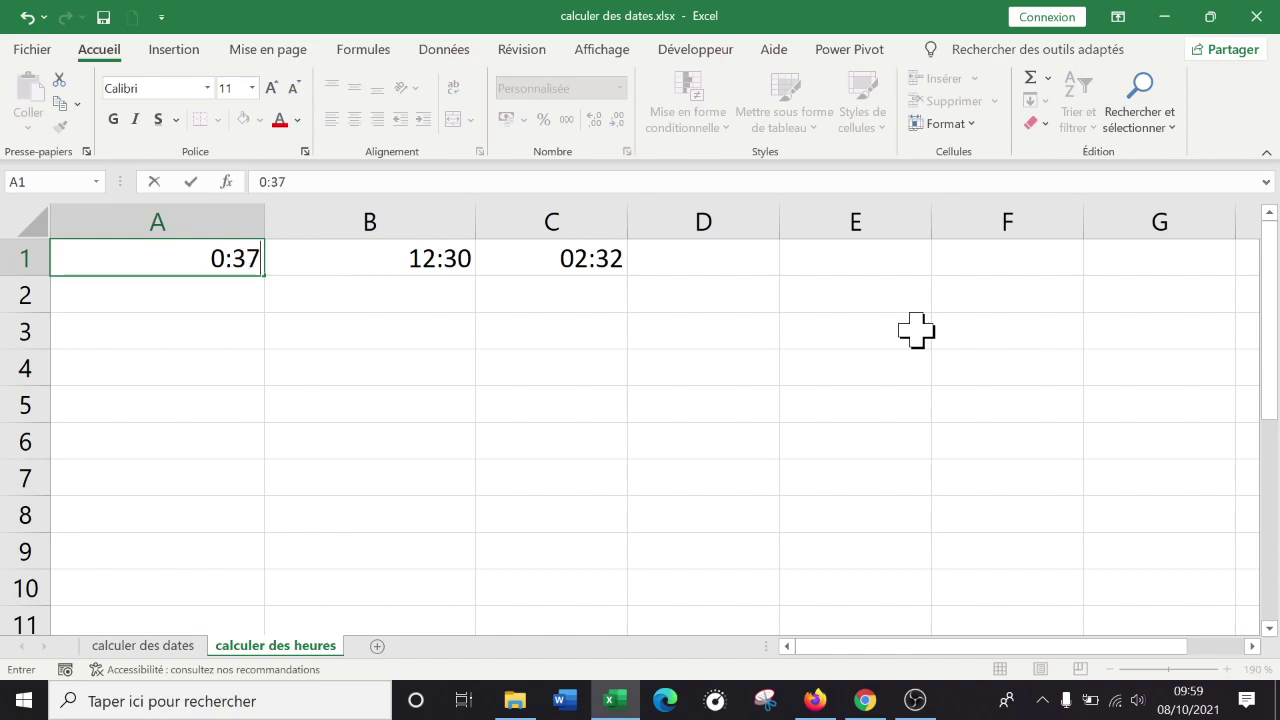
key("BackSpace")
key("BackSpace")
key("BackSpace")
key("BackSpace")
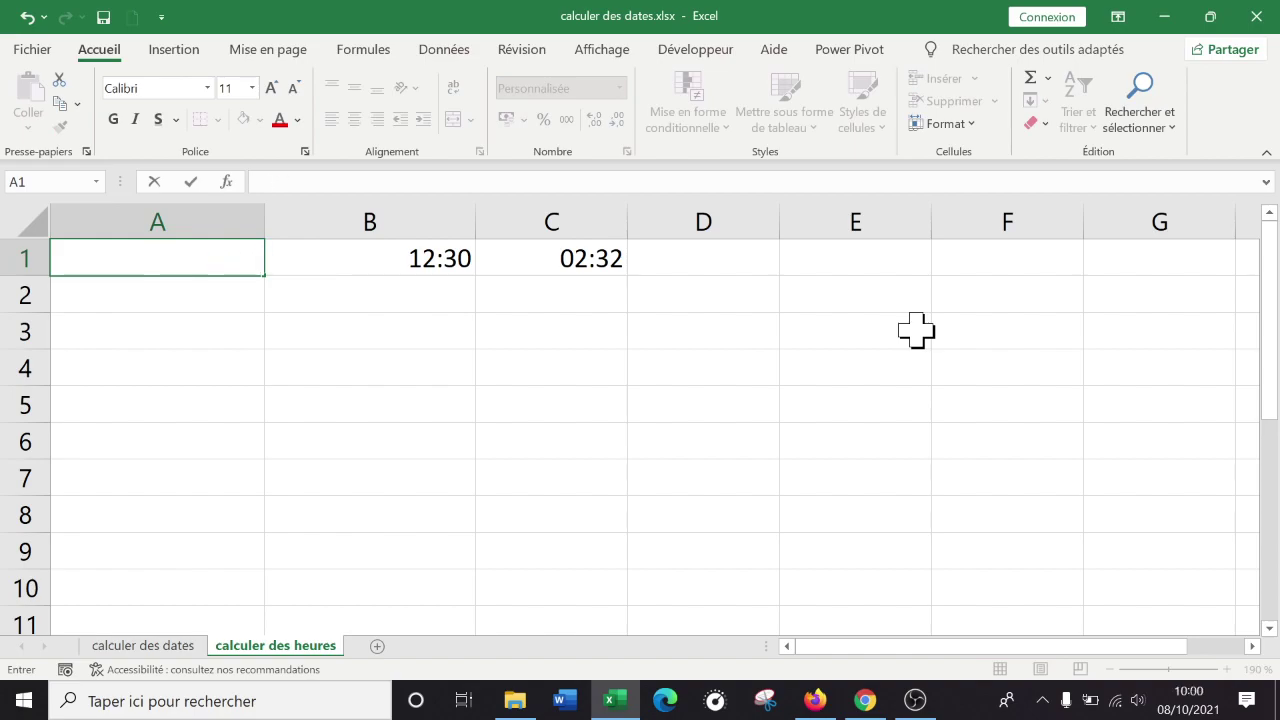
type("9:37")
key("Tab")
key("Tab")
key("Left")
key("Right")
key("Left")
key("Left")
key("Down")
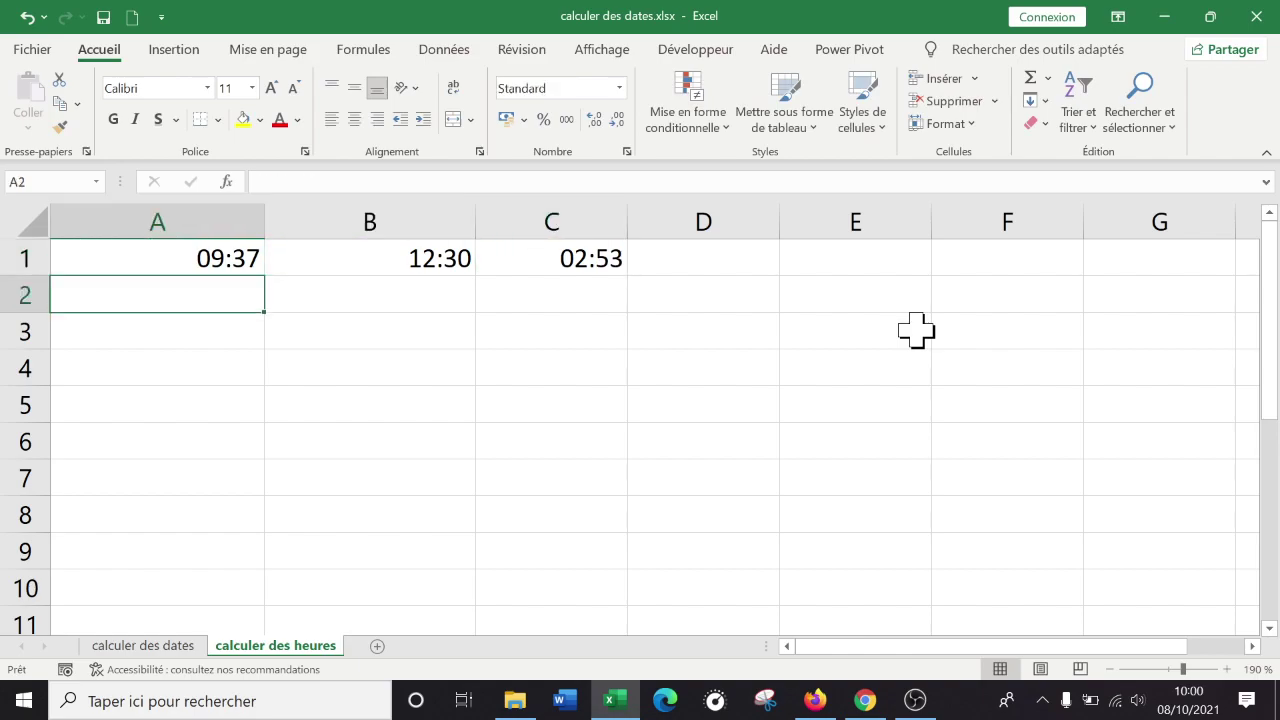
key("Down")
key("Right")
key("Right")
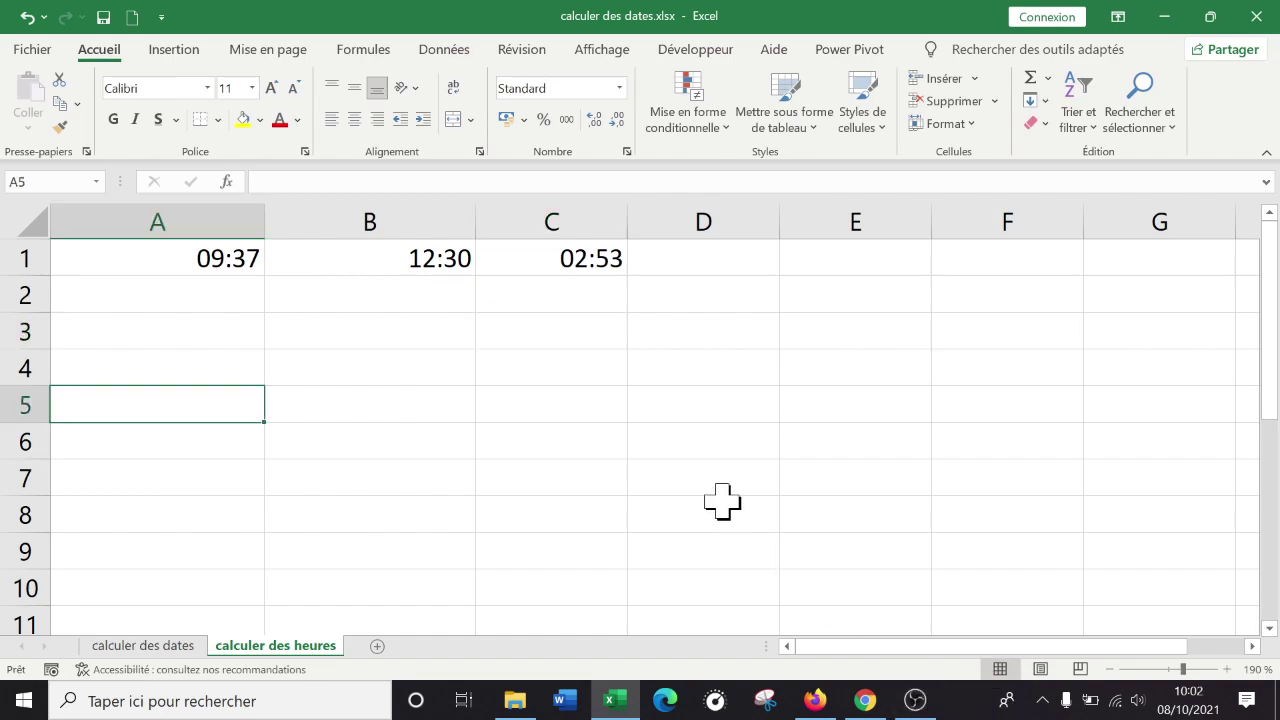
left_click(721, 515)
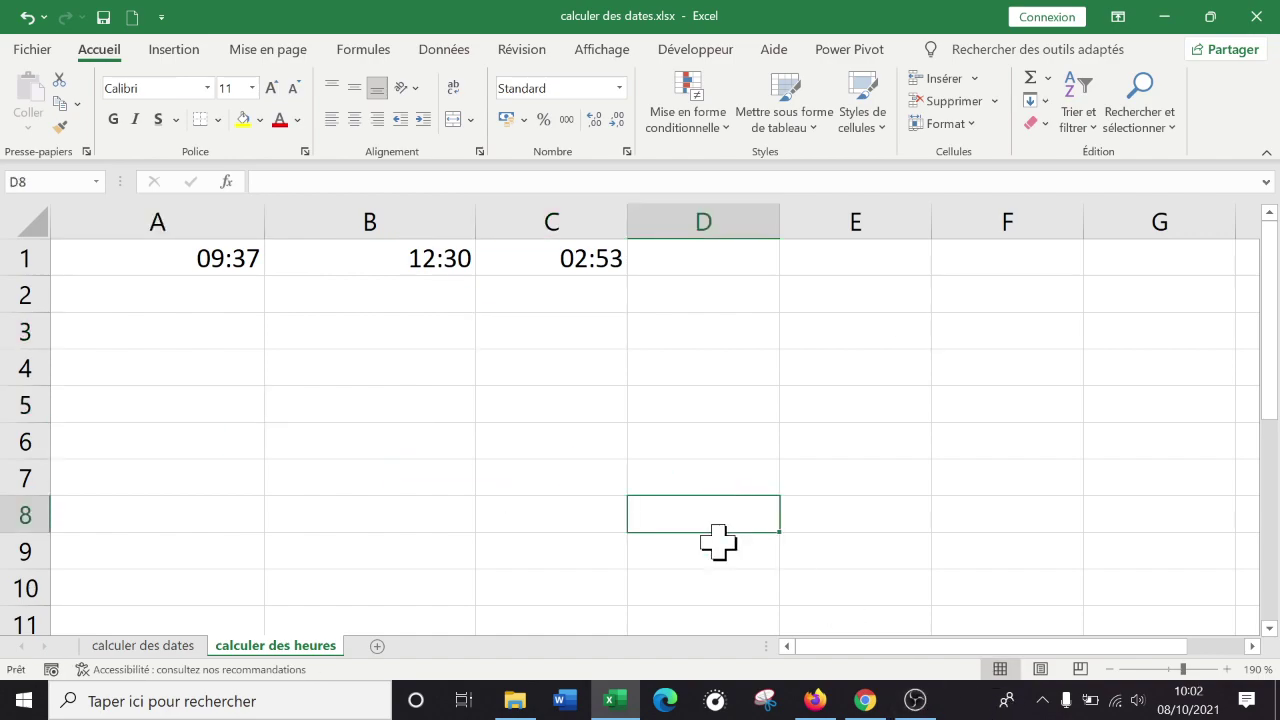
left_click(180, 262)
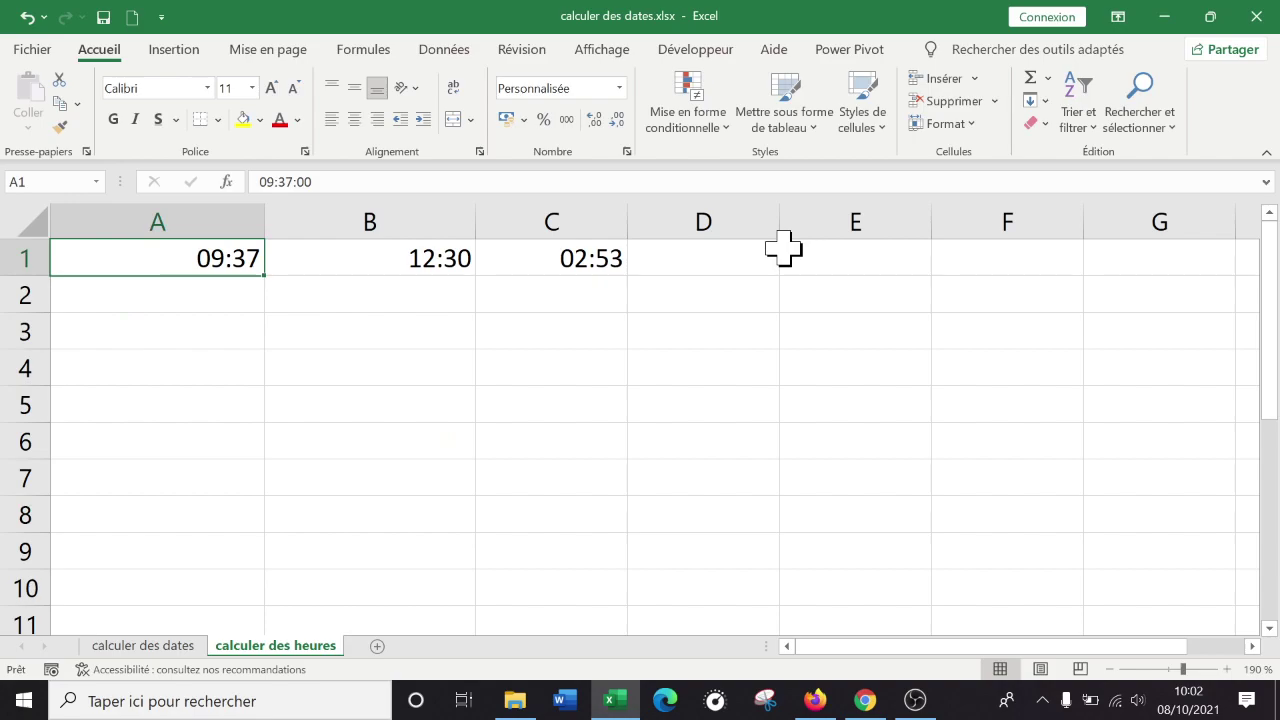
Step: Replace the start time in cell A1 with 13:30, past the end time in B1
type("13")
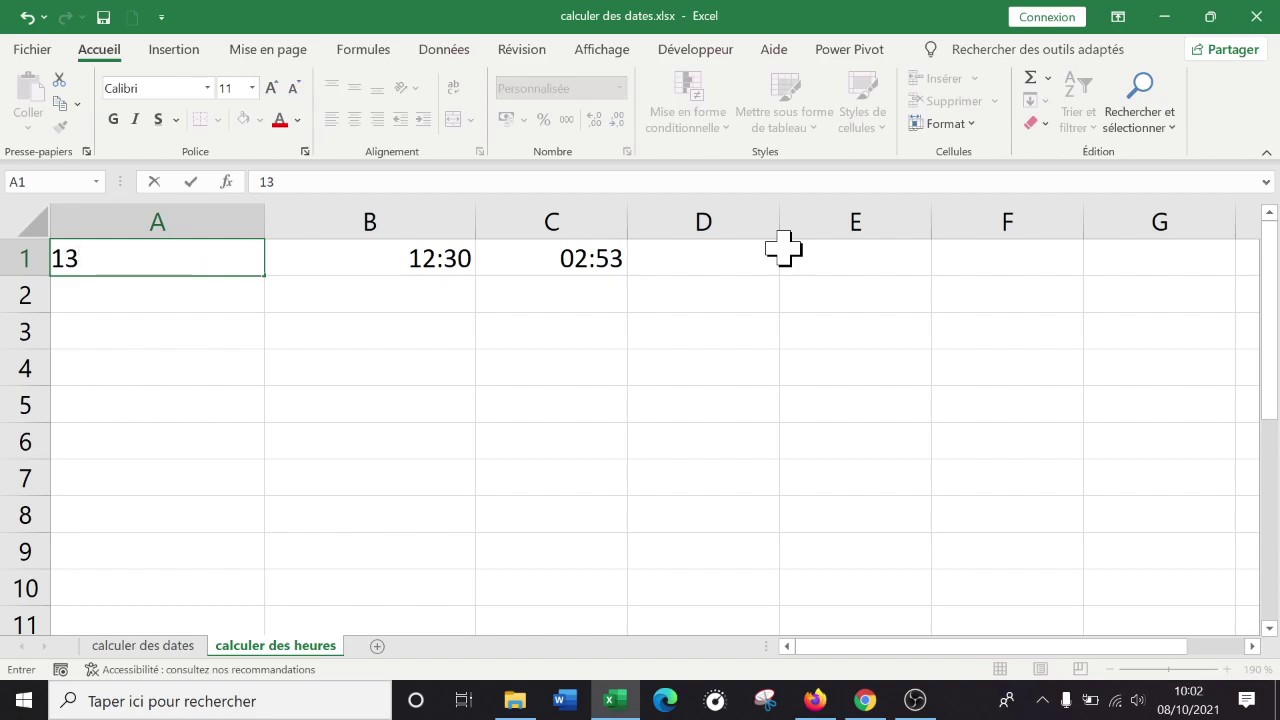
type(":30")
key("Return")
key("Up")
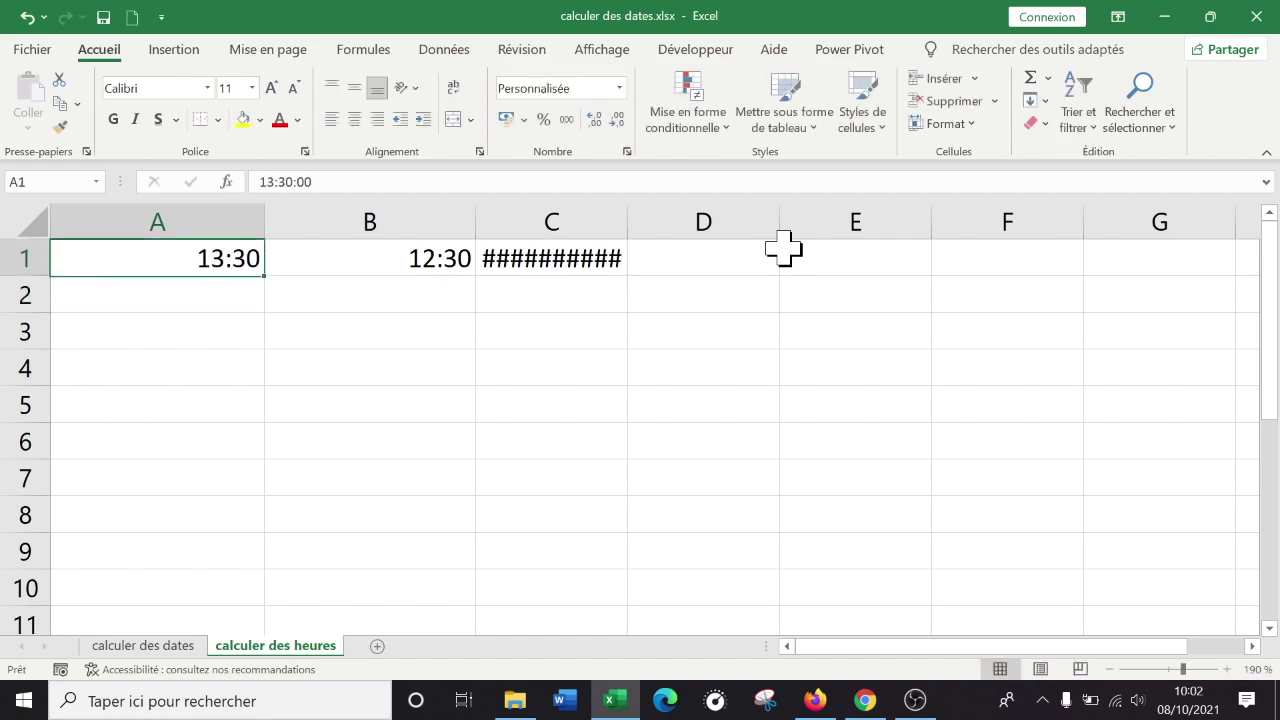
Step: Widen column C to give the time difference in C1 more room
key("Right")
left_click_drag(627, 222, 752, 222)
left_click(718, 245)
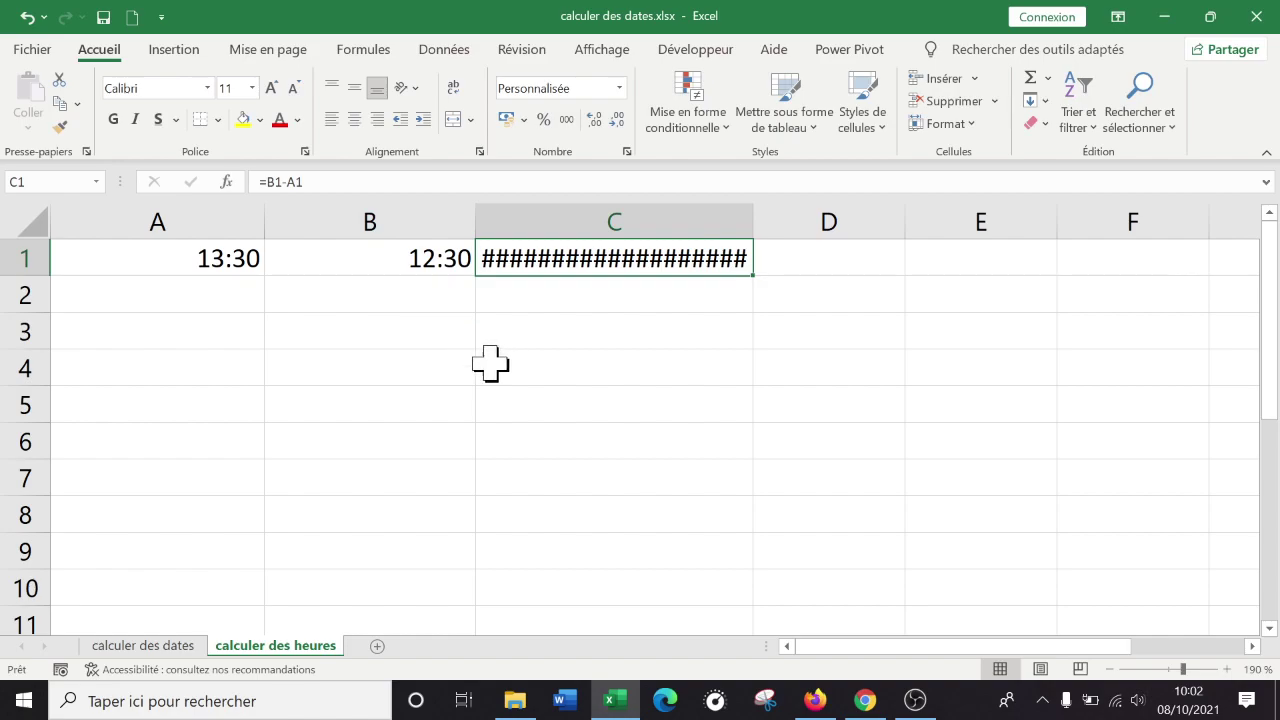
left_click(627, 210)
Step: Change the start time in cell A1 to 12:00
left_click(227, 265)
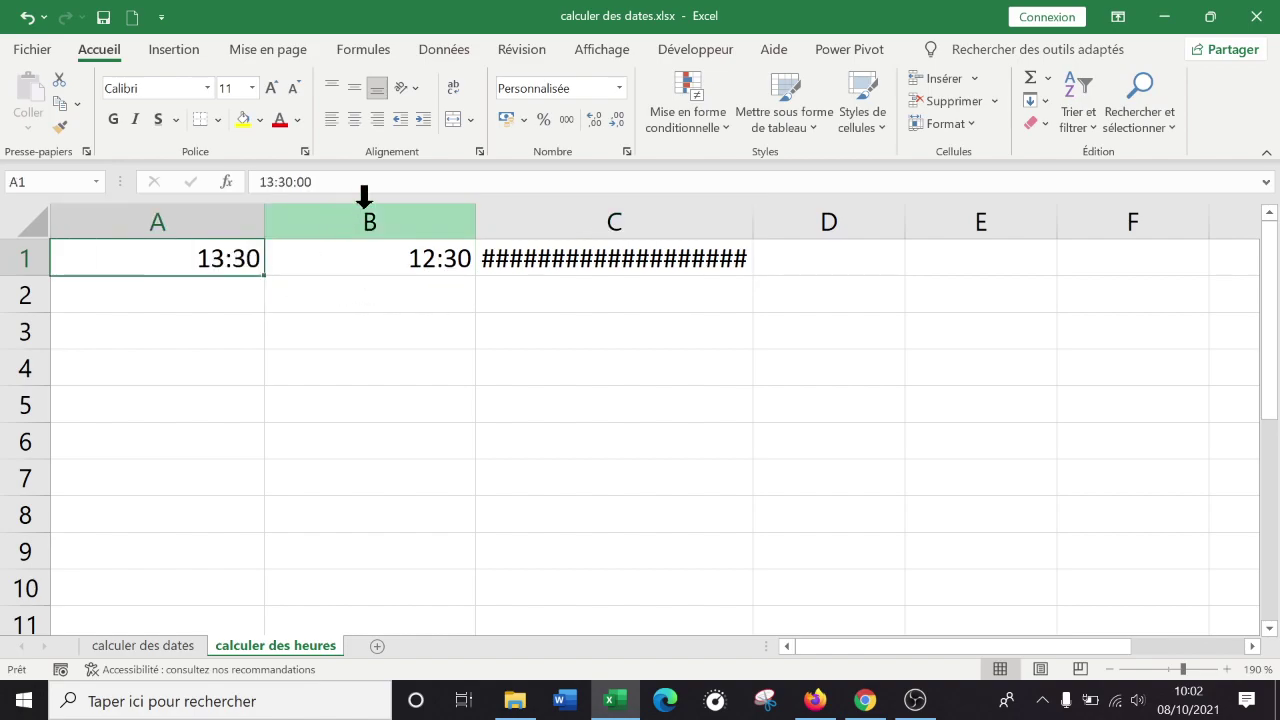
type("12")
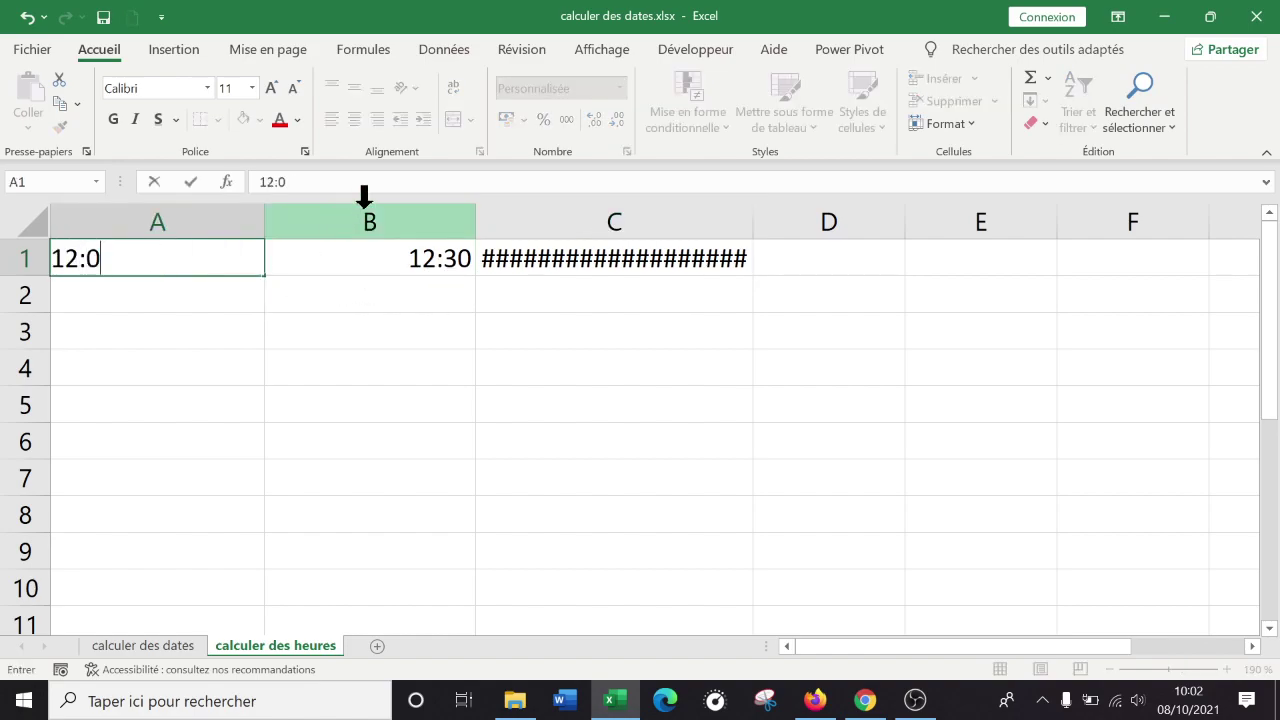
key("Return")
key("Up")
key("Right")
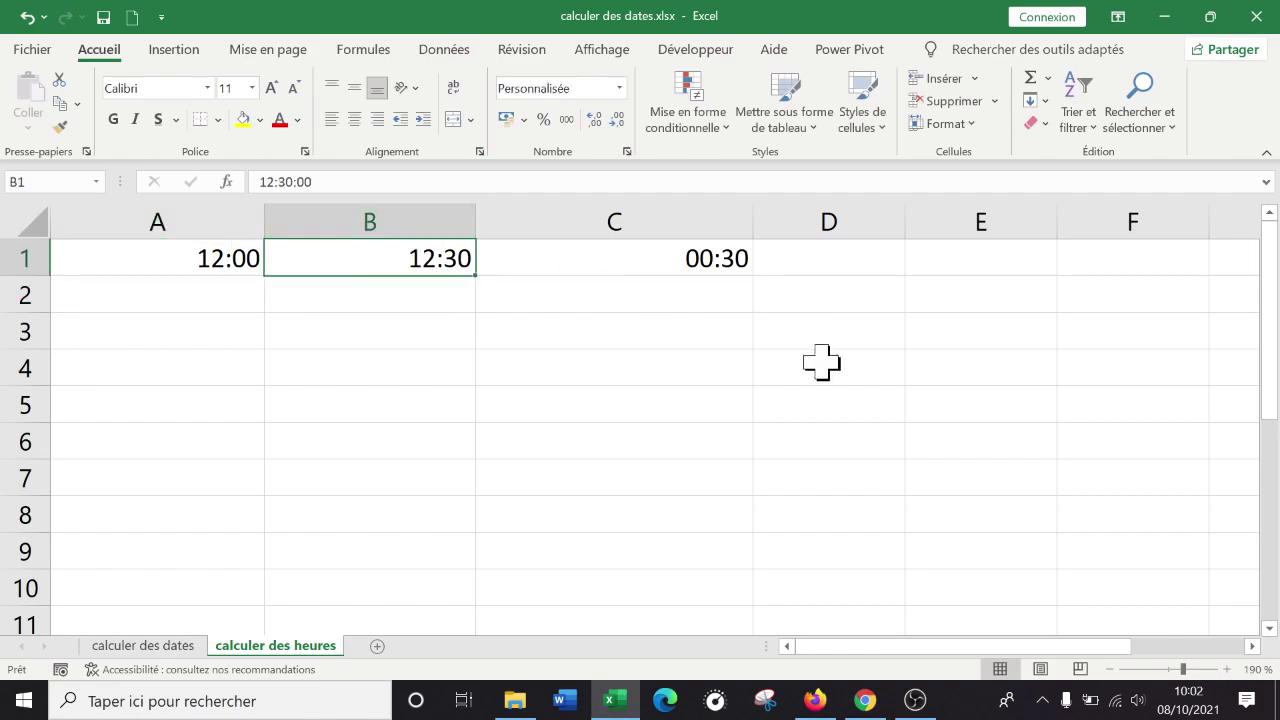
Step: Switch to Chrome and create a blank Google Sheets spreadsheet in the open Google Drive folder
left_click(876, 705)
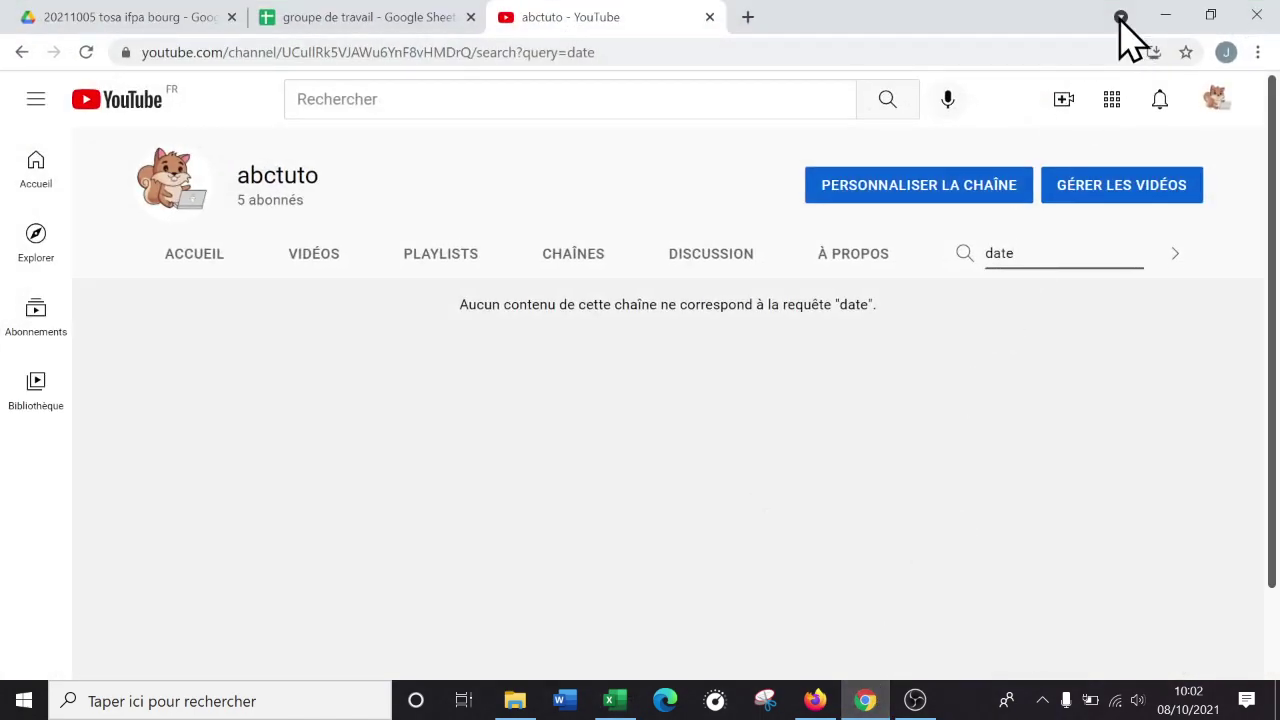
left_click(755, 24)
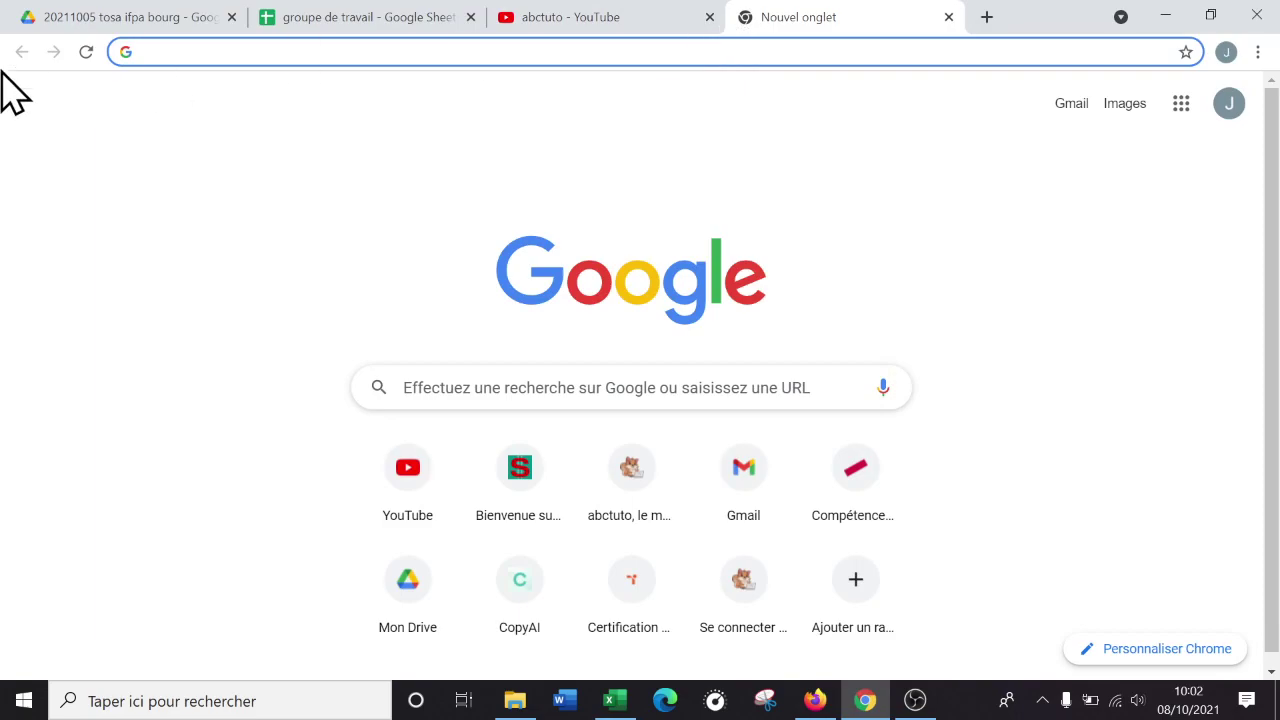
left_click(171, 15)
right_click(418, 481)
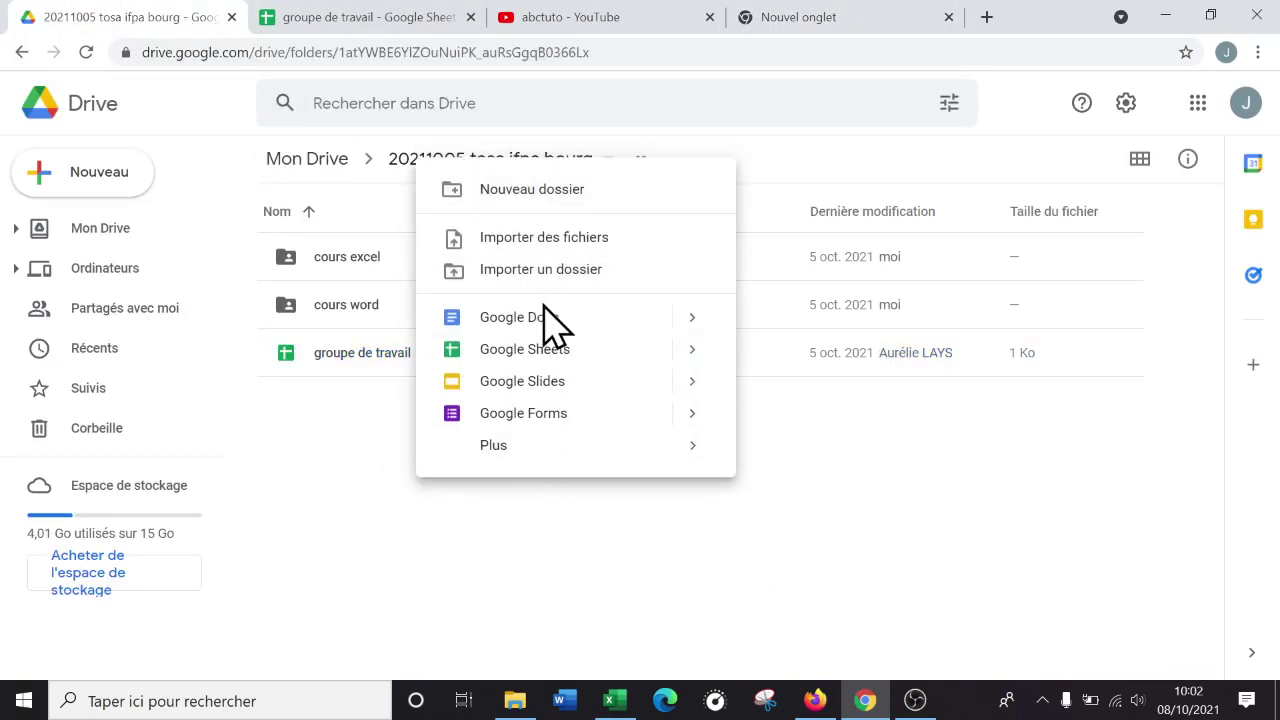
left_click(556, 350)
left_click(792, 432)
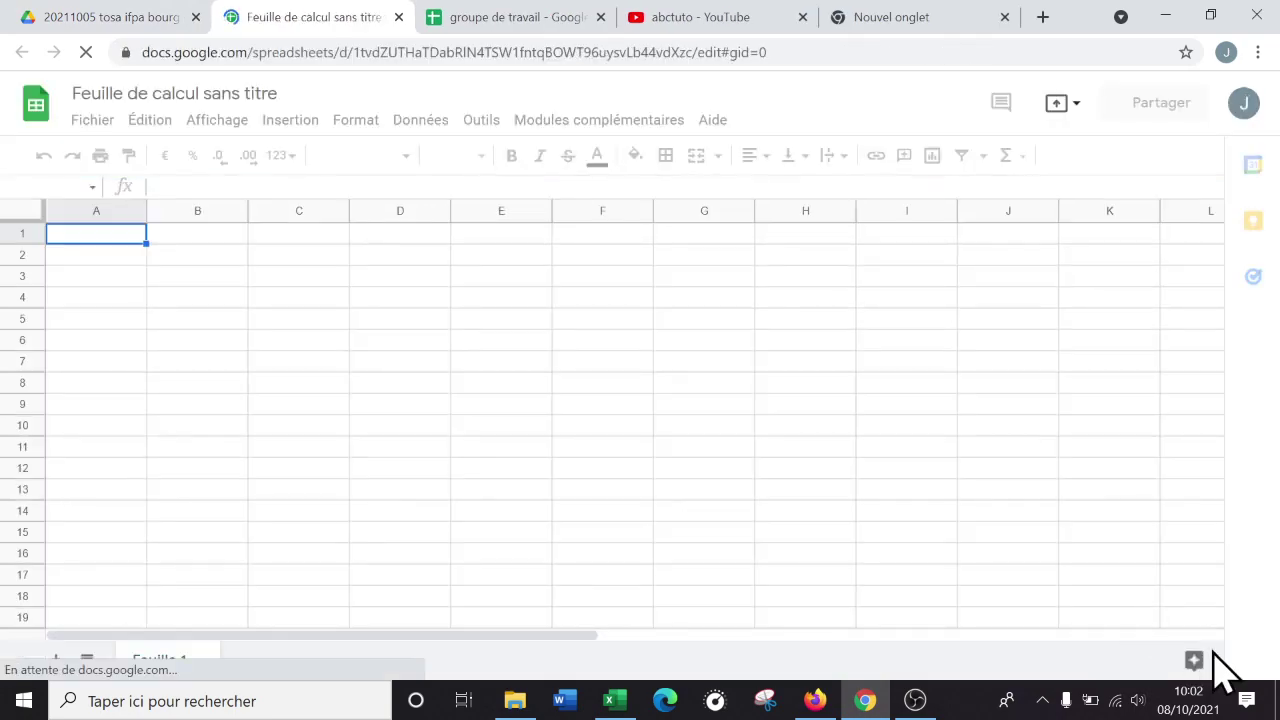
Step: Enter the time 12:00 in cell A1 and 13:00 in cell B1 of the new spreadsheet
left_click(203, 158)
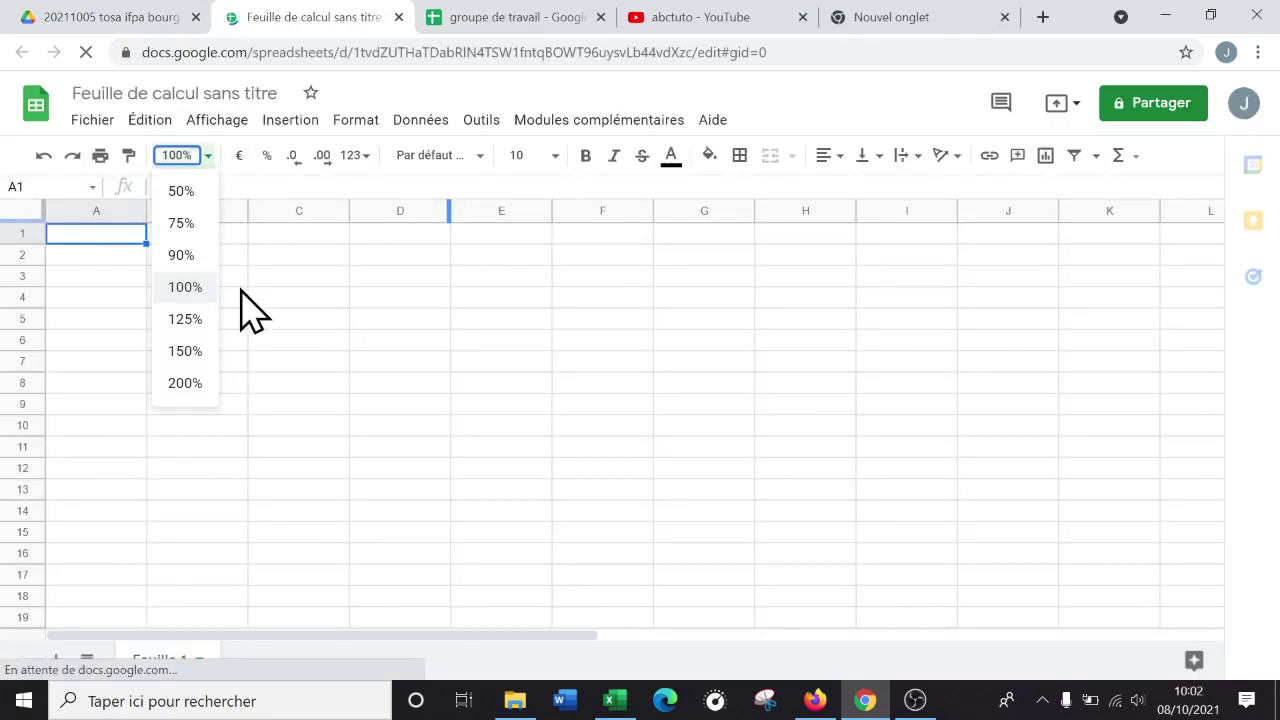
left_click(186, 352)
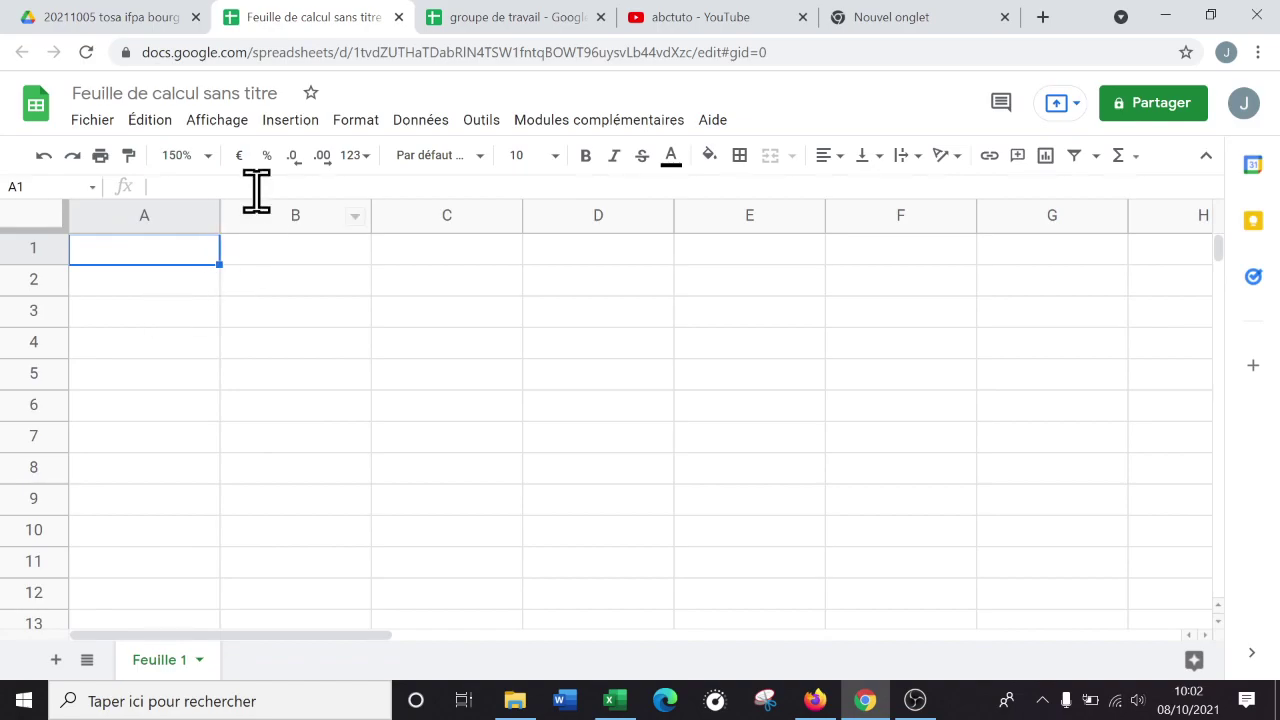
type("1")
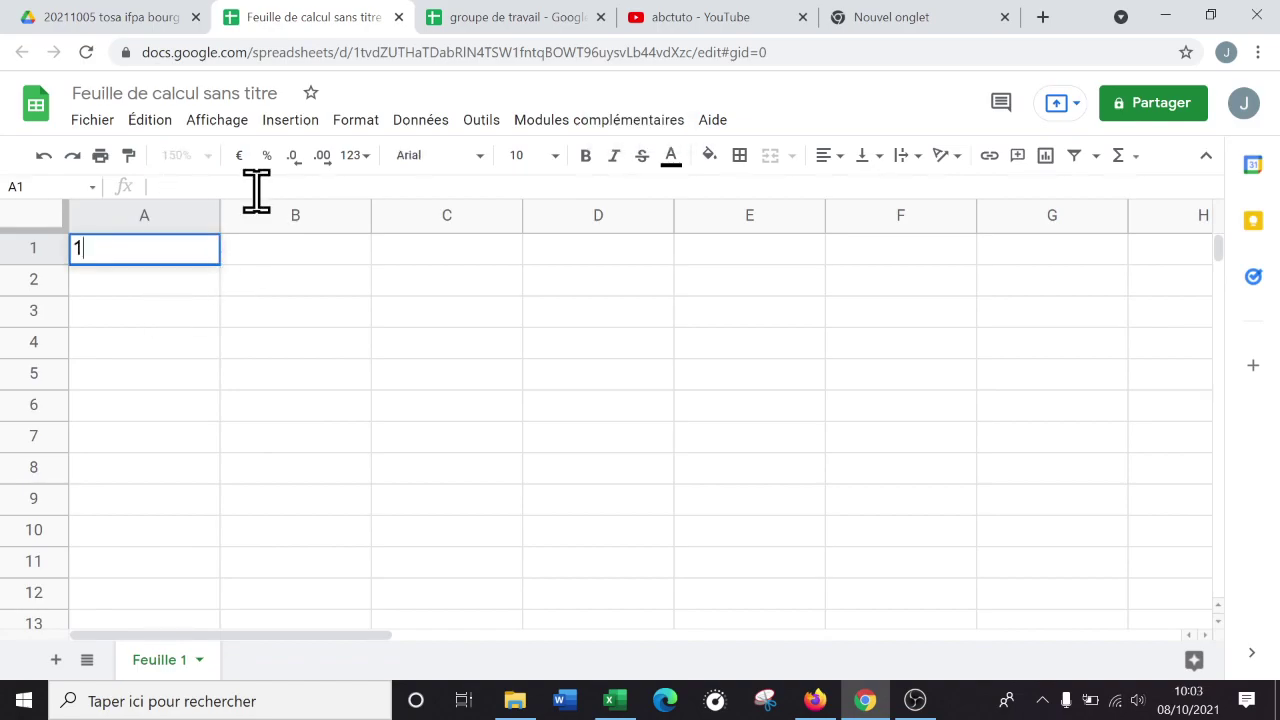
type("2:00")
key("Tab")
type("13")
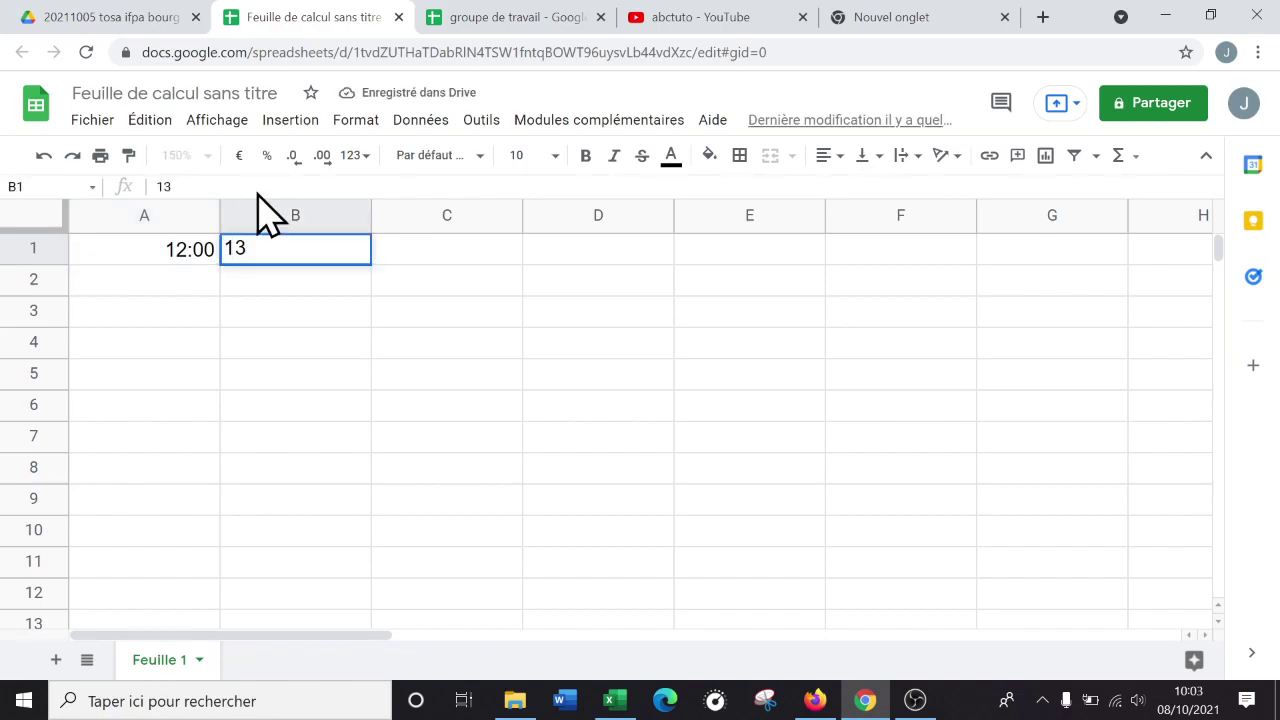
type(":00")
key("Tab")
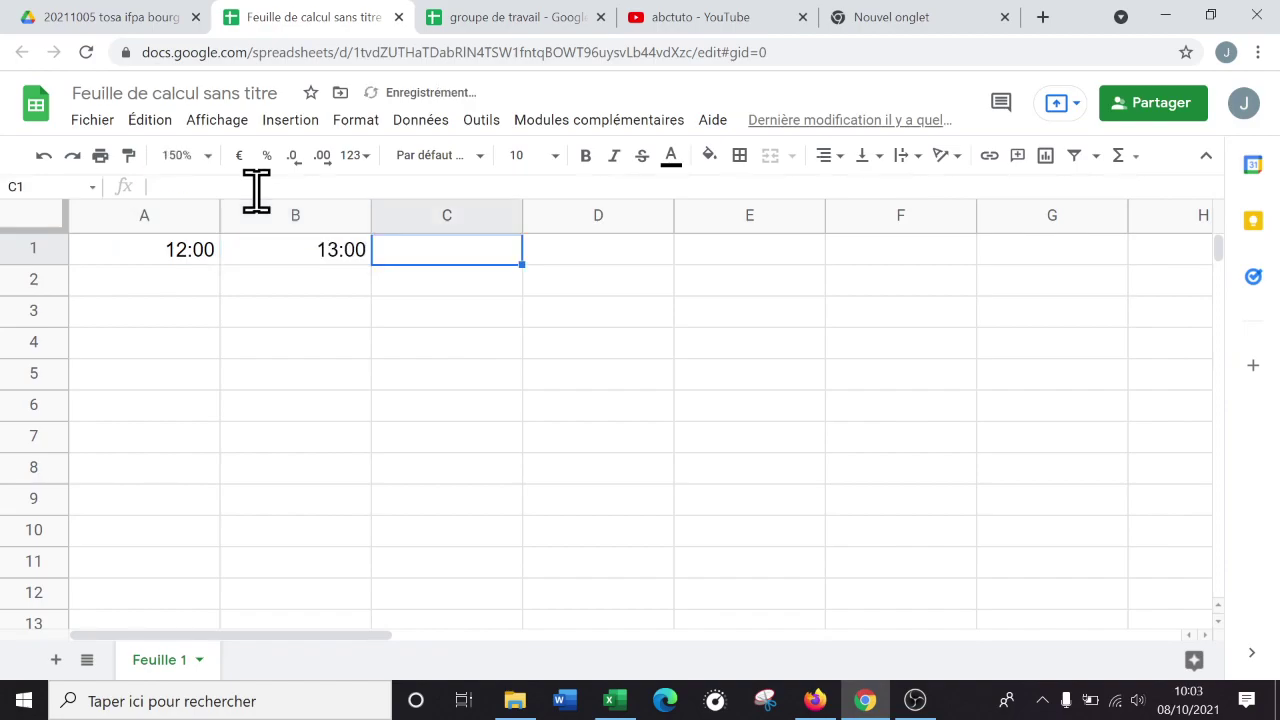
Step: Subtract the second time from the first in cell C1 with the formula =A1-B1
type("=")
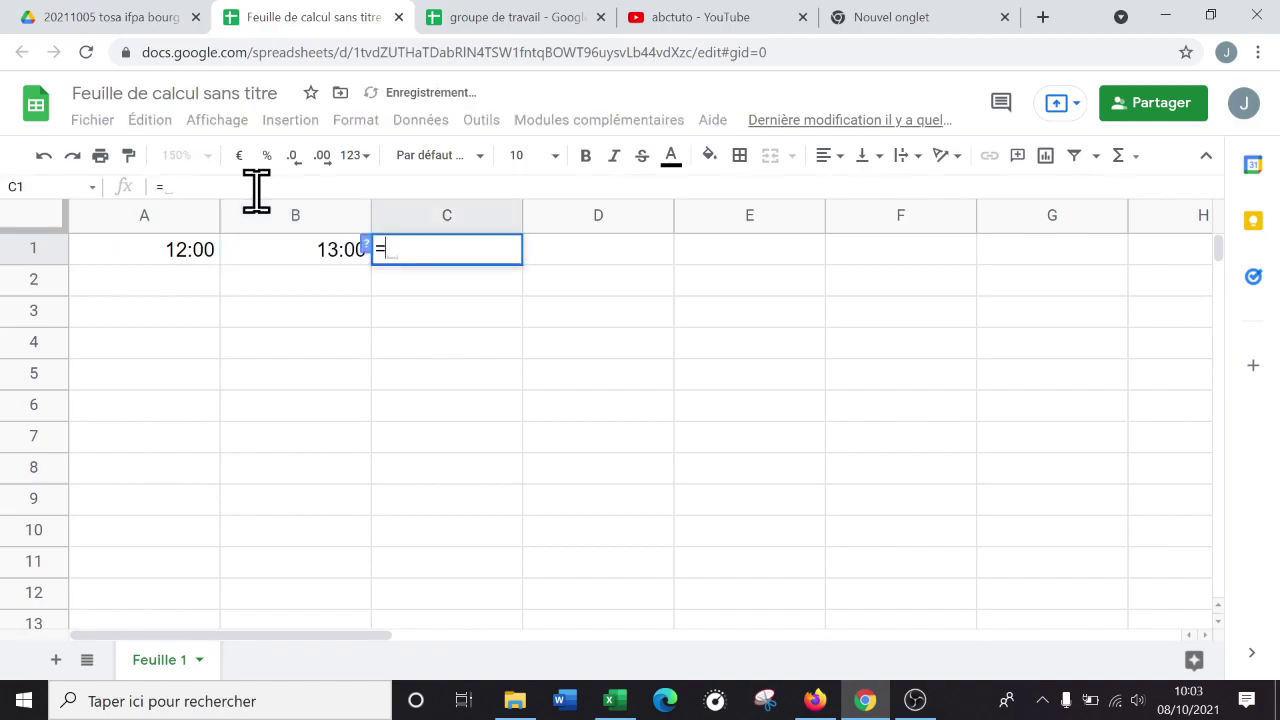
left_click(190, 254)
type("-")
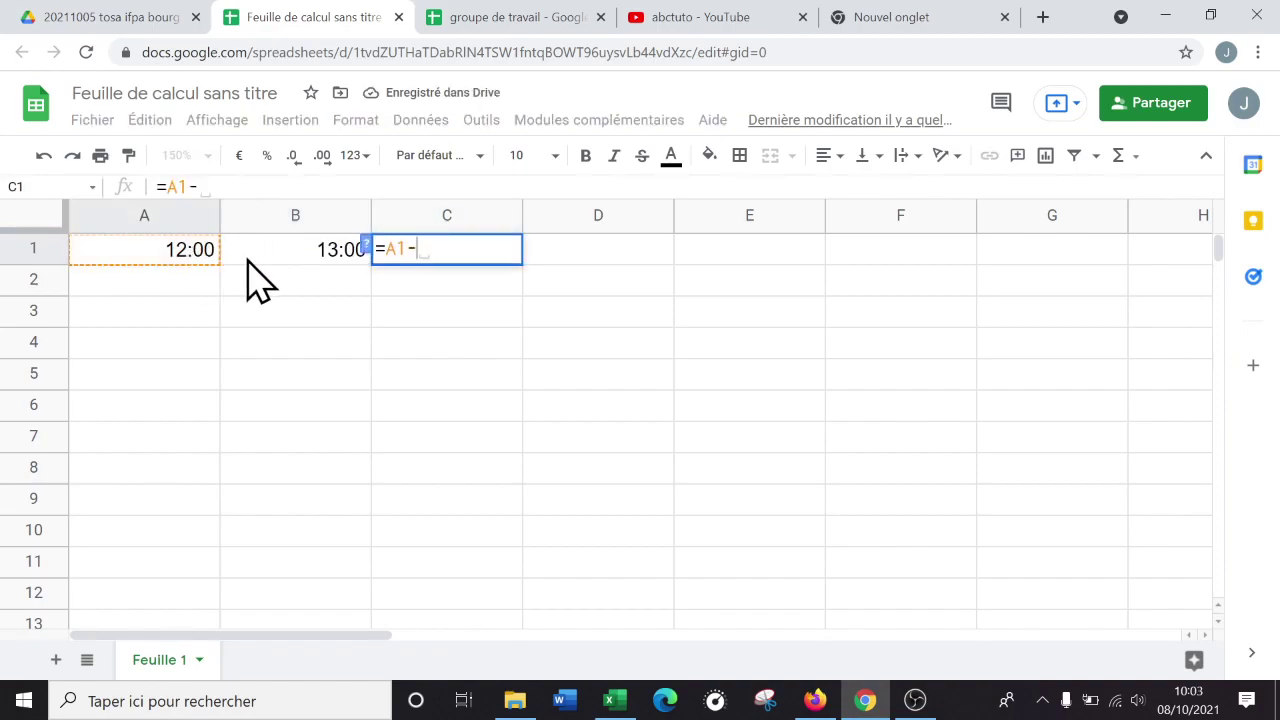
left_click(292, 252)
key("Return")
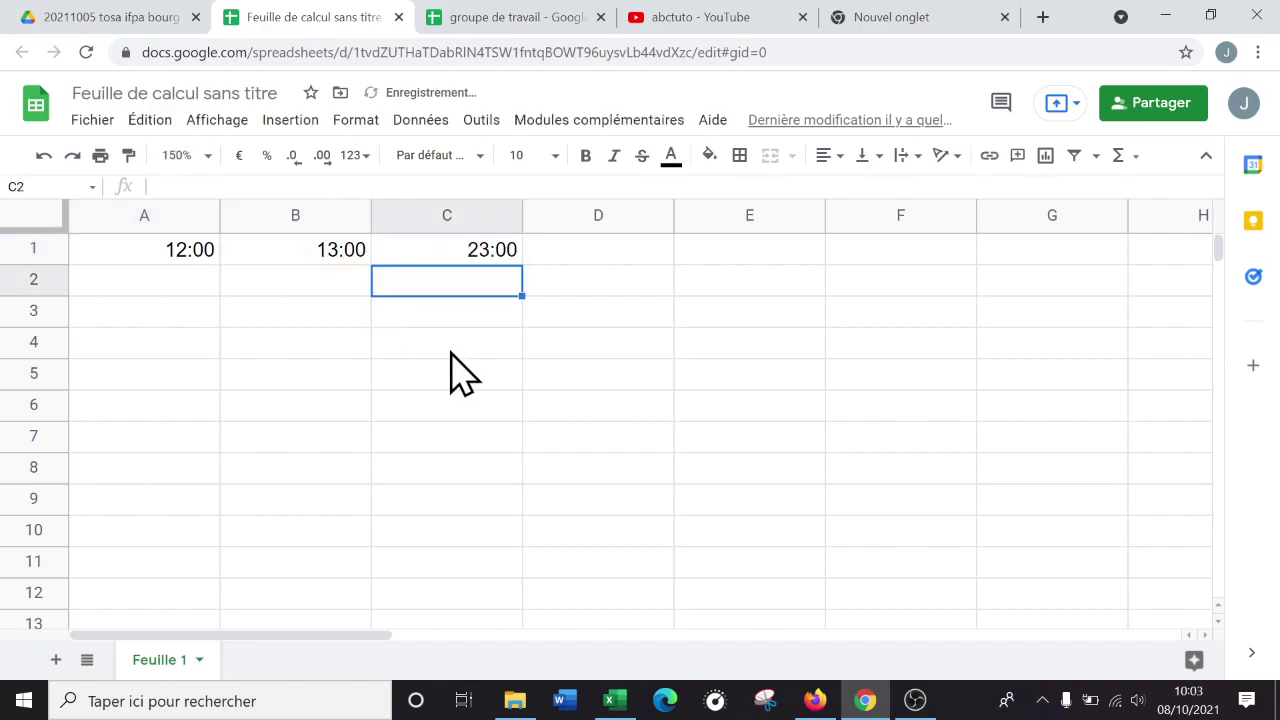
Step: Apply the Durée number format to the result in cell C1
left_click(449, 345)
left_click(455, 262)
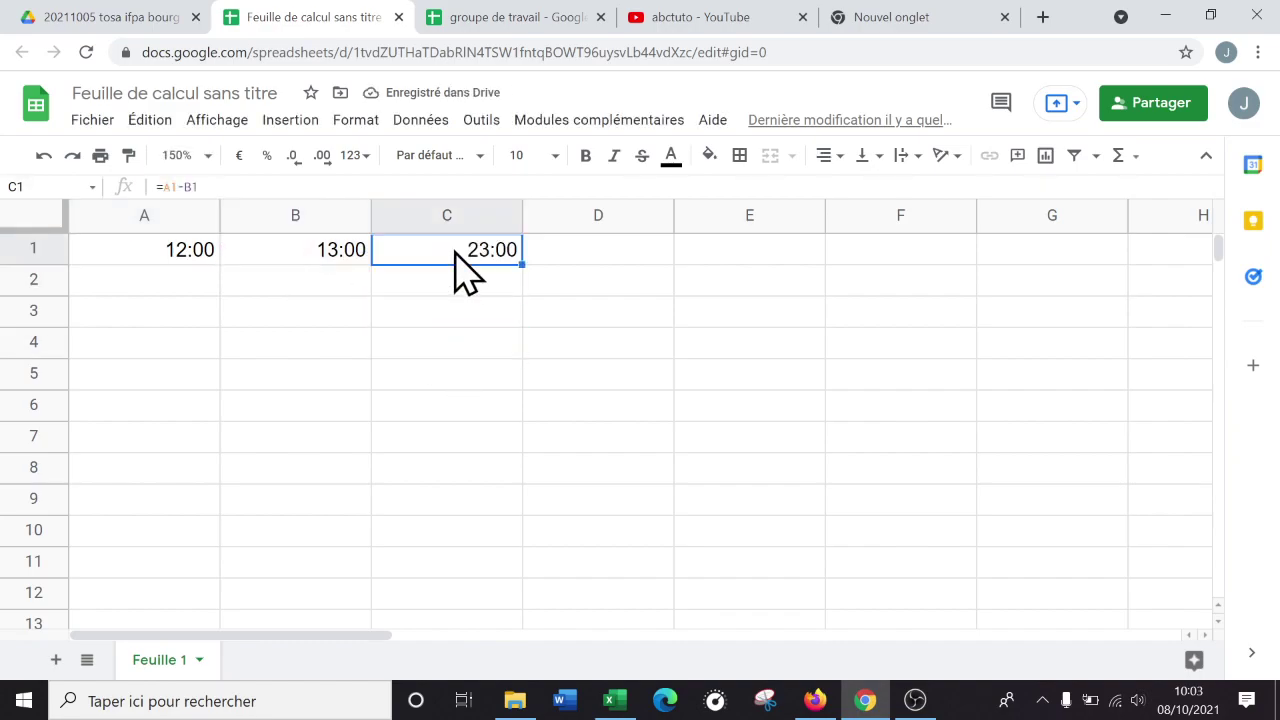
left_click(350, 122)
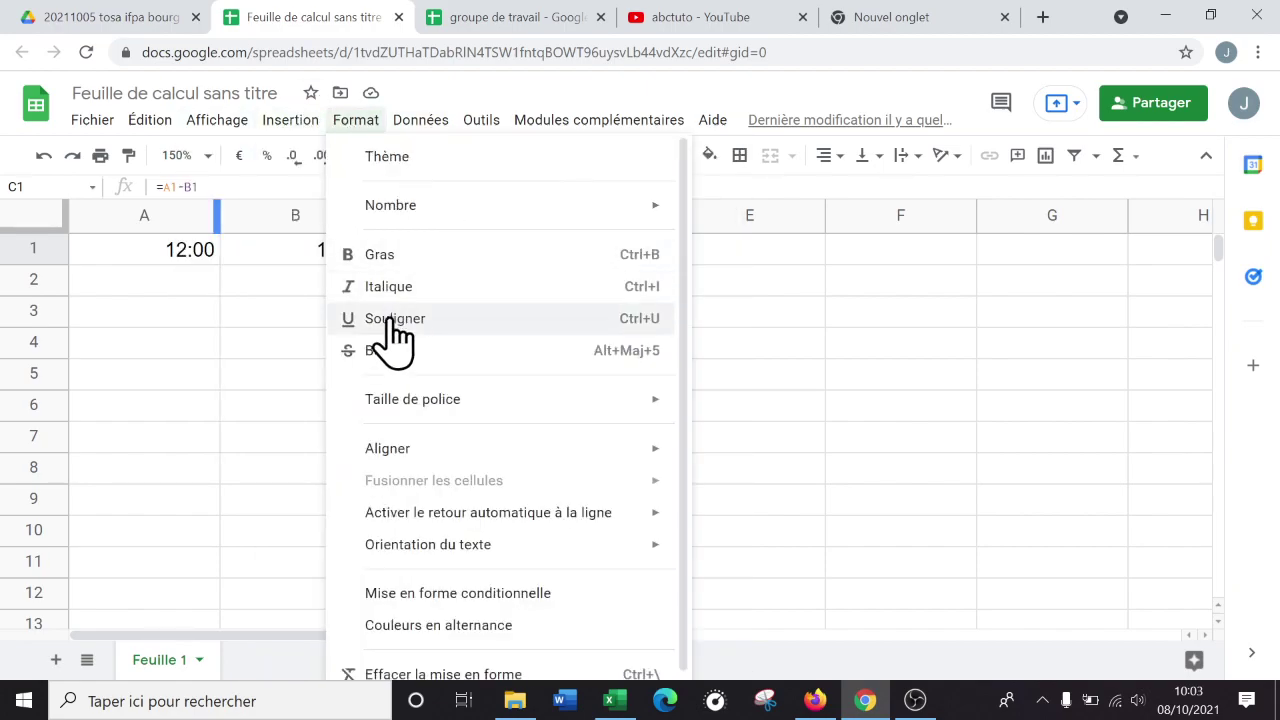
scroll(400, 360, "down", 1)
mouse_move(534, 538)
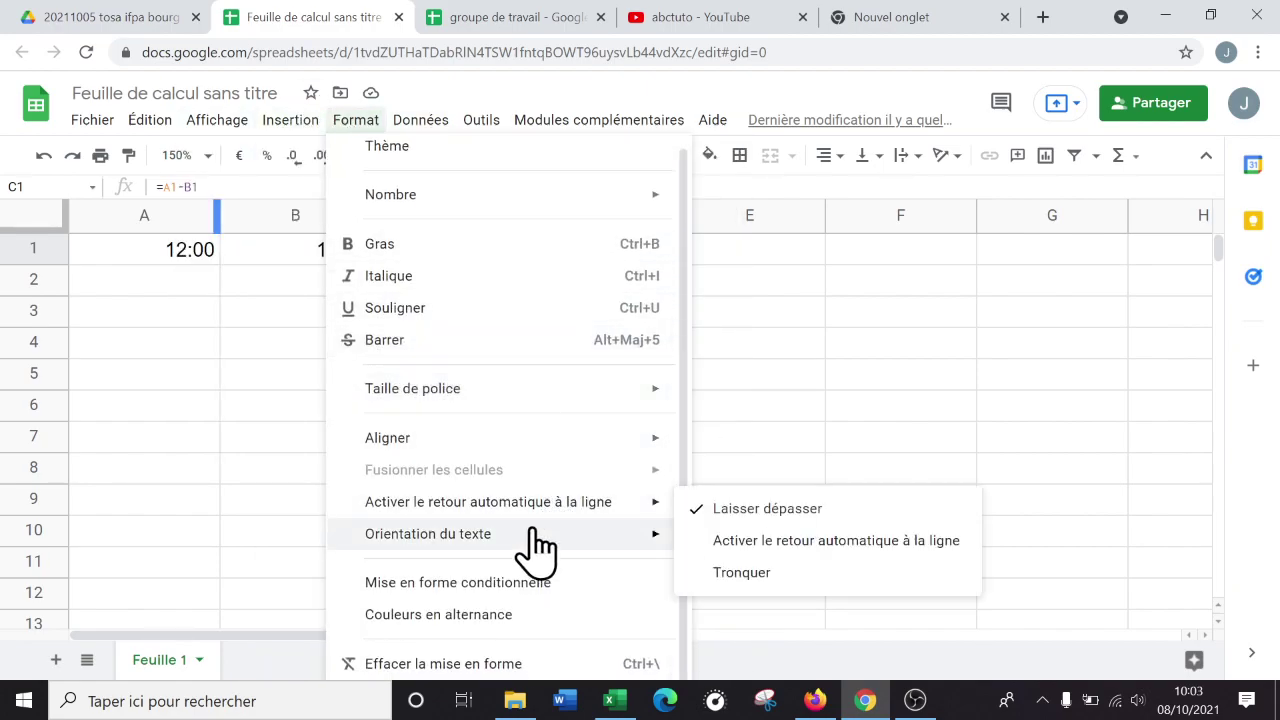
mouse_move(500, 200)
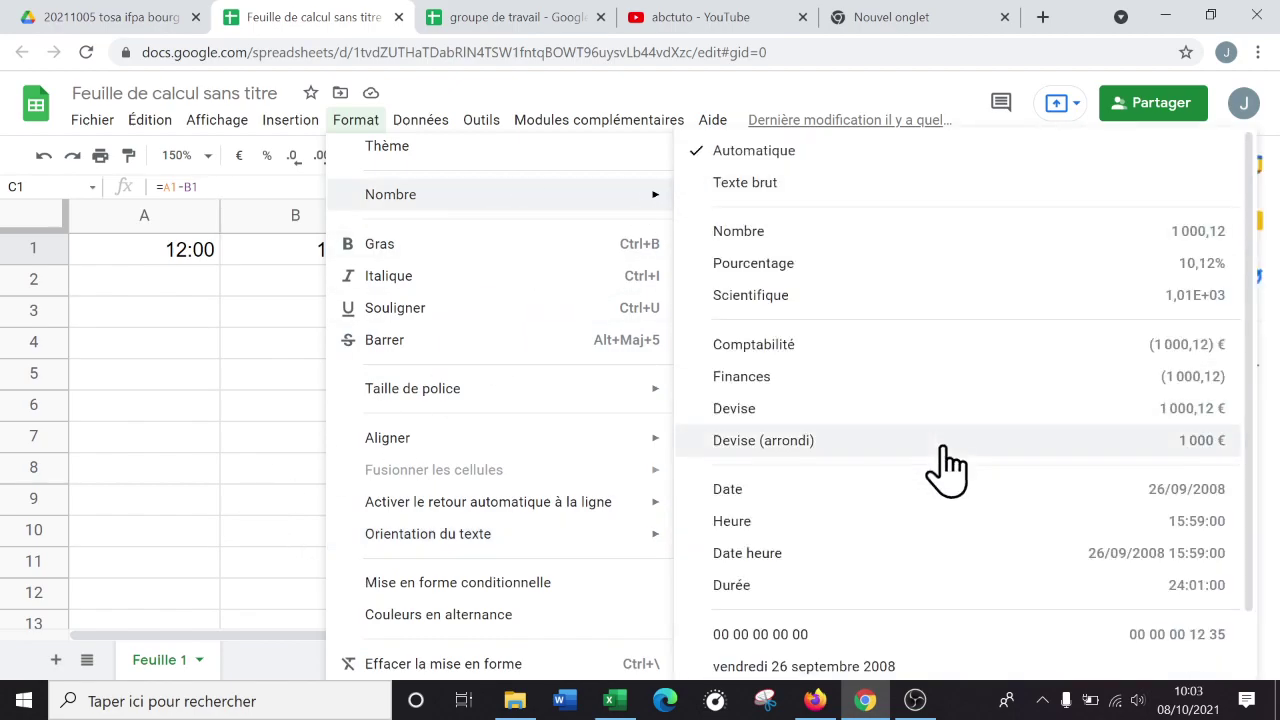
left_click(804, 588)
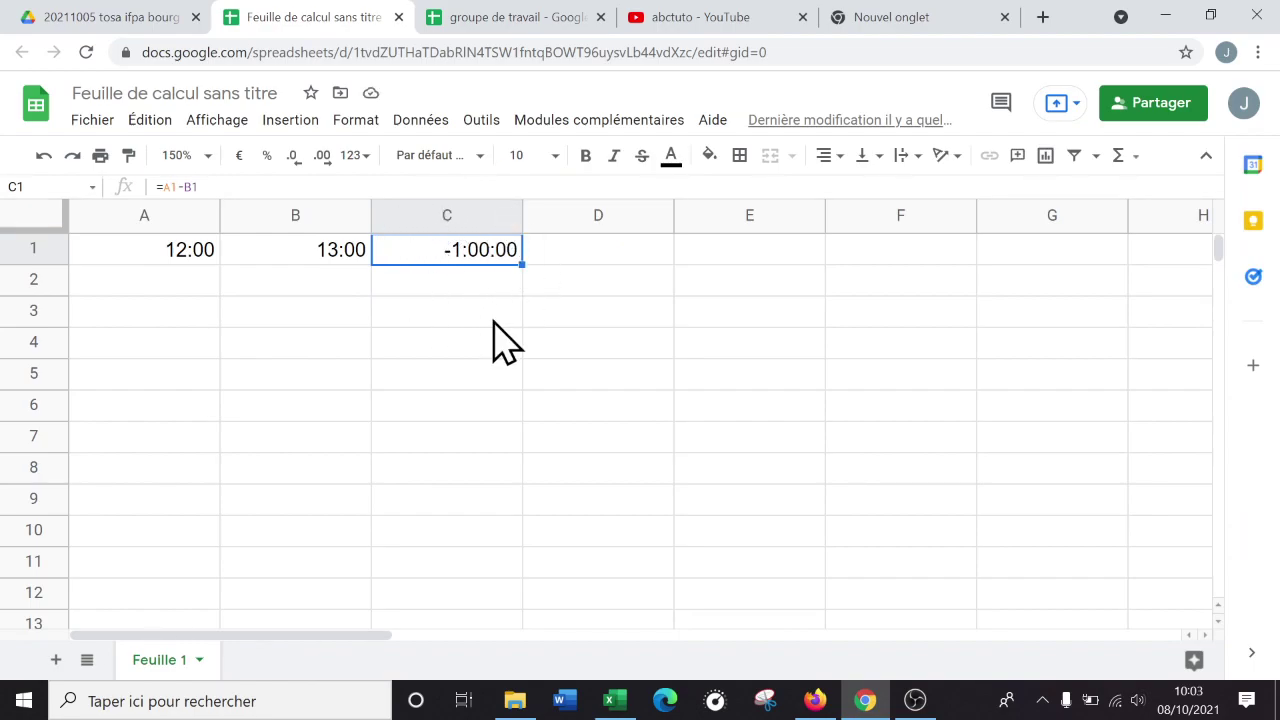
Step: Switch back to Excel and apply the Standard number format to the time in cell A1
left_click(614, 700)
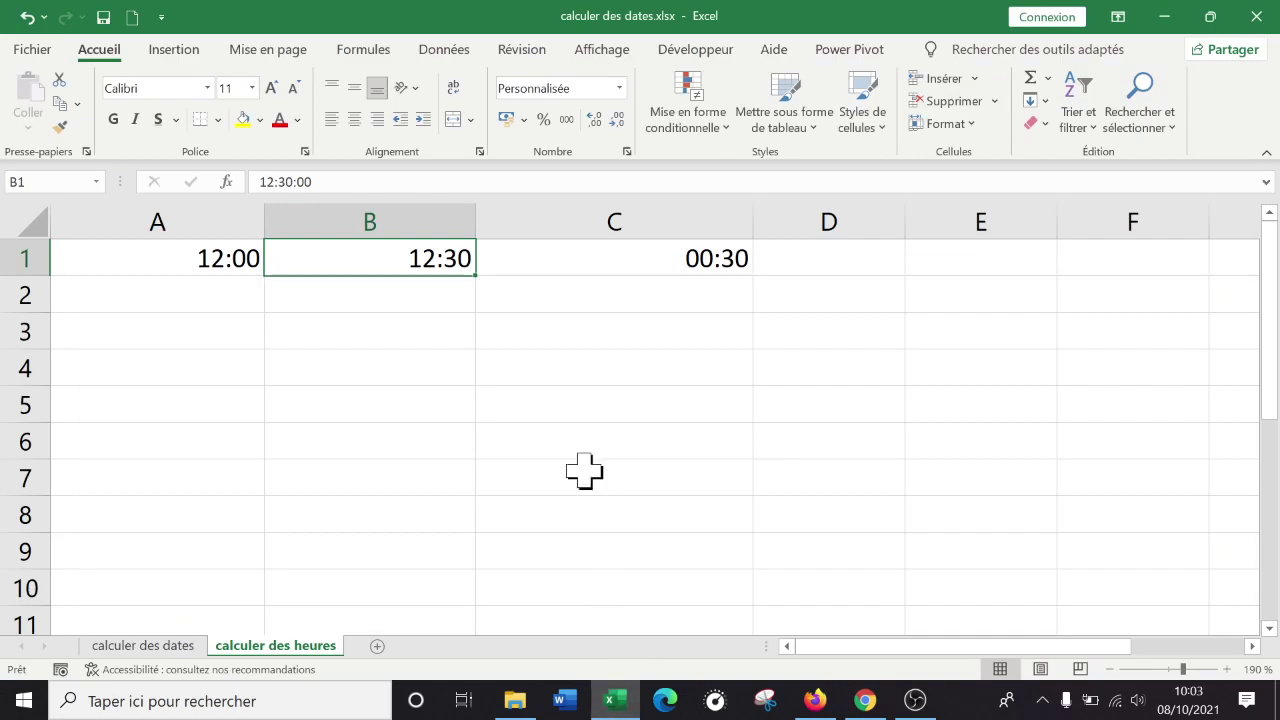
left_click(570, 435)
left_click(645, 256)
left_click(598, 440)
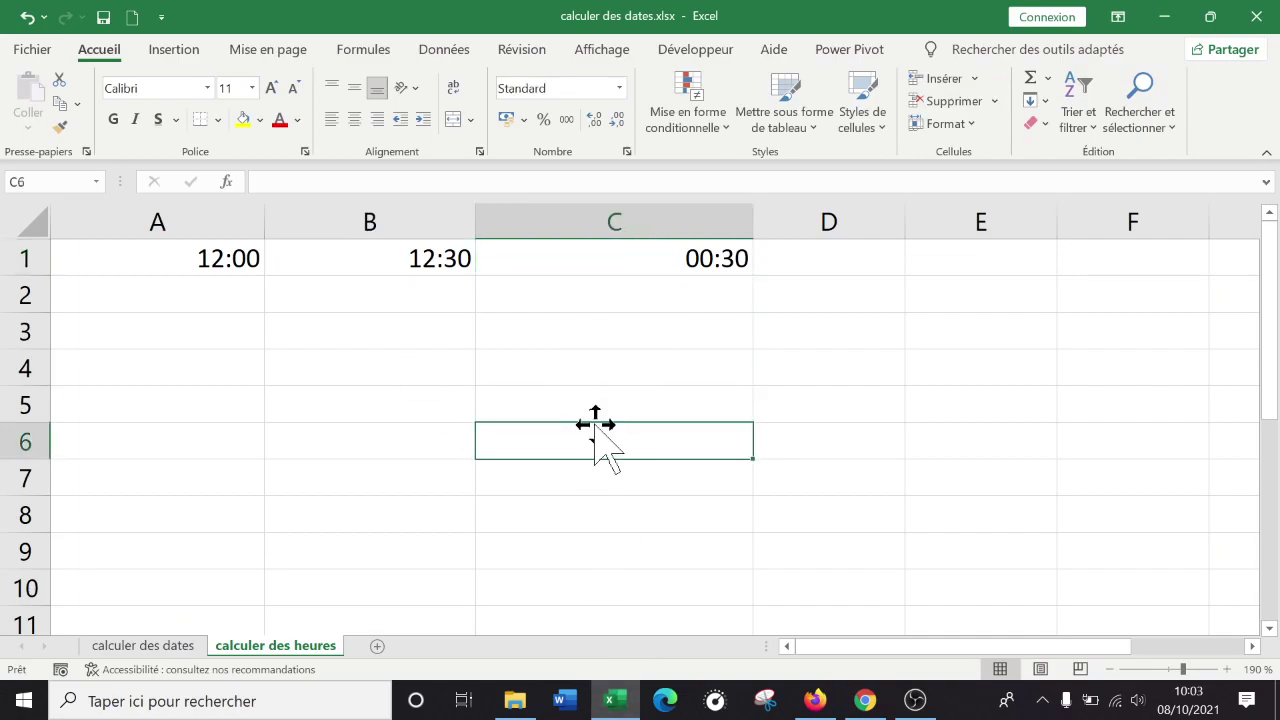
left_click(220, 250)
left_click(677, 447)
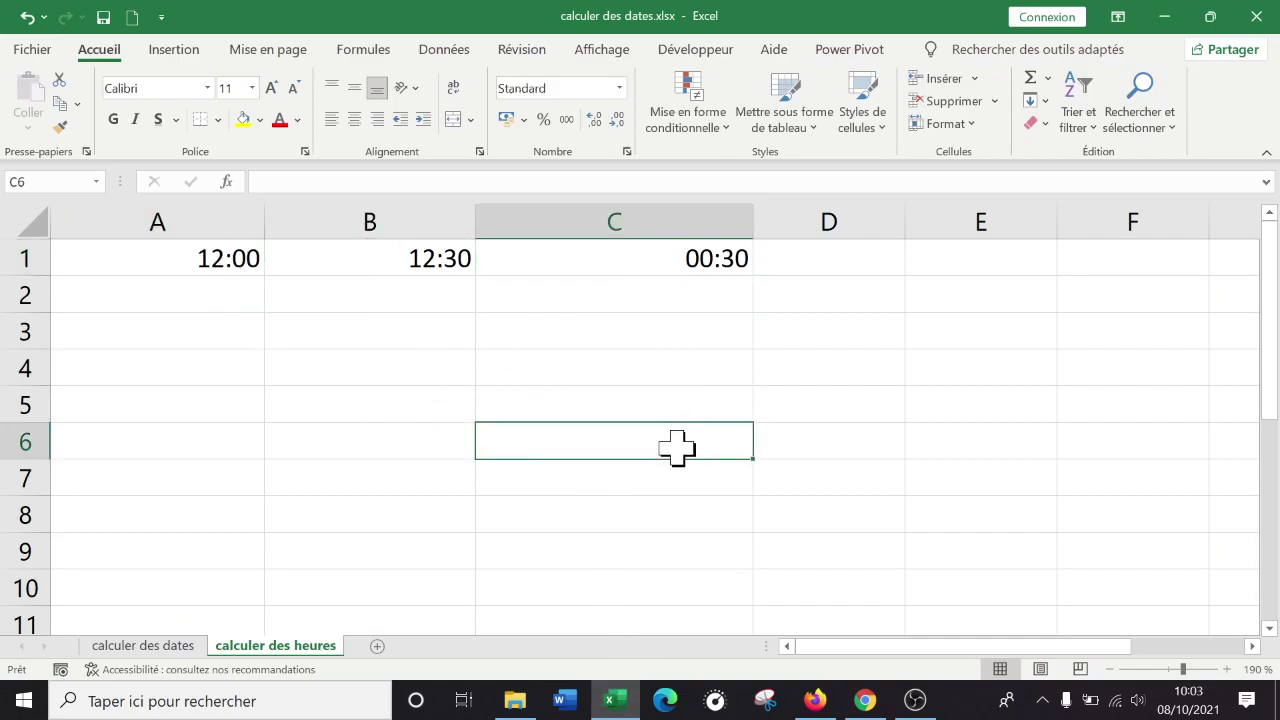
left_click(200, 368)
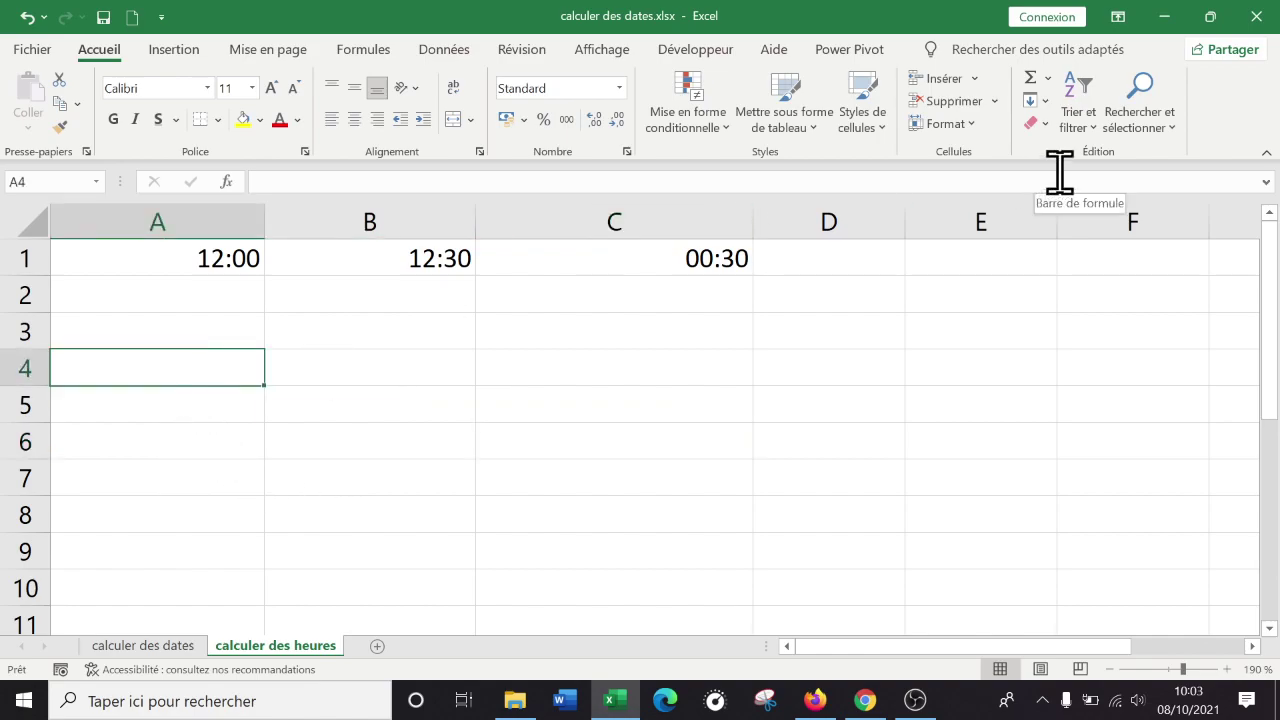
left_click(178, 253)
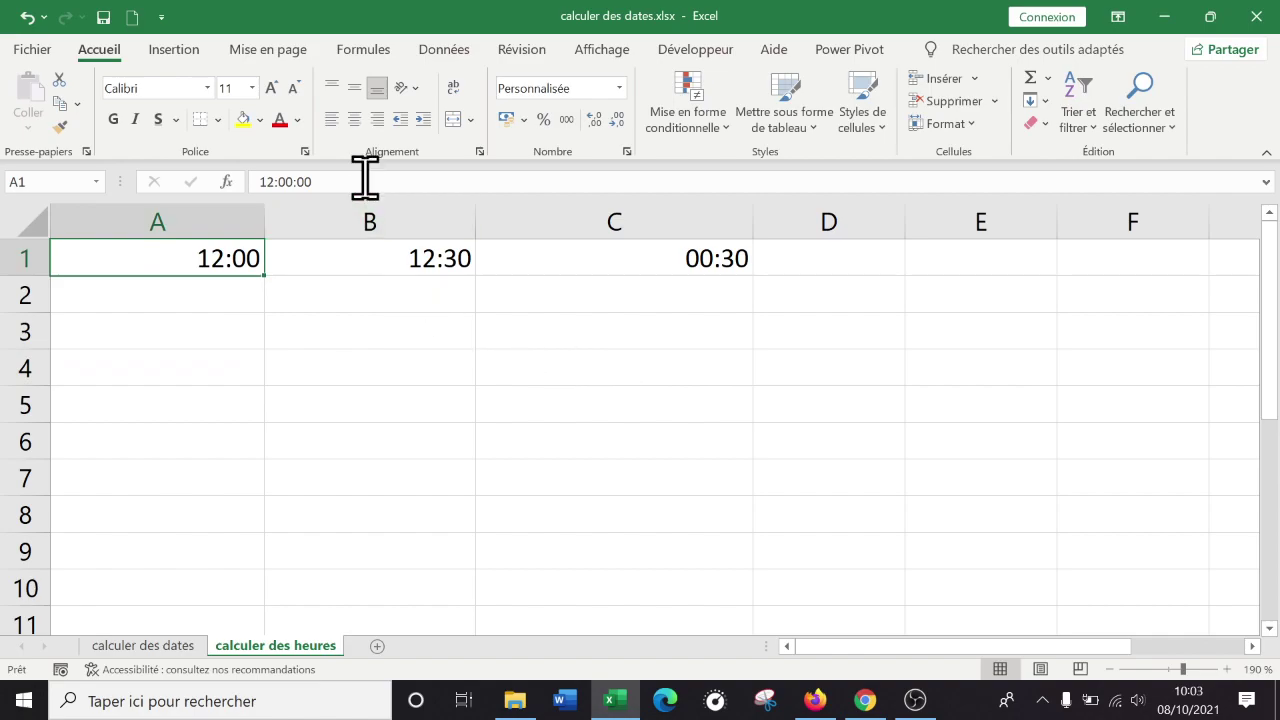
left_click(619, 88)
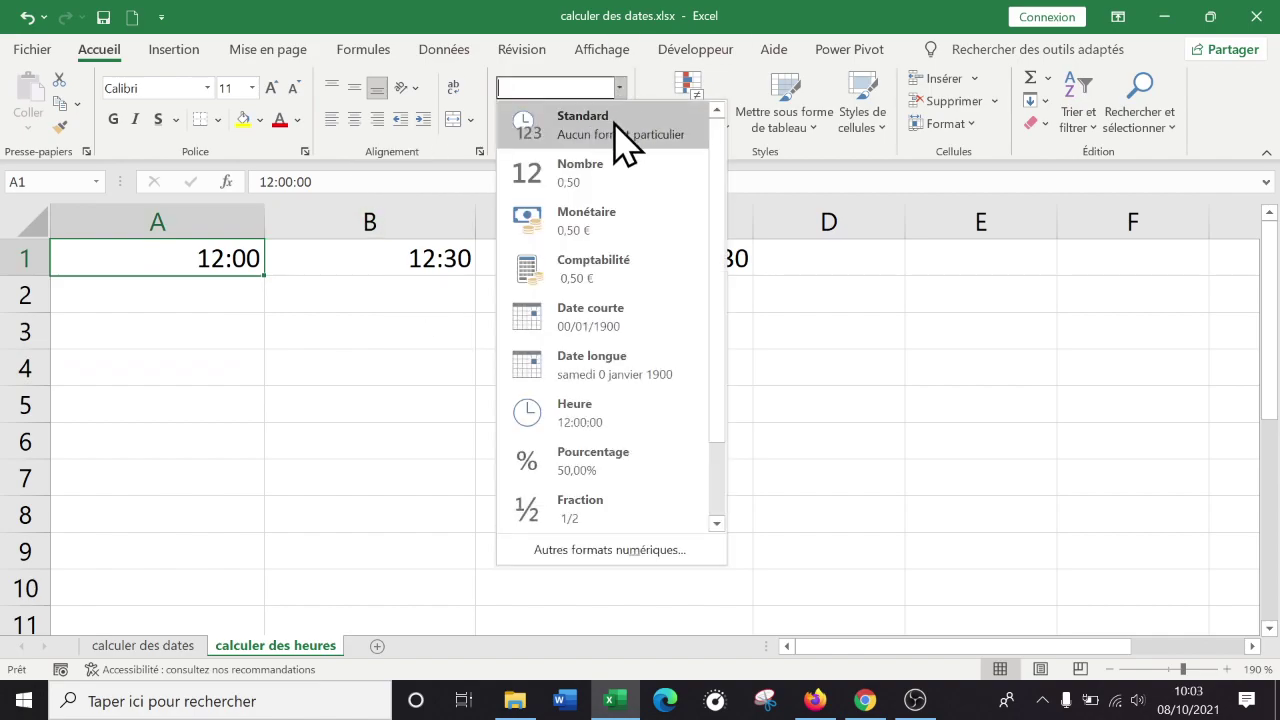
left_click(615, 130)
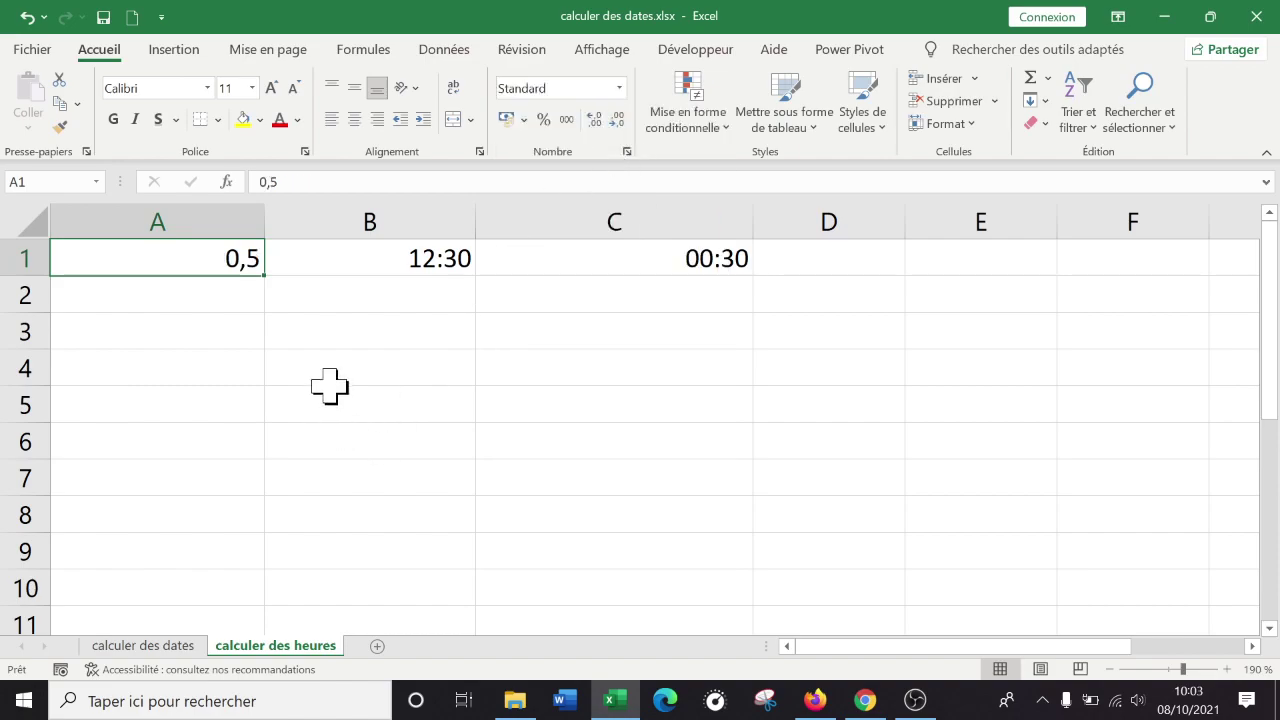
left_click(267, 369)
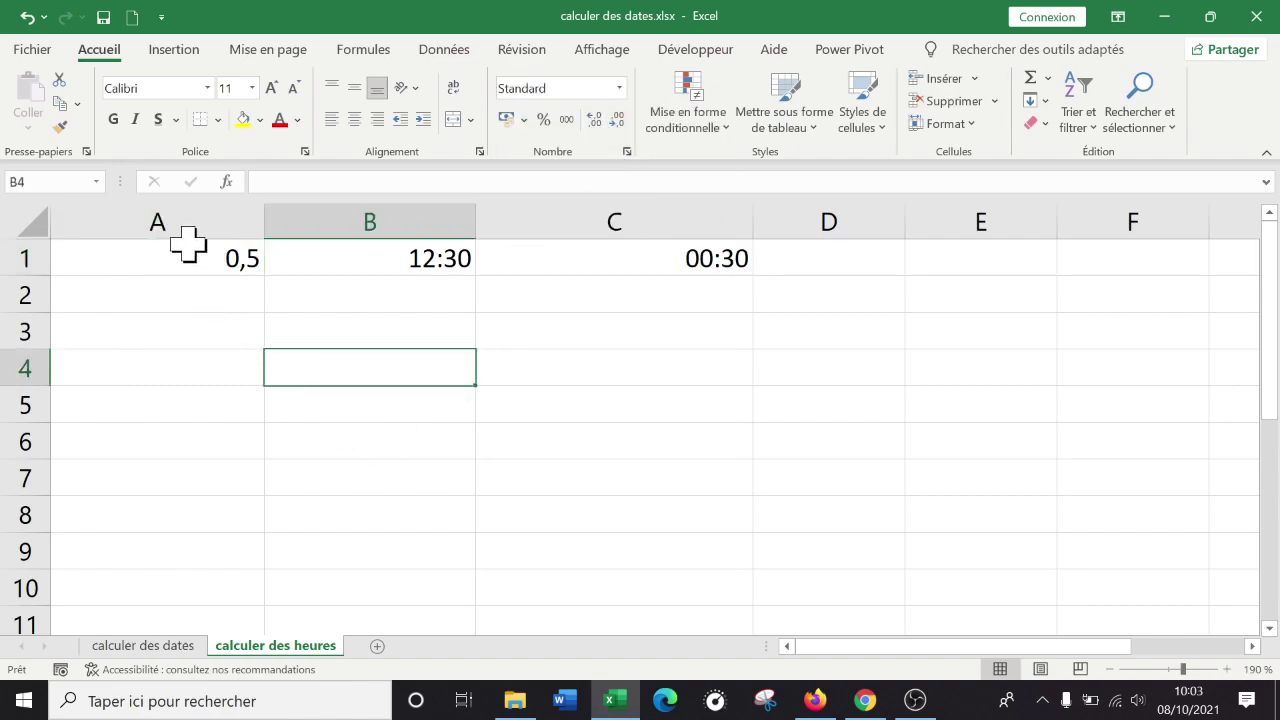
left_click(233, 338)
left_click(227, 253)
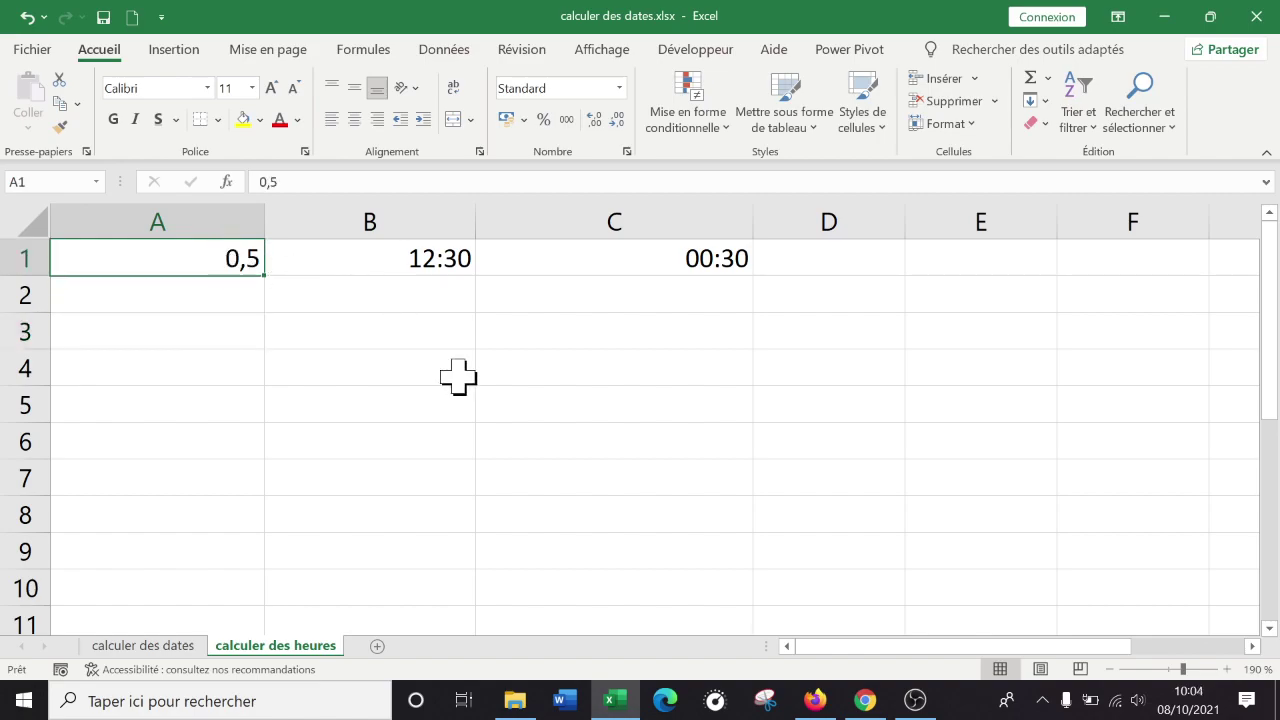
Step: Enter the time 08:00 in cell A4 and keep that cell selected
left_click(186, 375)
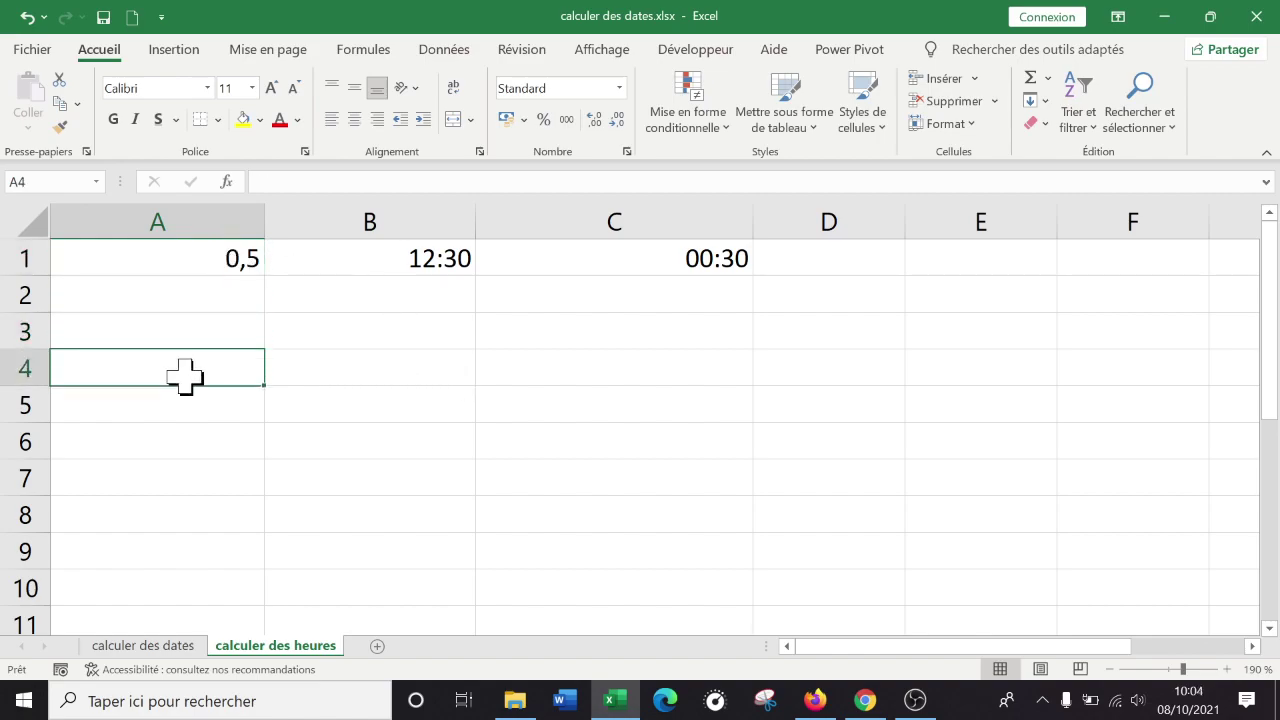
type("08:0")
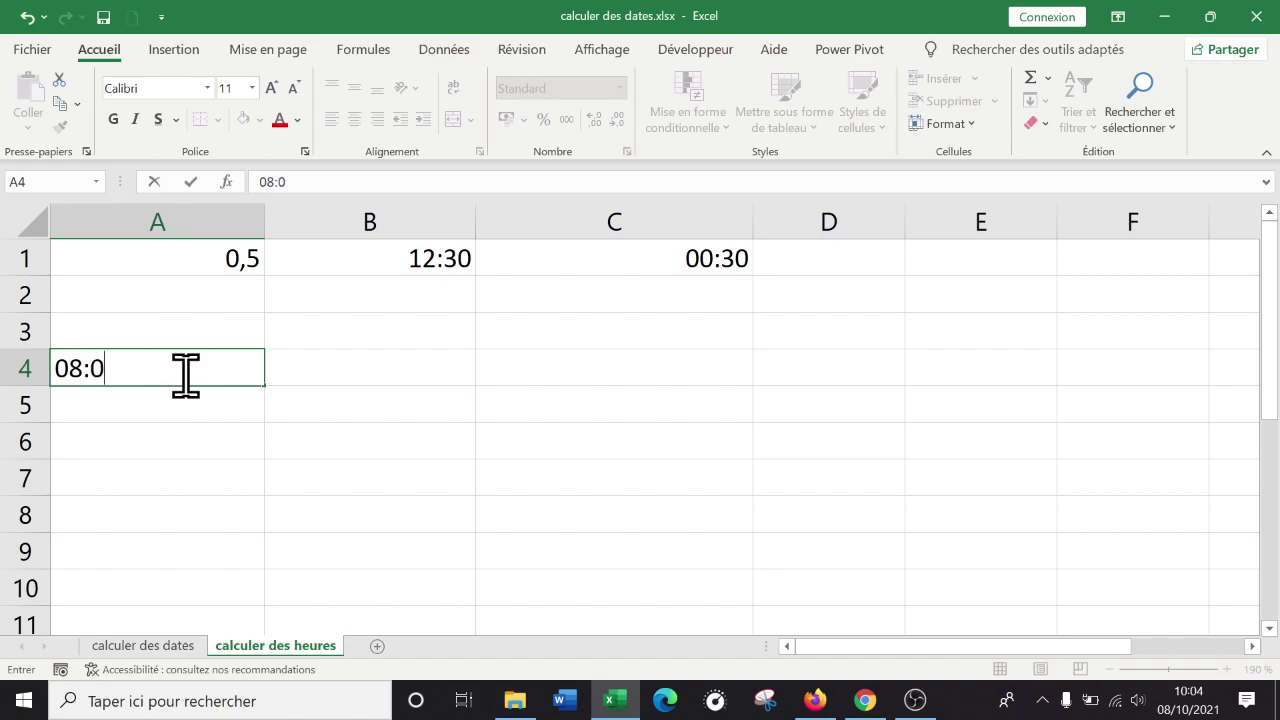
type("0")
key("Return")
left_click(181, 372)
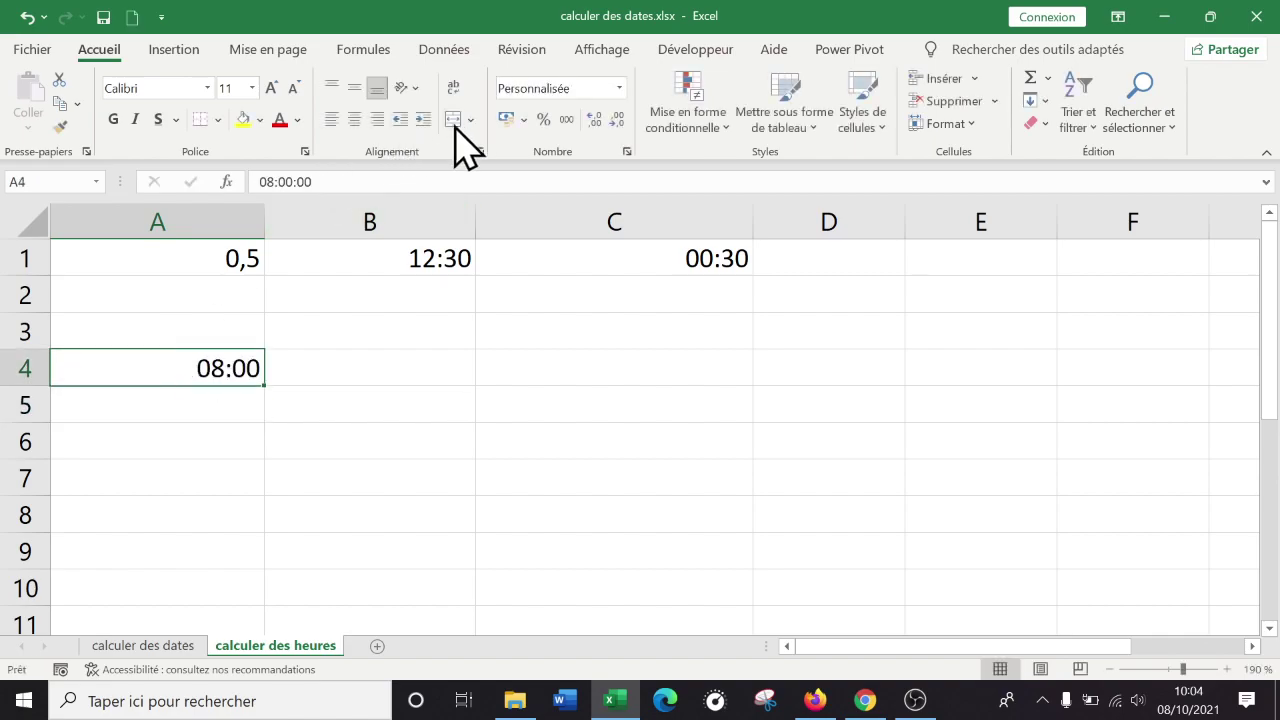
Step: Apply the Standard number format to the times in cells A4 and B1
left_click(619, 88)
left_click(625, 114)
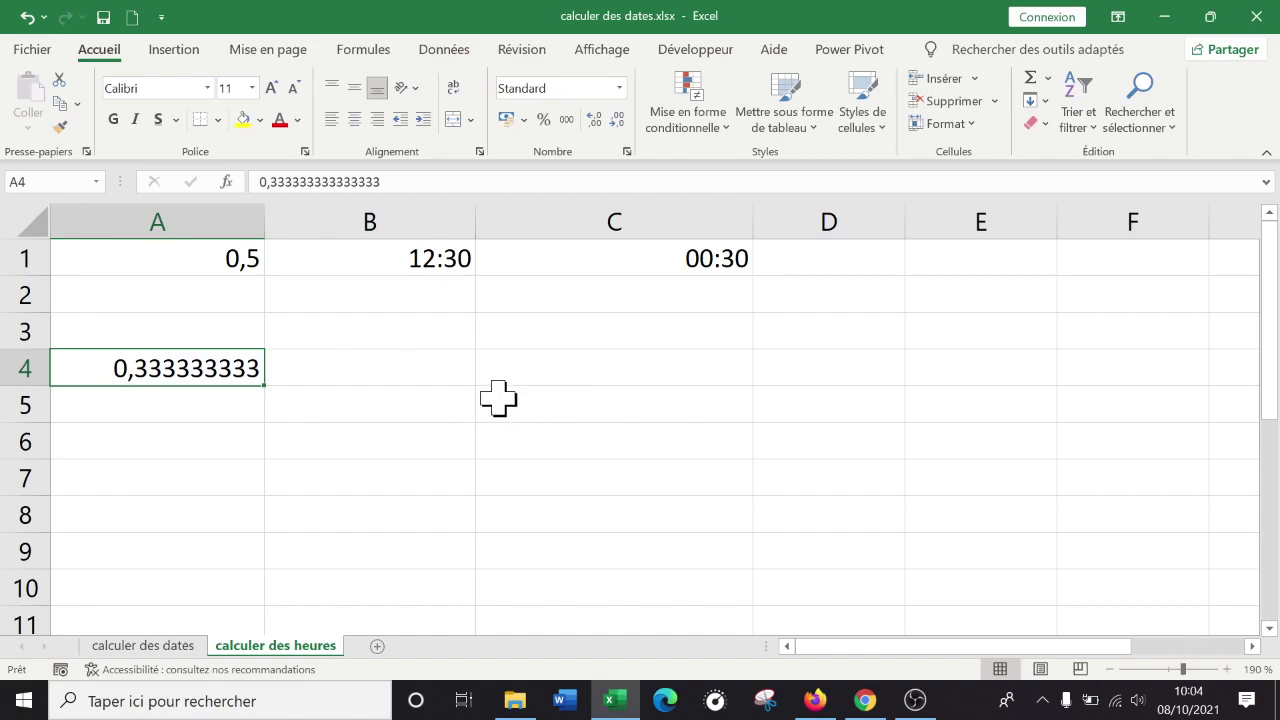
left_click(428, 372)
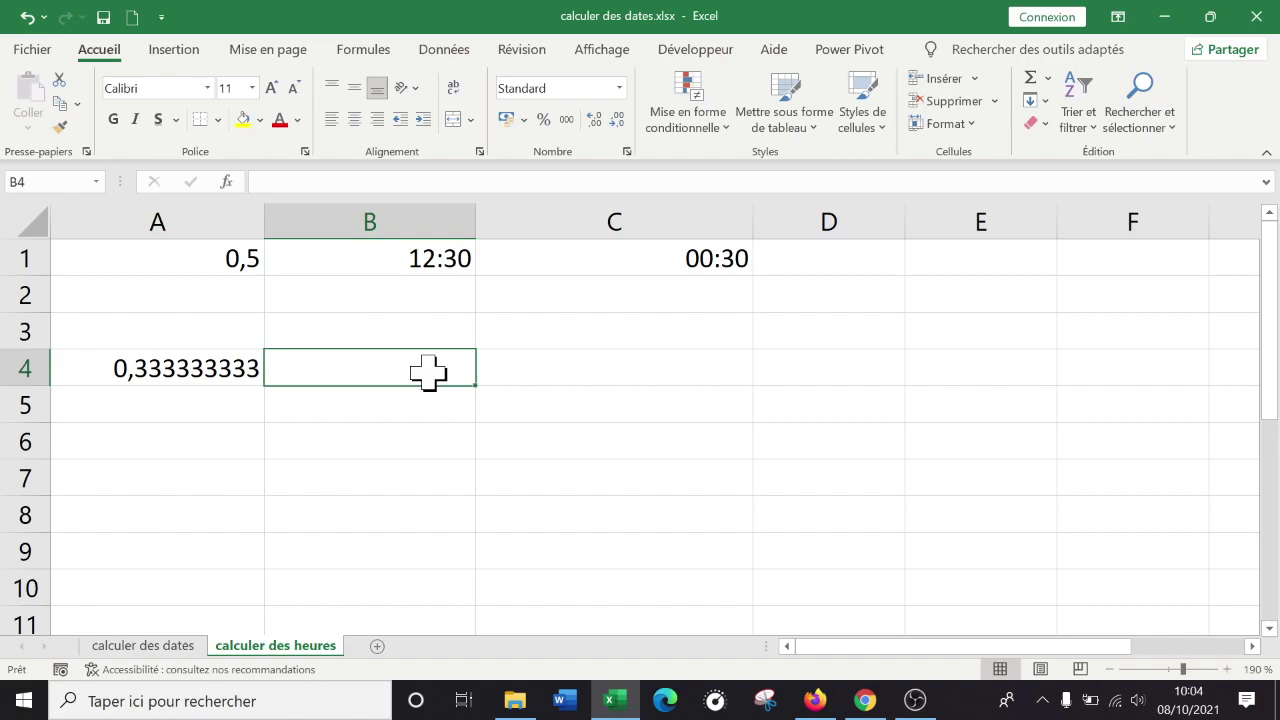
left_click(372, 467)
left_click(410, 248)
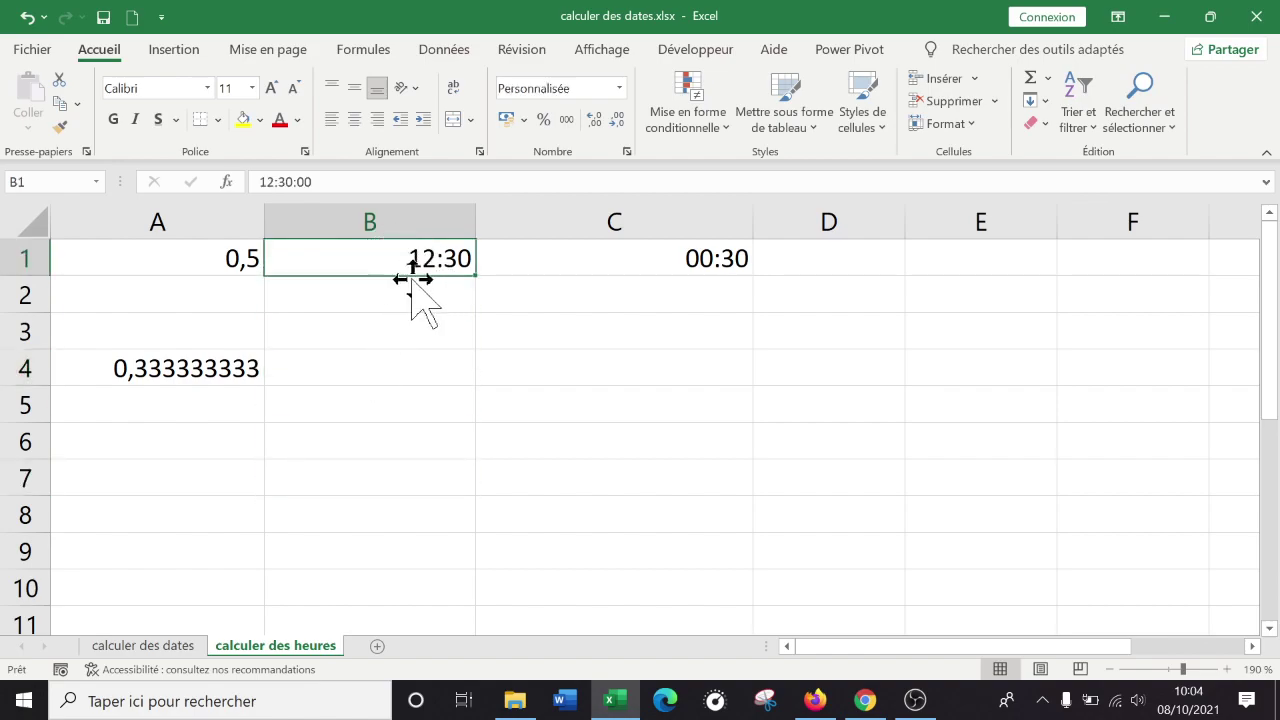
left_click(619, 90)
left_click(590, 135)
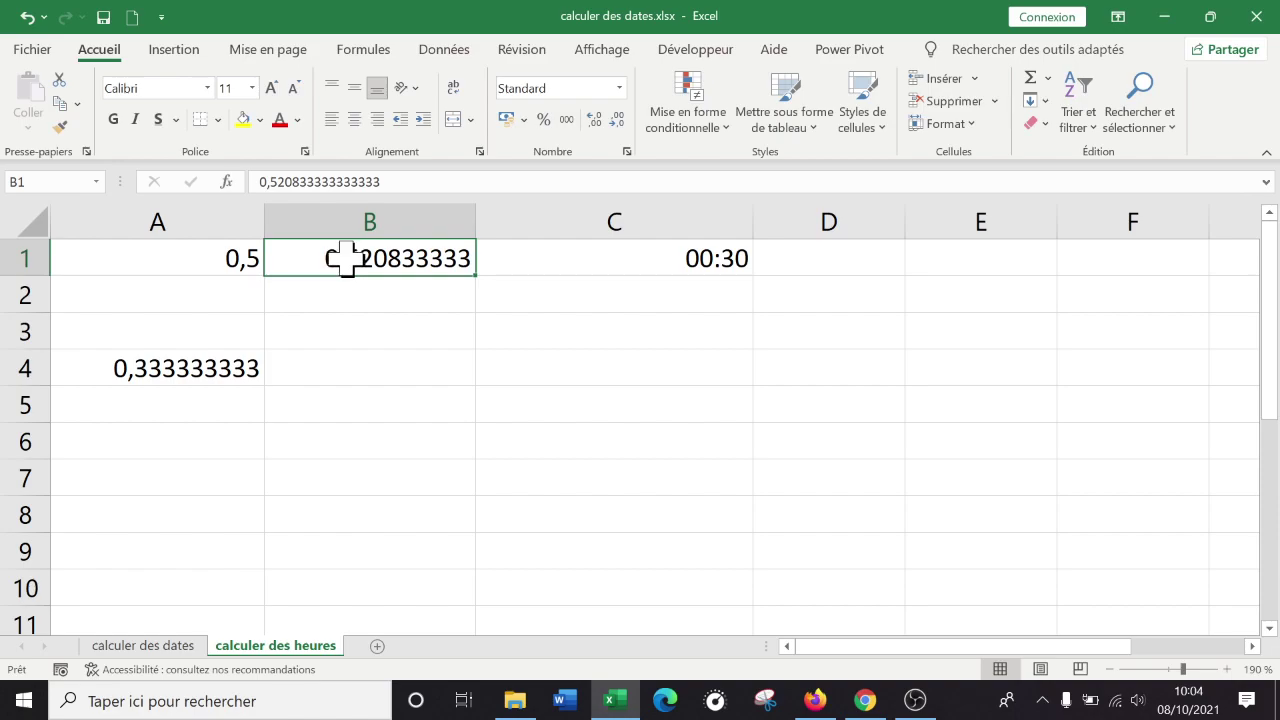
Step: Apply the Heure number format to cell A1
left_click(205, 254)
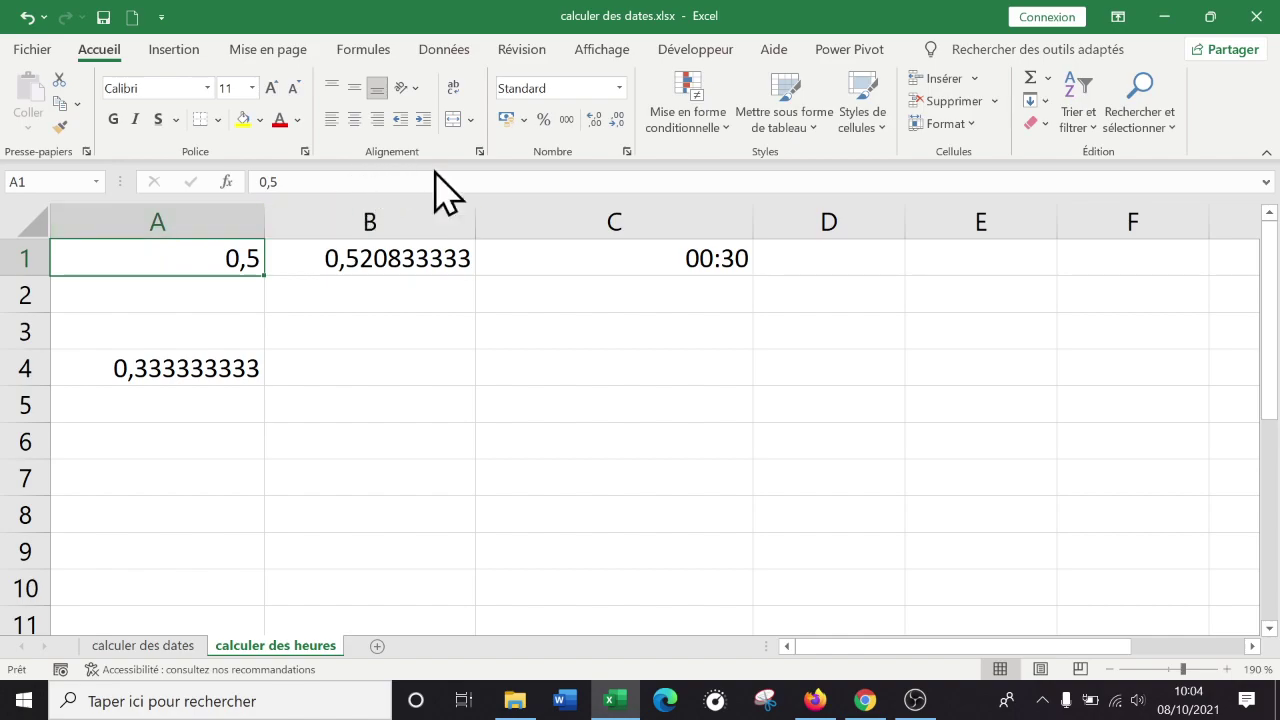
left_click(620, 88)
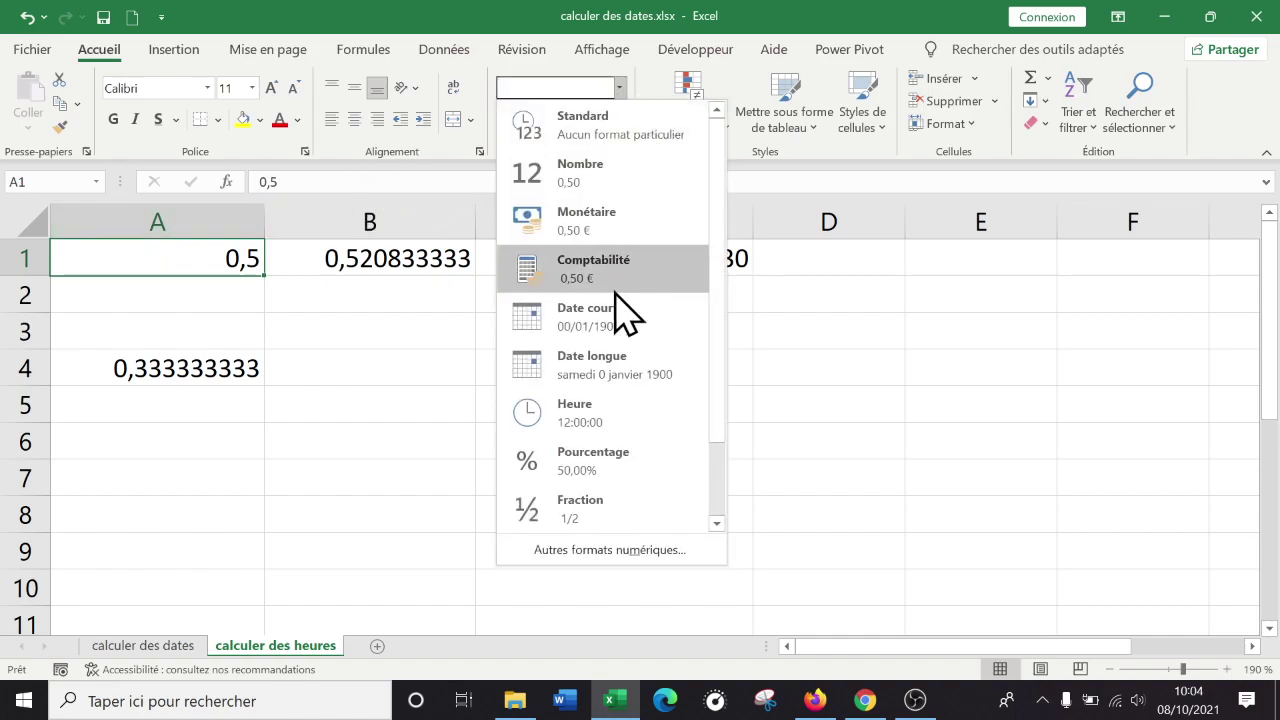
left_click(590, 412)
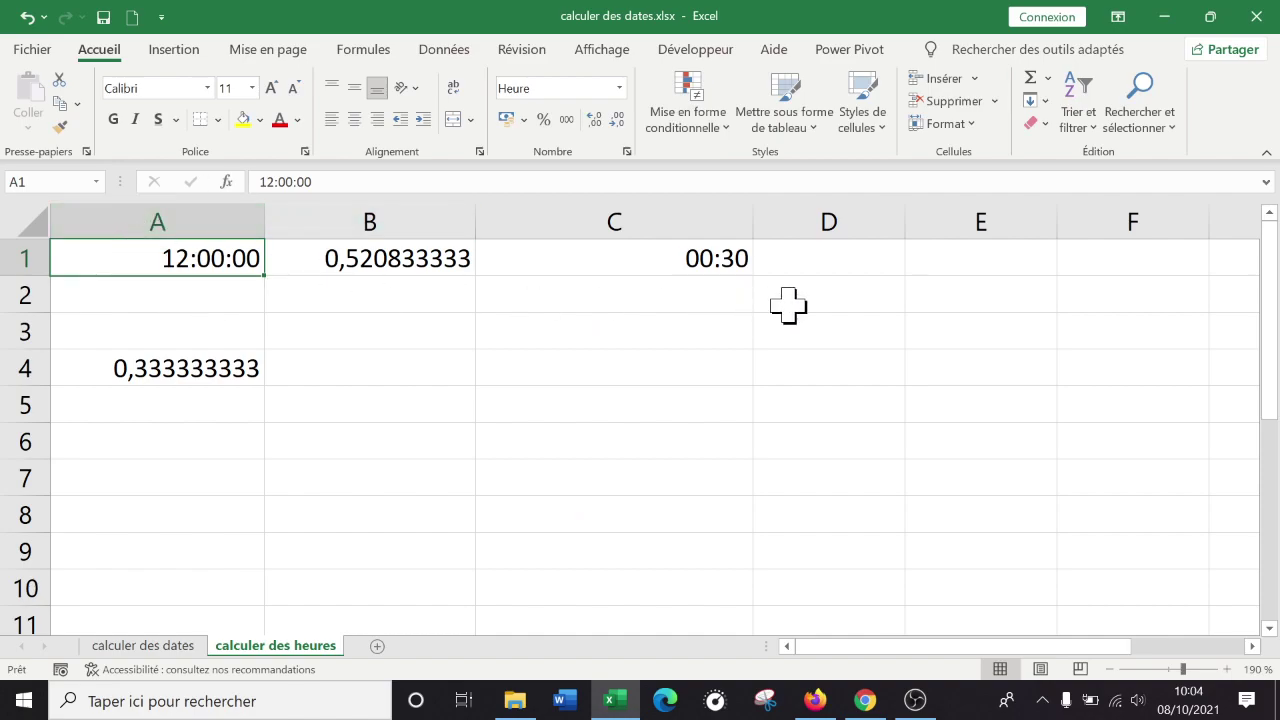
Step: Clear cell A4 and enter the time with seconds 12:20:37 in it
key("Down")
key("Down")
key("Down")
key("Delete")
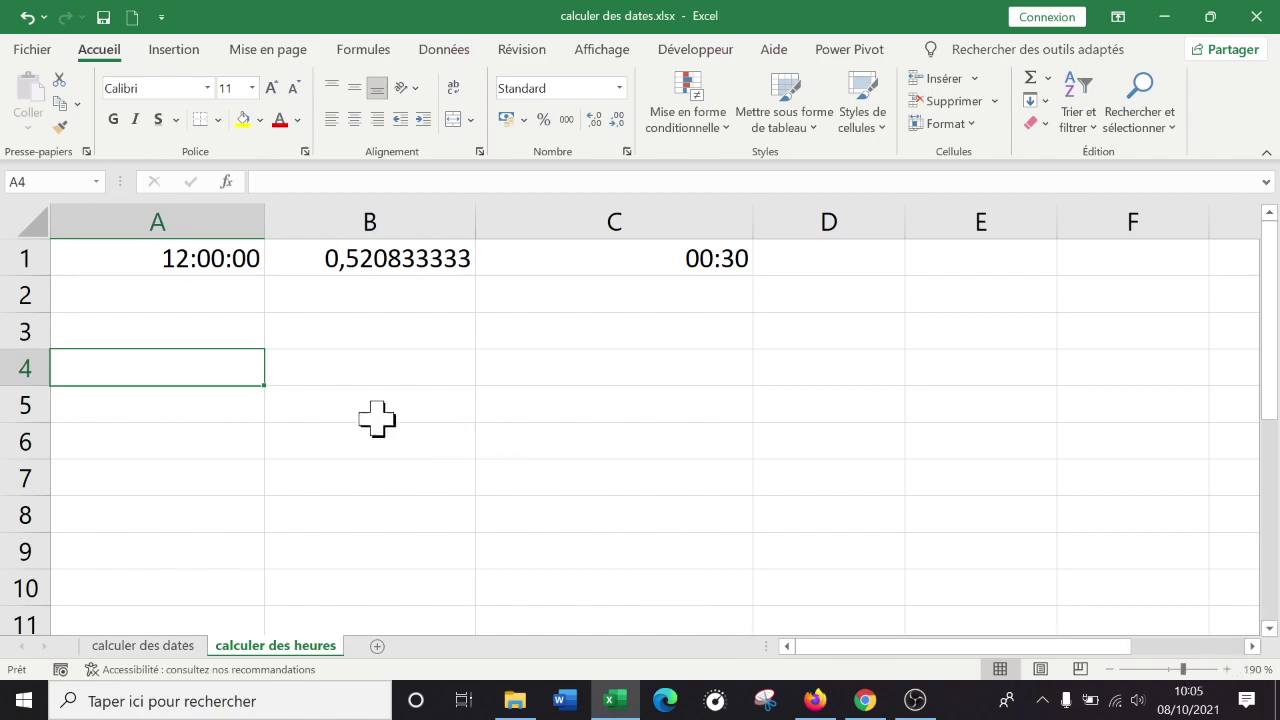
double_click(228, 365)
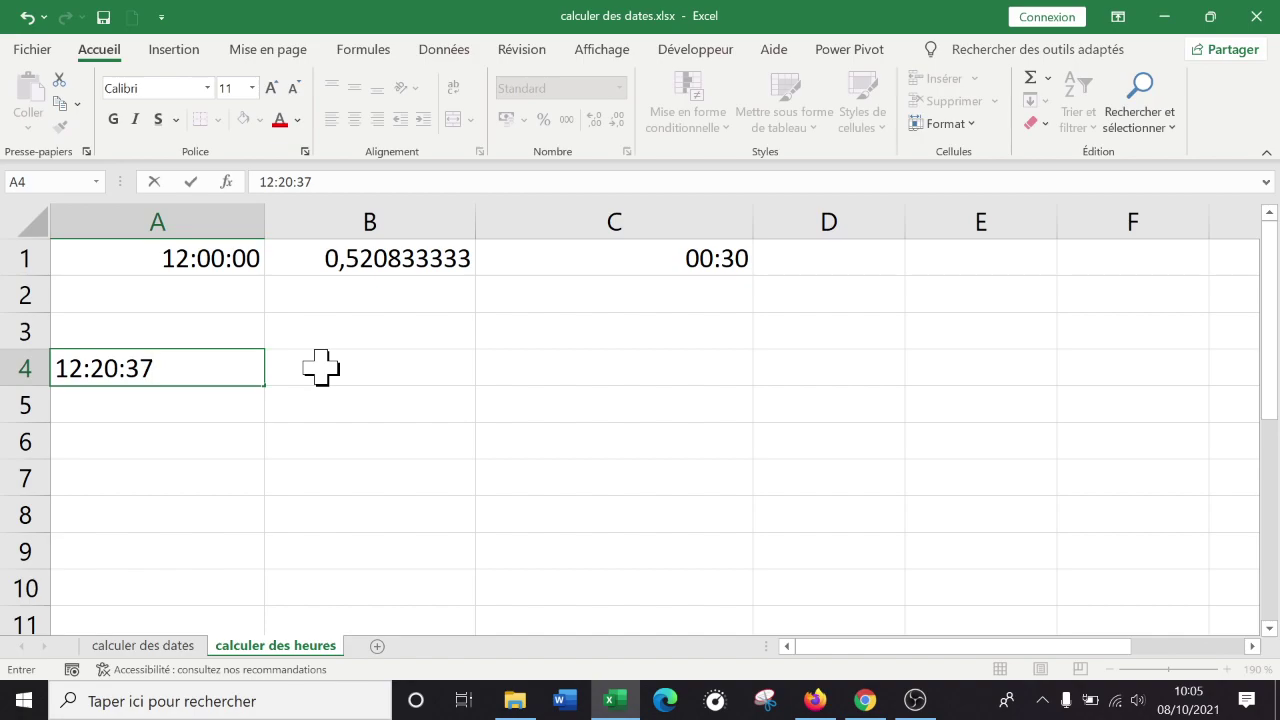
key("Return")
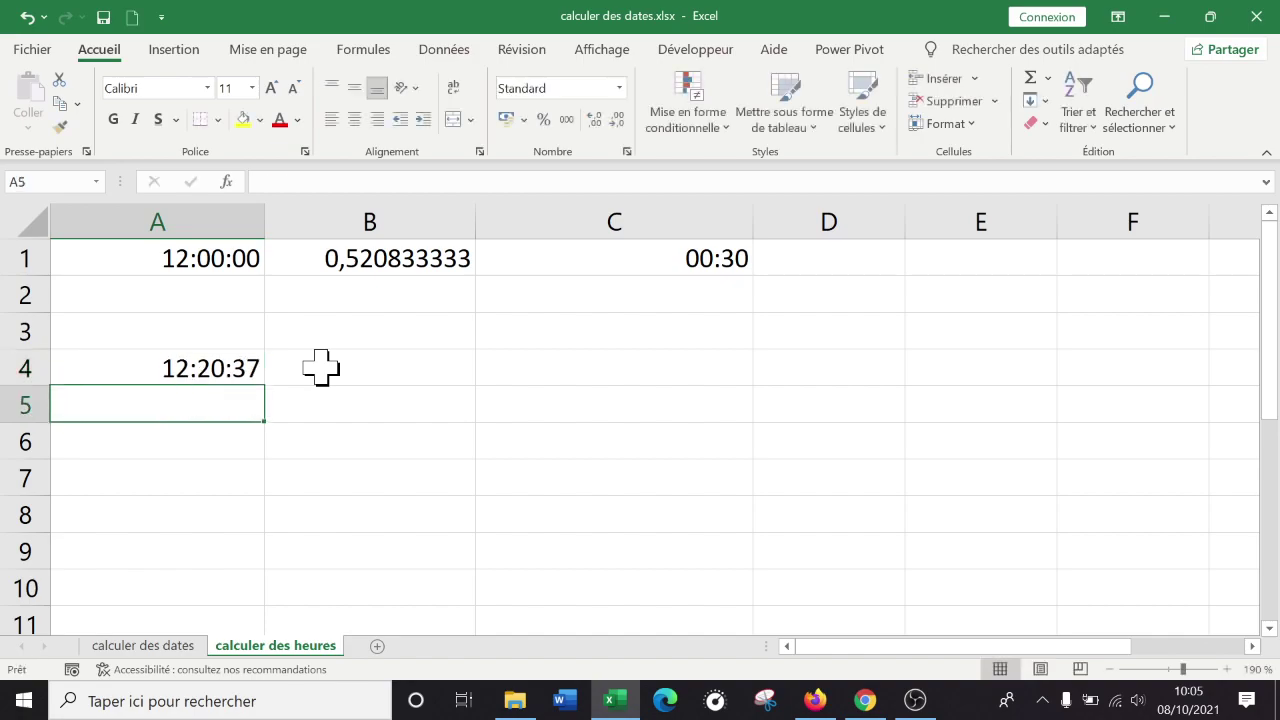
key("Up")
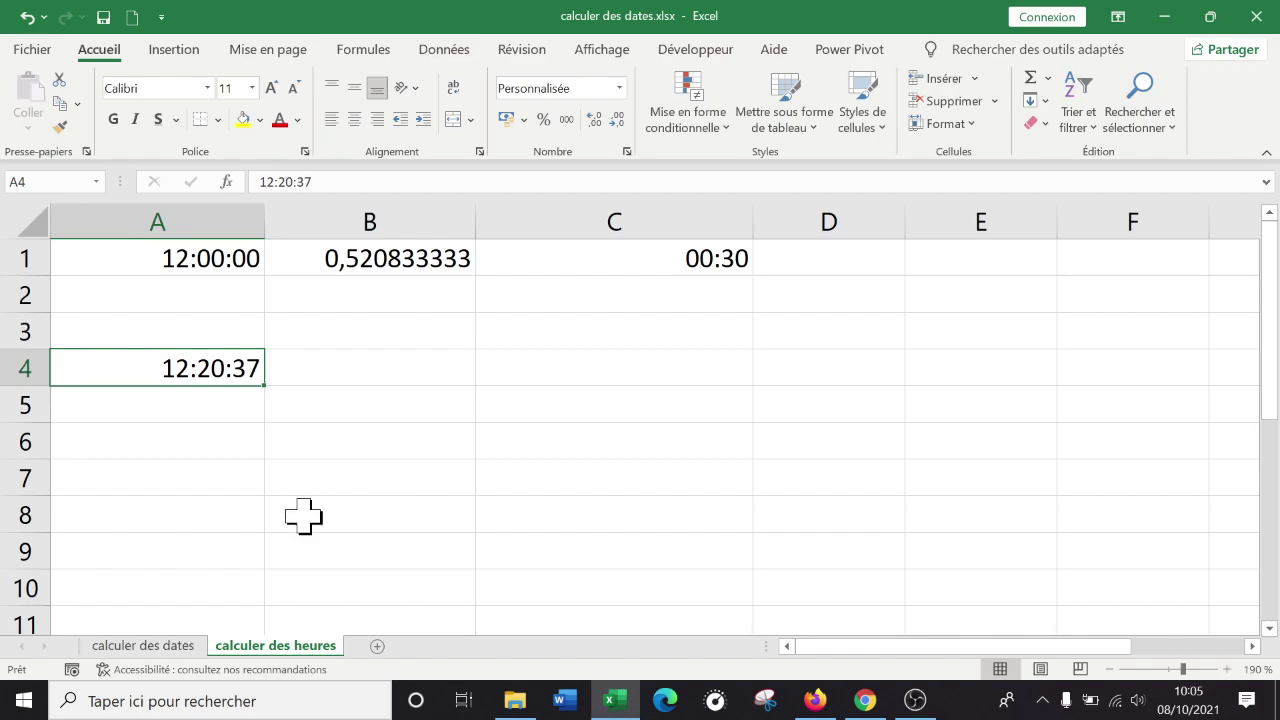
Step: Enter the time 12:40:10 in cell B4
left_click(357, 371)
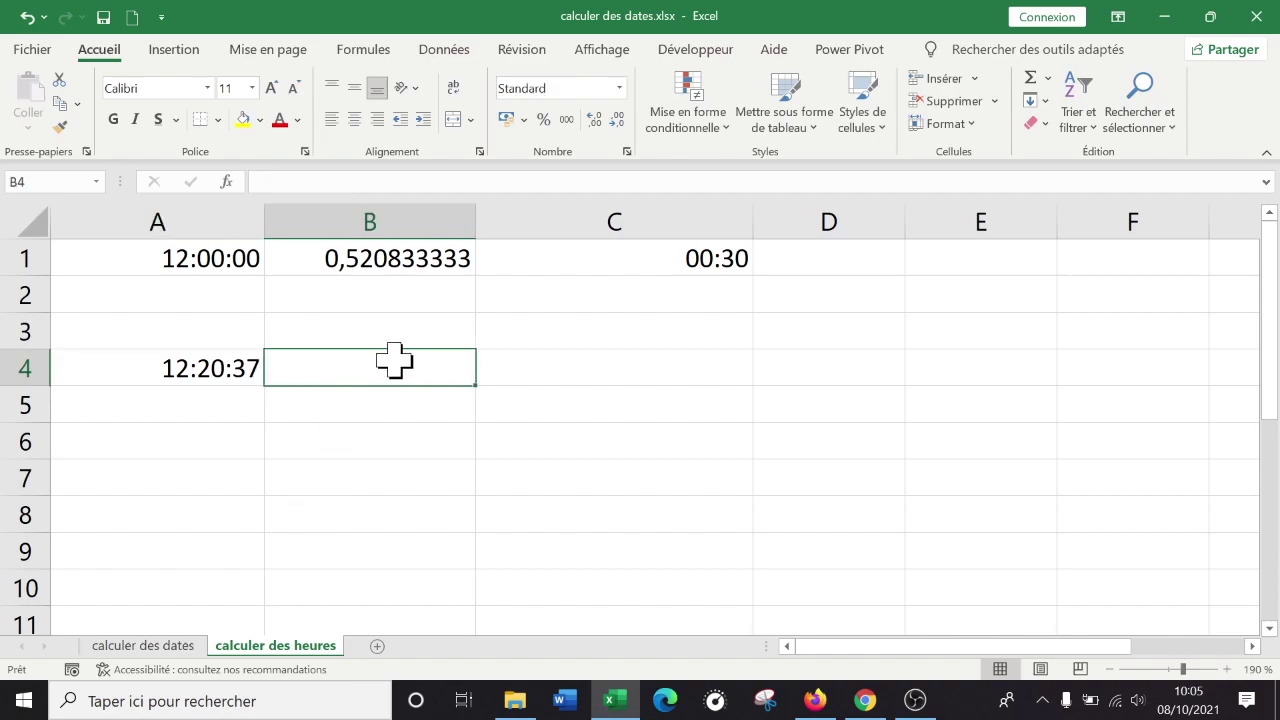
type("12:40")
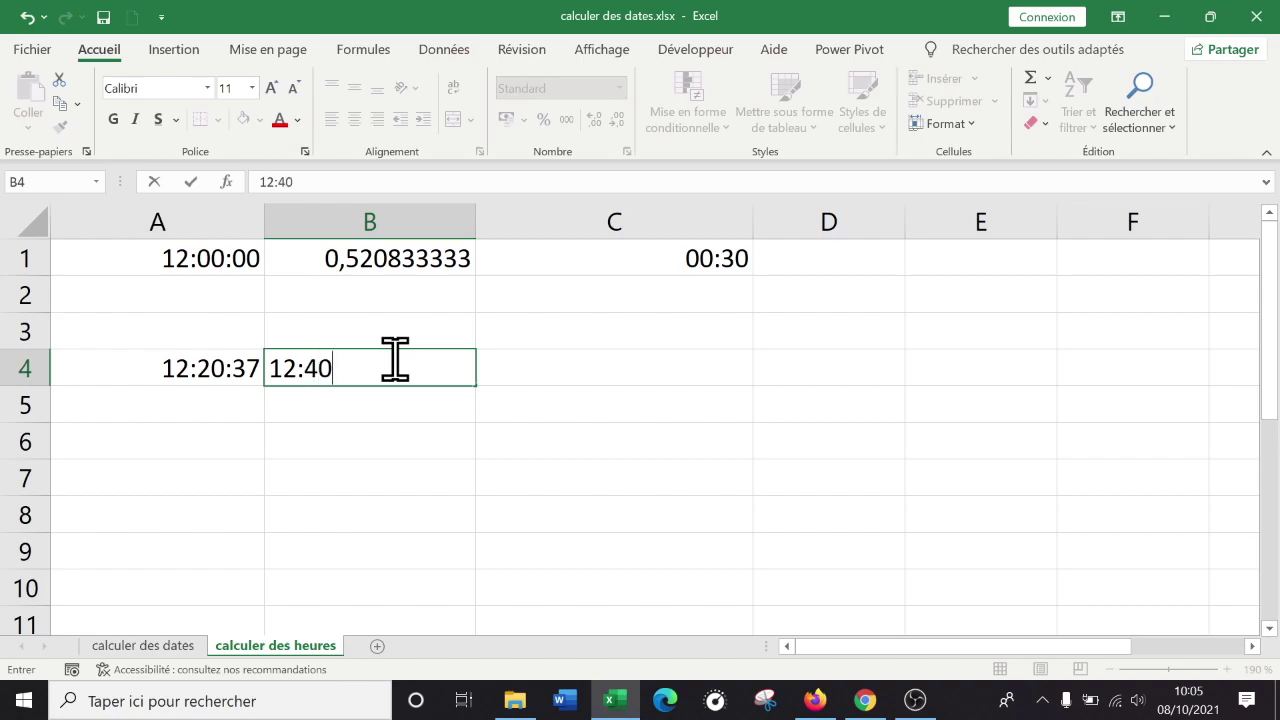
key("Return")
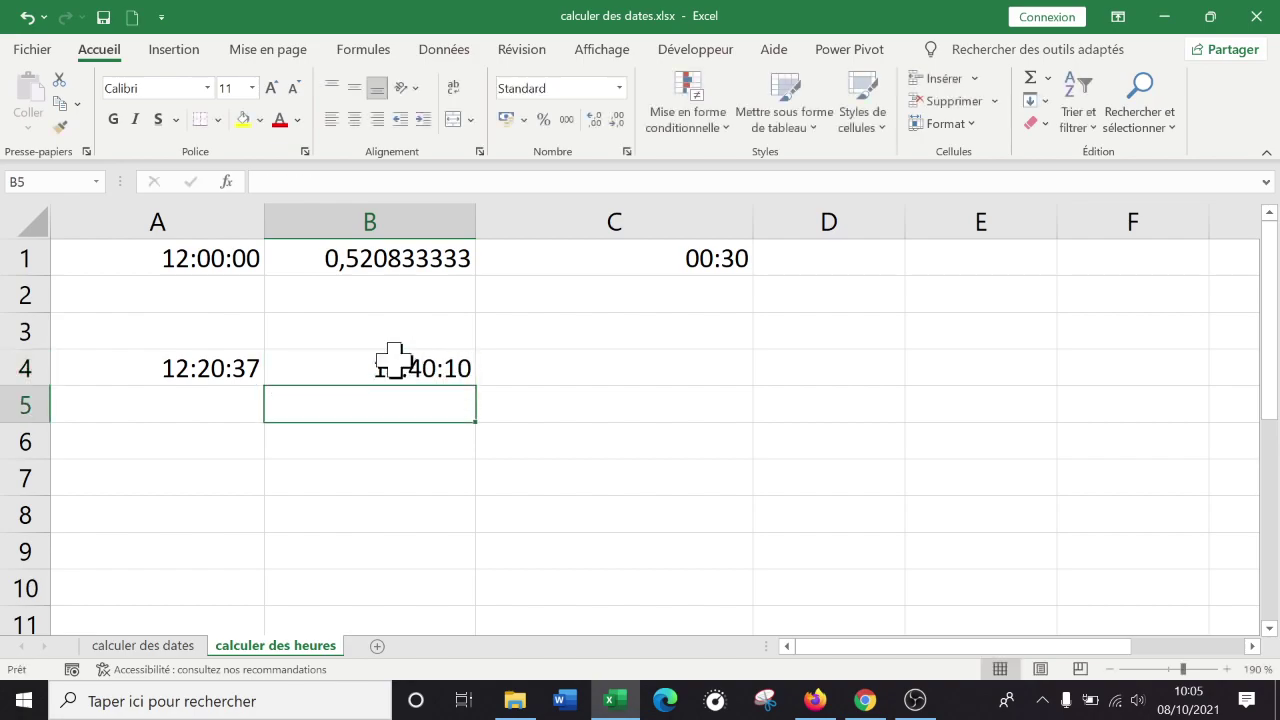
Step: Calculate the difference between the two times of row 4 in cell C4 with the formula =B4-A4
key("Up")
key("Right")
type("=")
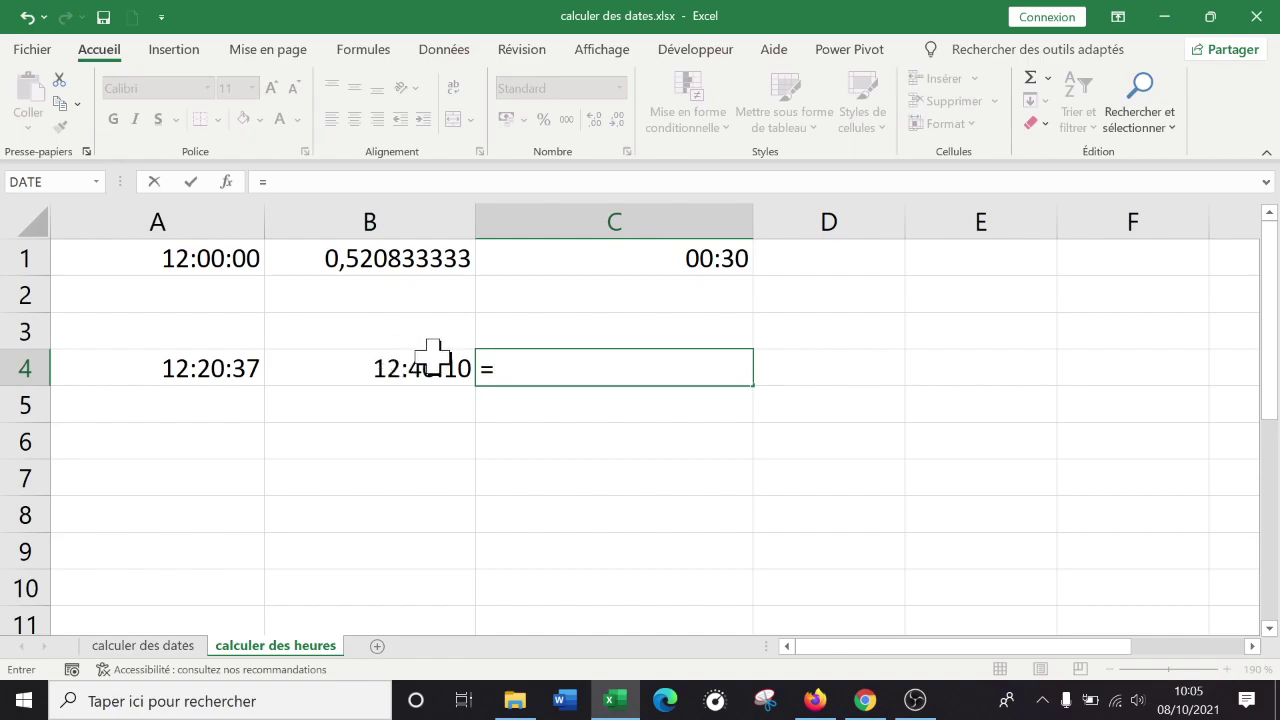
left_click(421, 356)
type("-")
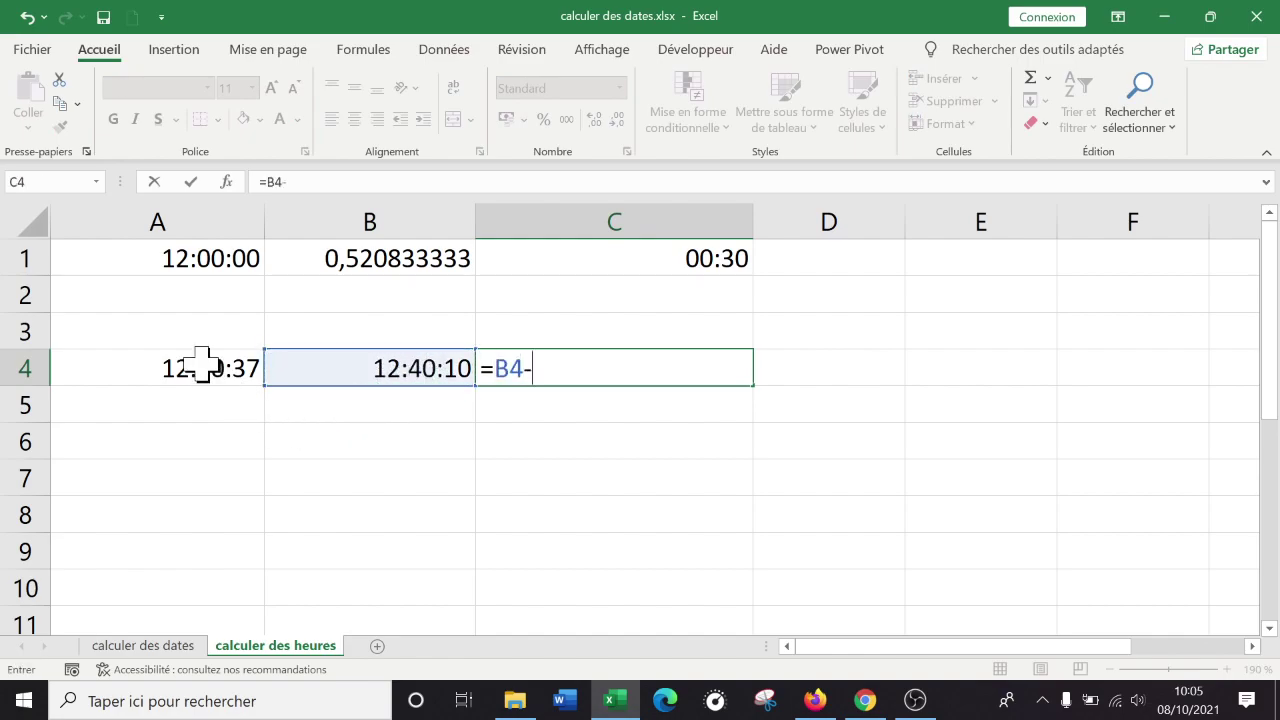
left_click(205, 368)
key("Return")
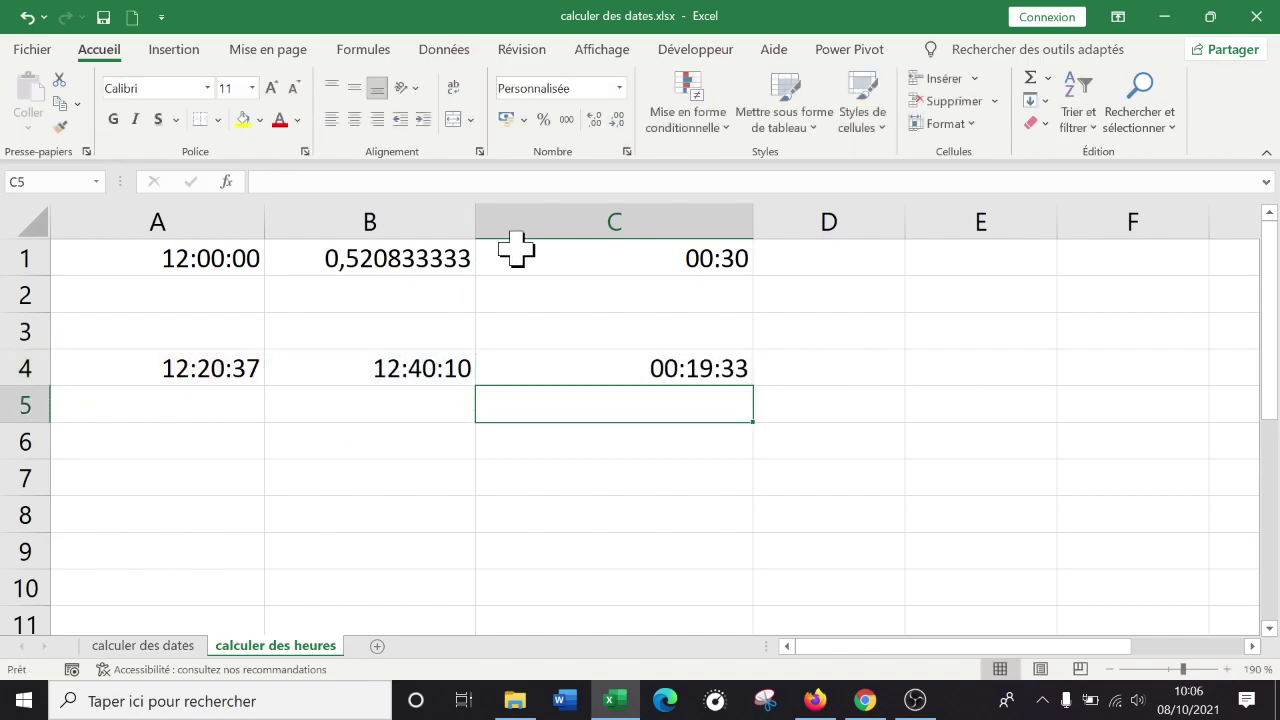
key("Up")
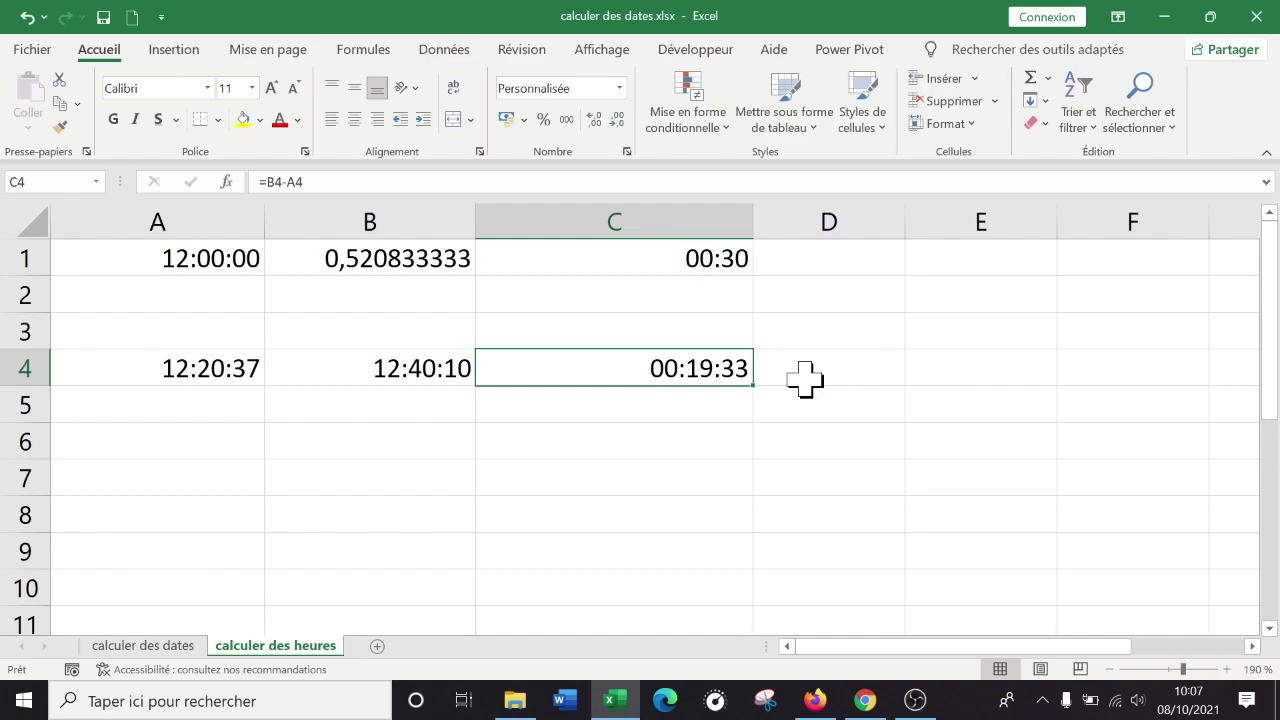
left_click(154, 470)
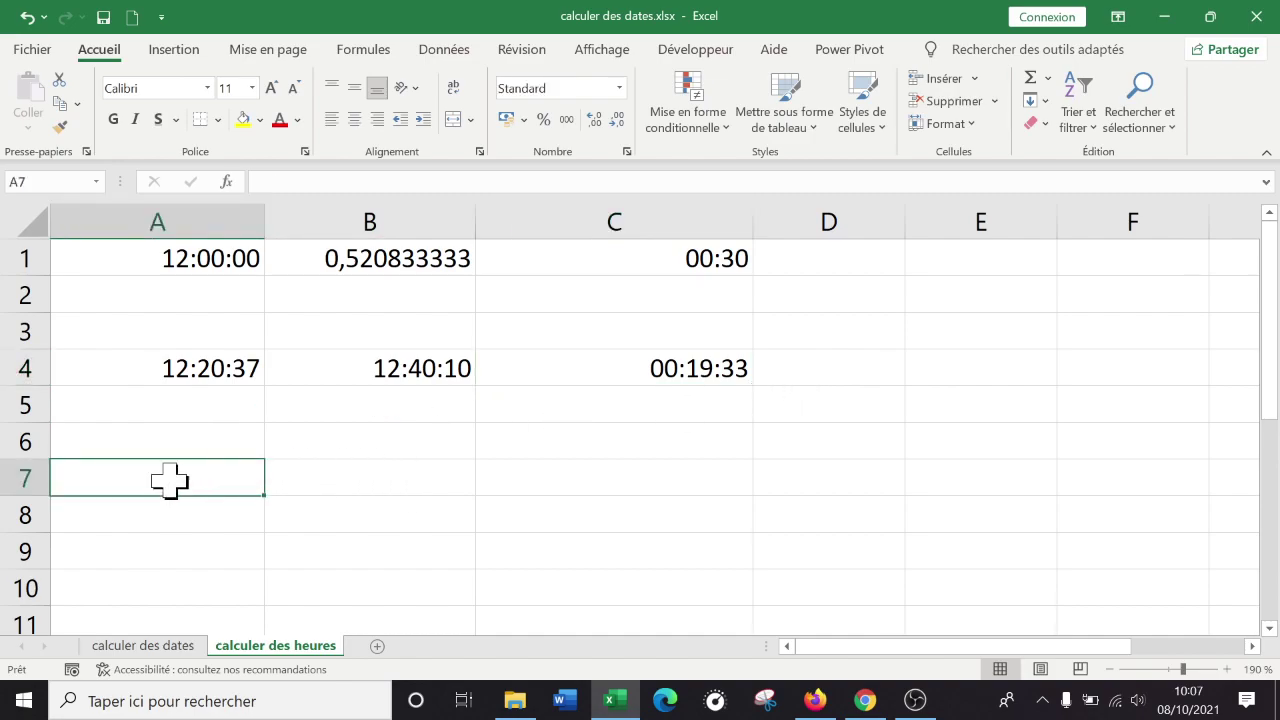
left_click(188, 521)
left_click(177, 554)
left_click(177, 446)
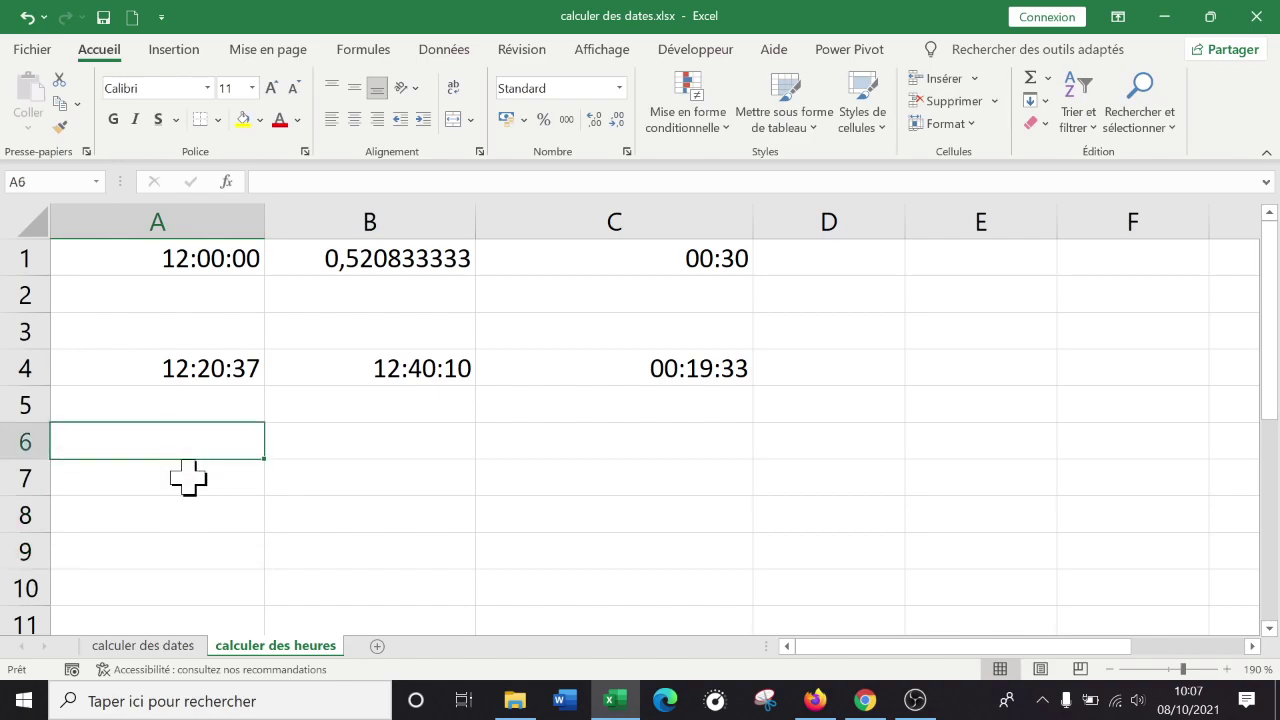
left_click(186, 477)
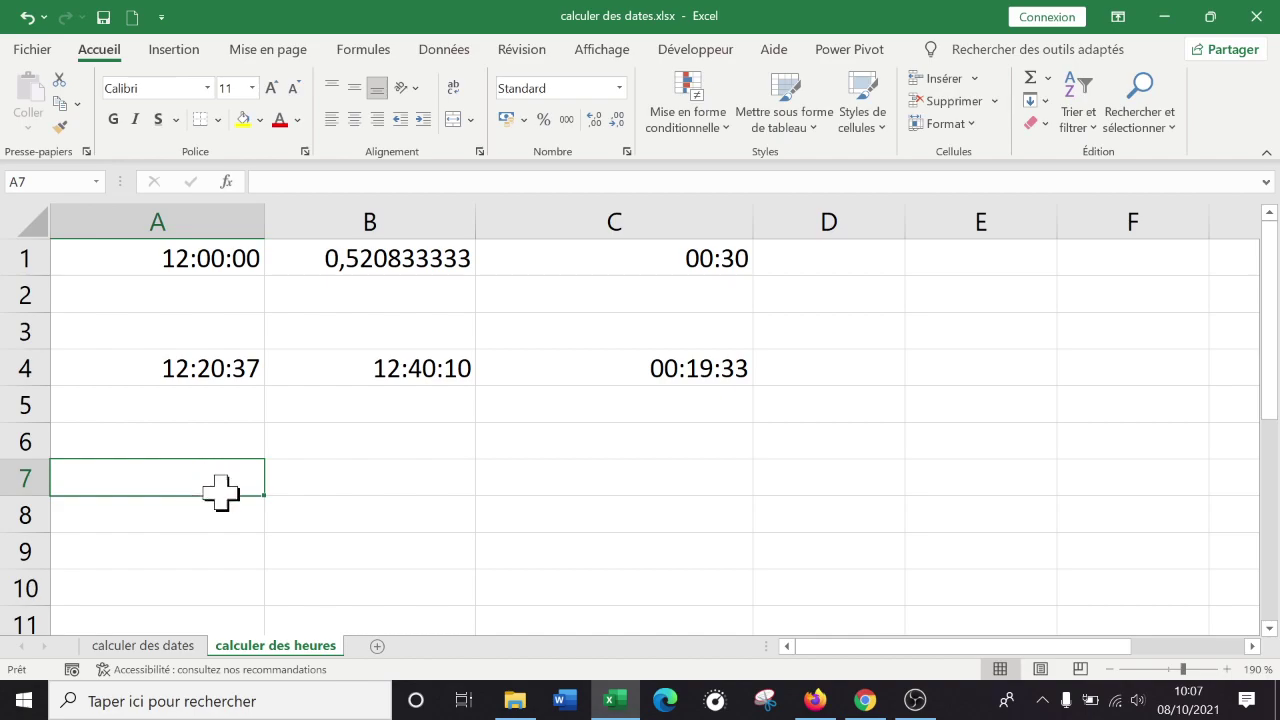
left_click(214, 514)
left_click(194, 547)
left_click(206, 471)
left_click(214, 513)
Step: Enter the weekday lundi in cell A7
left_click(204, 476)
key("Down")
key("Up")
type("l")
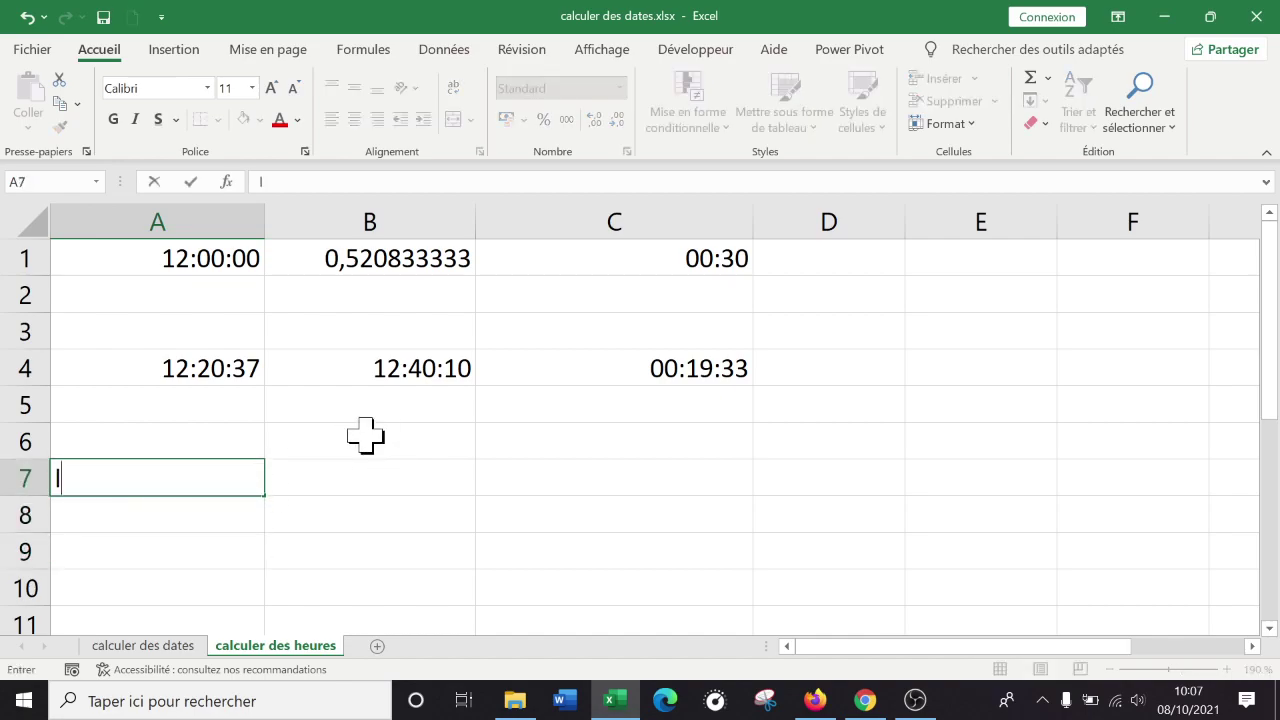
key("Return")
key("Down")
key("Down")
key("Down")
key("Down")
key("Down")
key("Up")
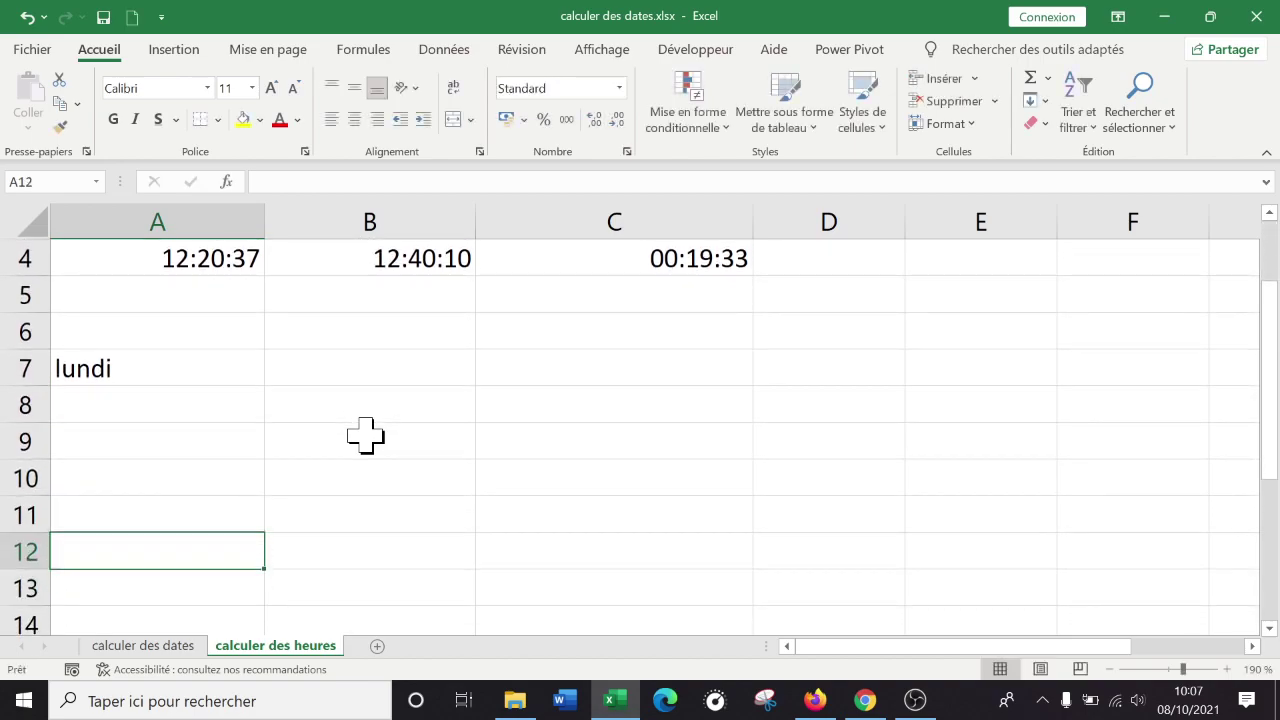
left_click(212, 366)
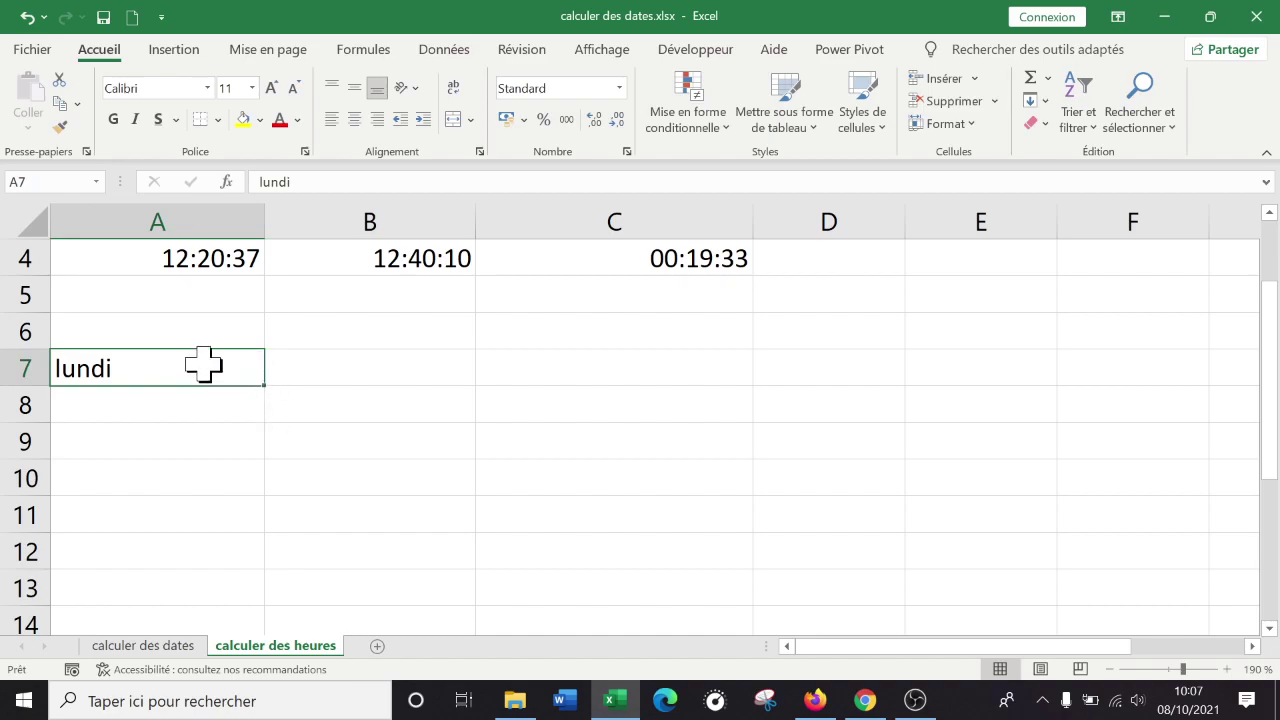
left_click_drag(150, 368, 154, 594)
left_click(193, 258)
left_click_drag(193, 258, 668, 255)
left_click(334, 428)
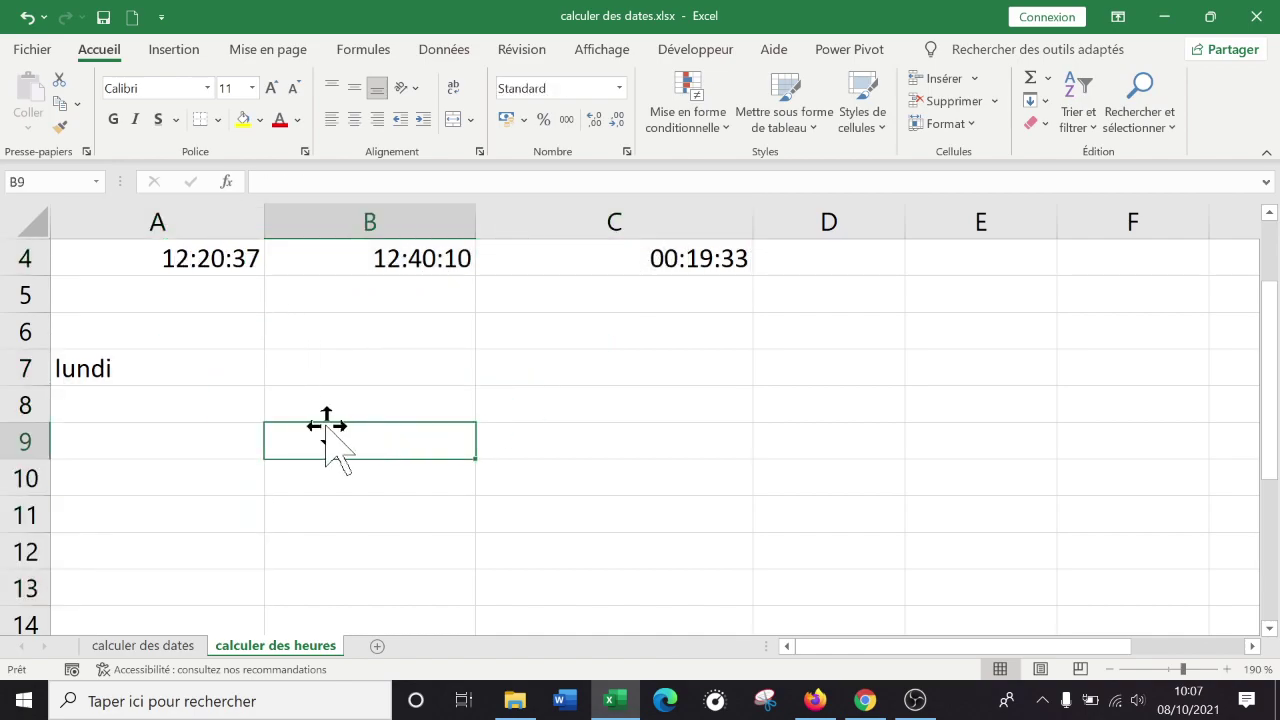
Step: Autofill the weekday from cell A7 down to A13 to list the days from lundi to dimanche
left_click(103, 363)
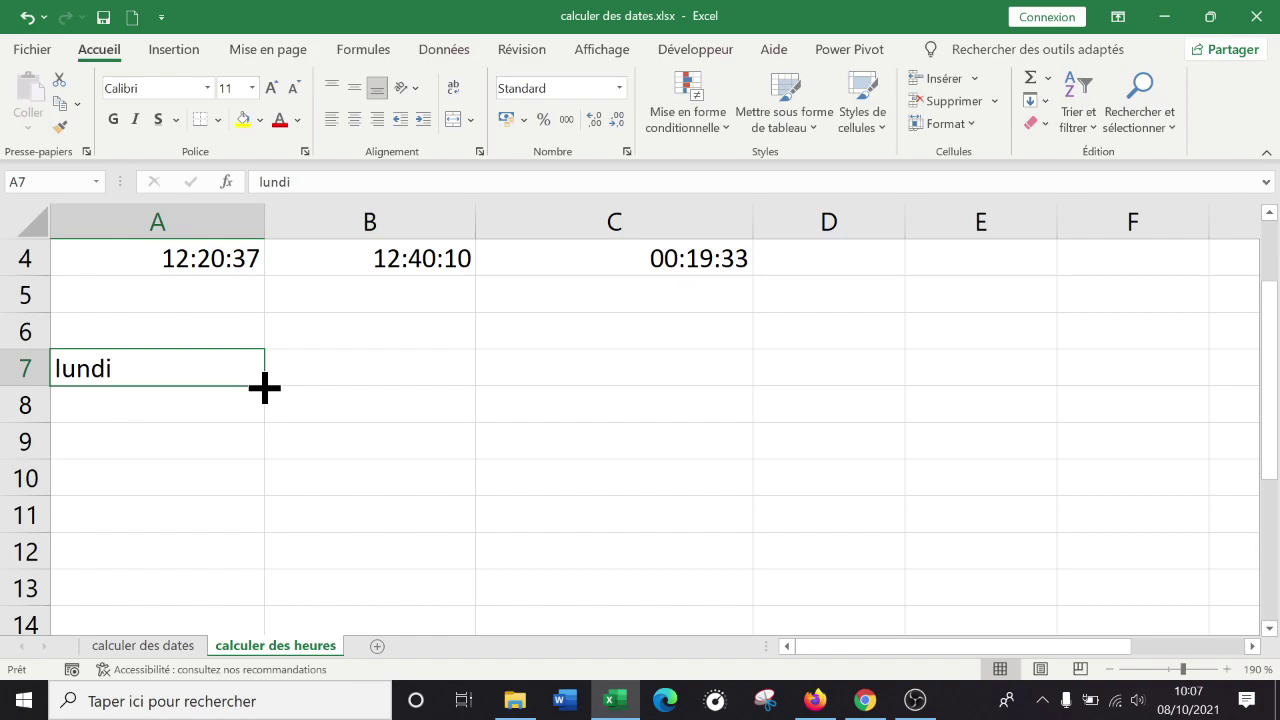
left_click_drag(264, 388, 251, 601)
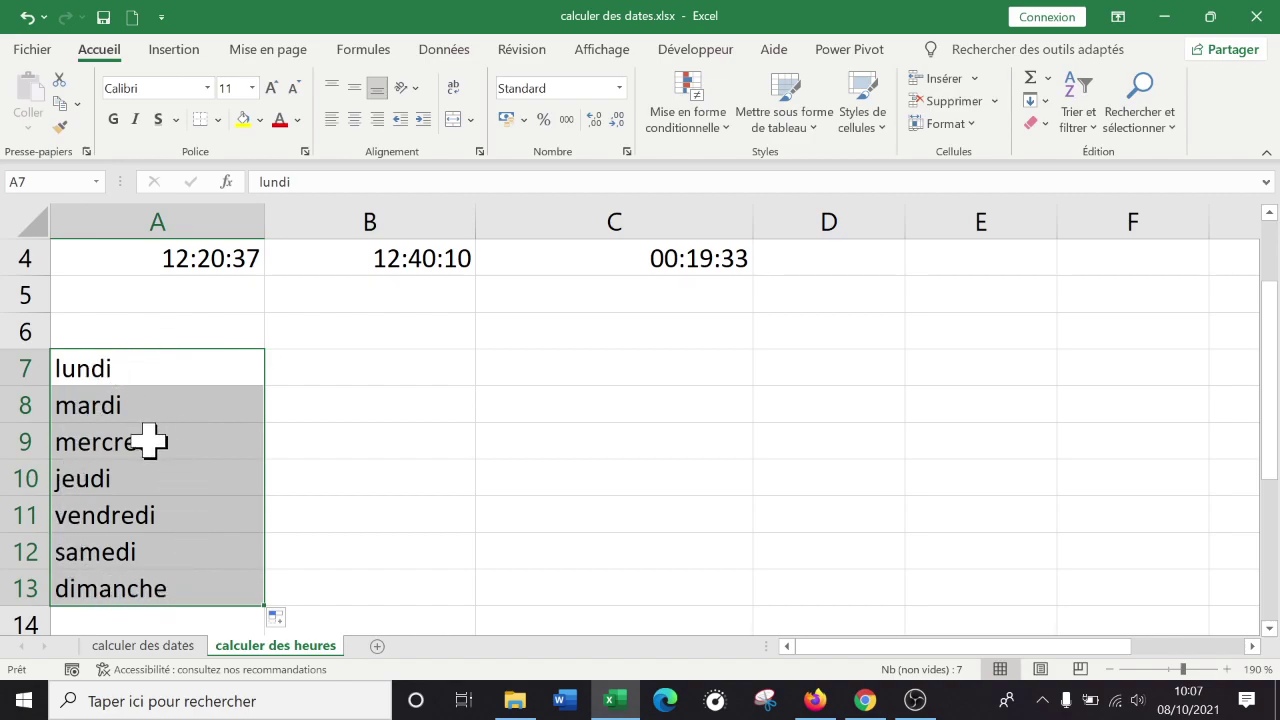
Step: Enter a duration of 08:00 for lundi in cell B7
left_click(372, 365)
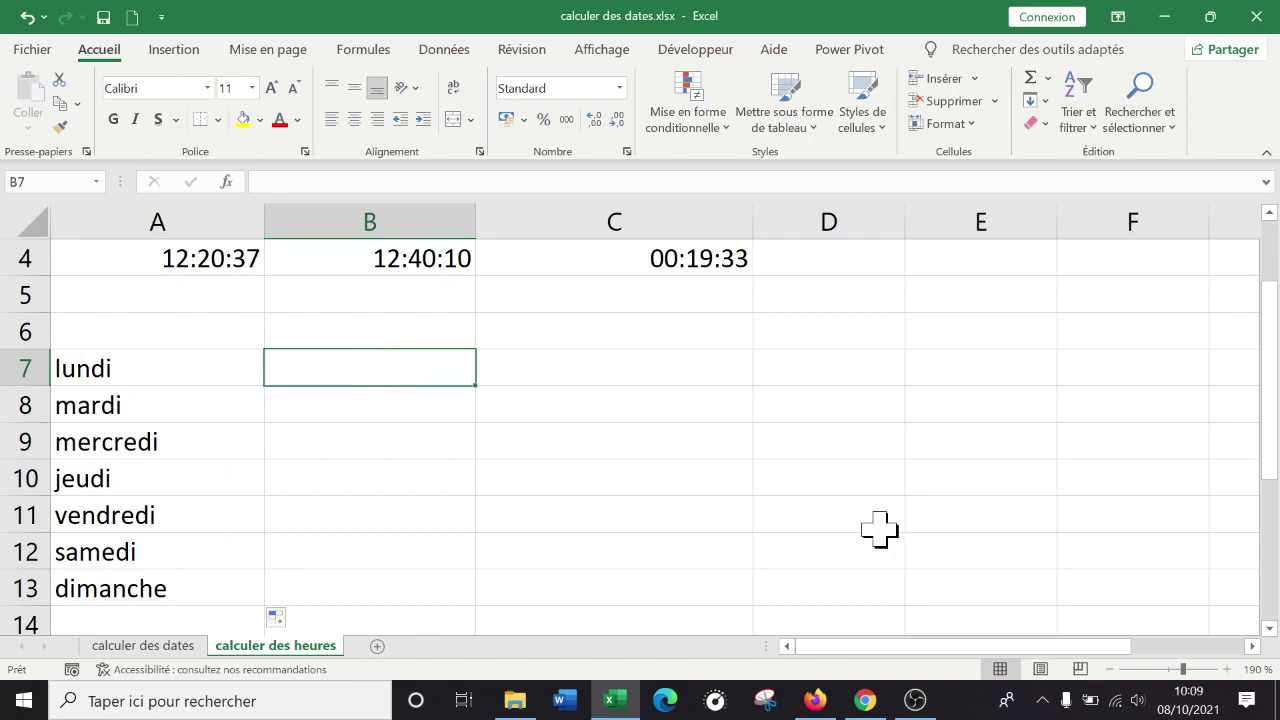
key("Down")
key("Up")
key("Down")
key("Down")
key("Up")
key("Up")
key("Down")
key("Up")
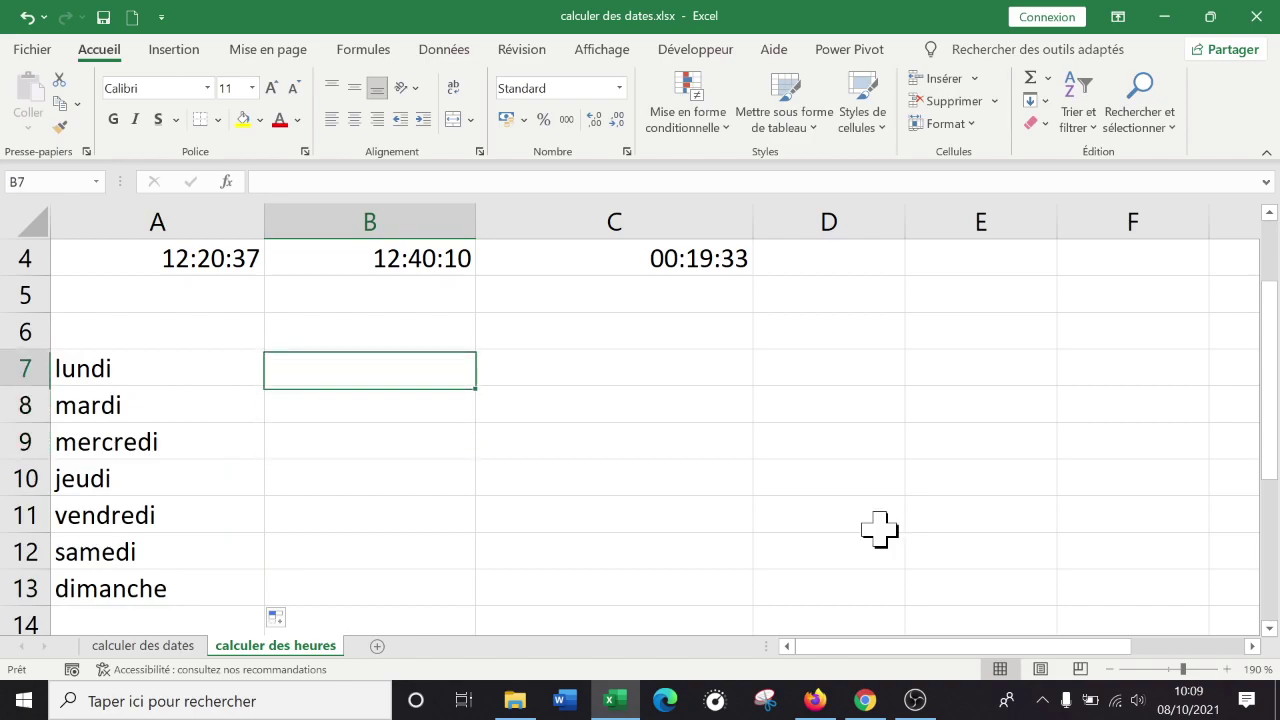
type("0")
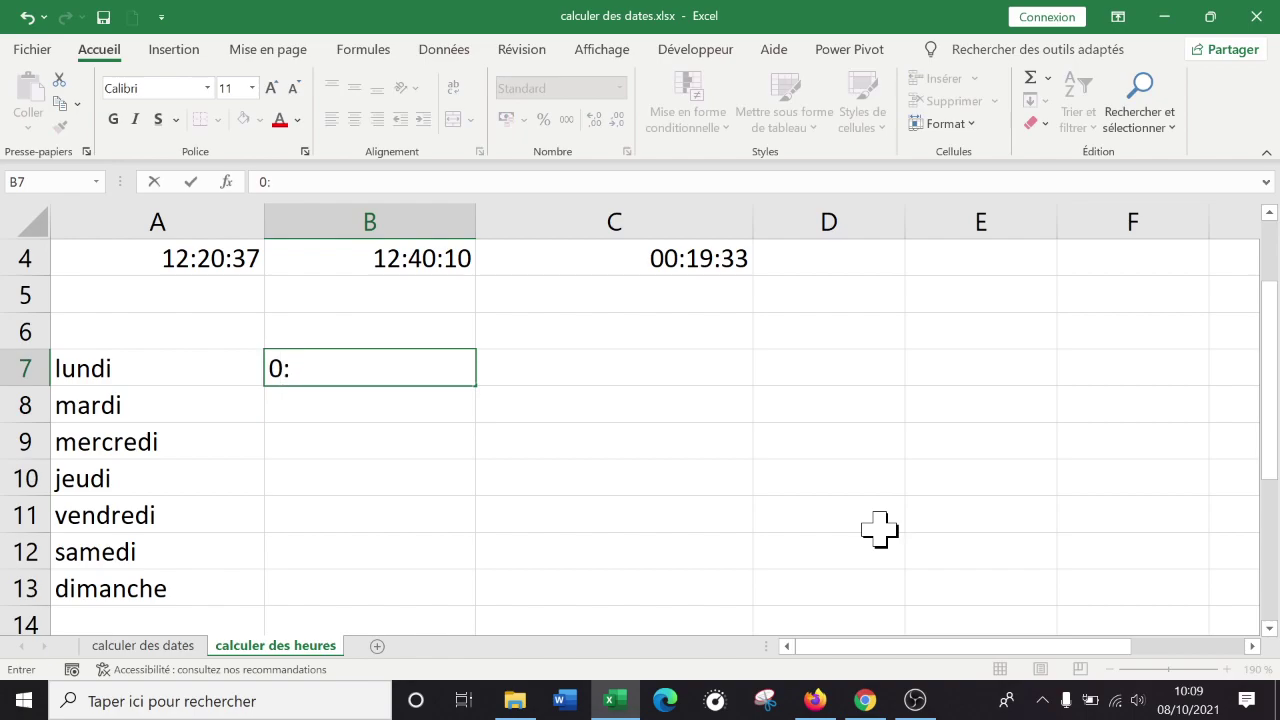
type(":00")
key("Return")
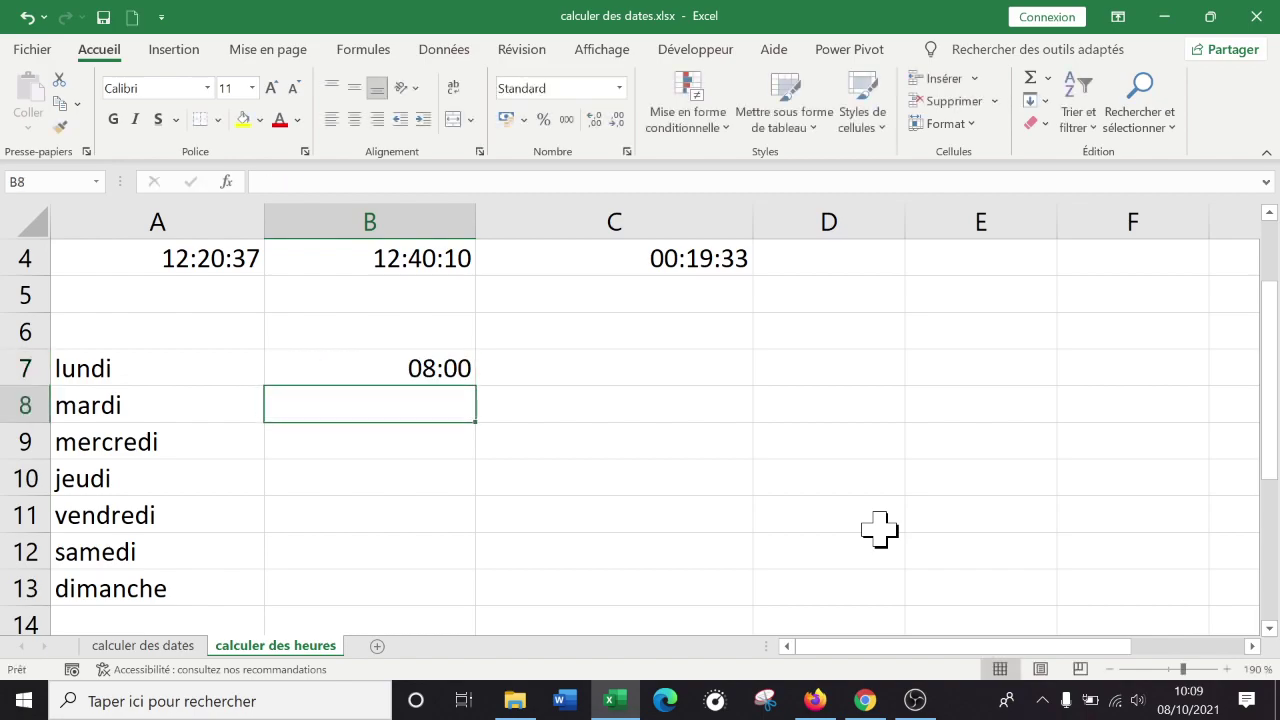
Step: Copy the 08:00 duration from lundi to mardi, jeudi and vendredi in cells B8, B10 and B11
key("Up")
key("ctrl+c")
key("Down")
key("ctrl+v")
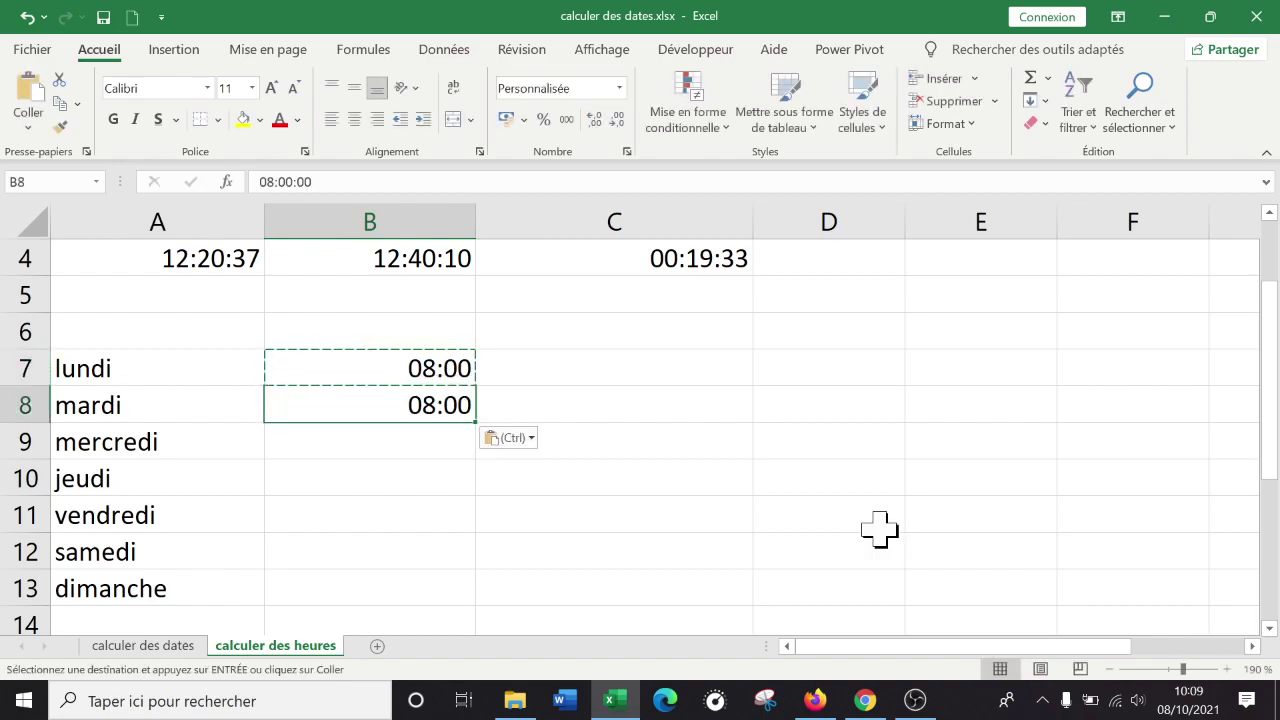
key("Down")
key("Down")
key("ctrl+v")
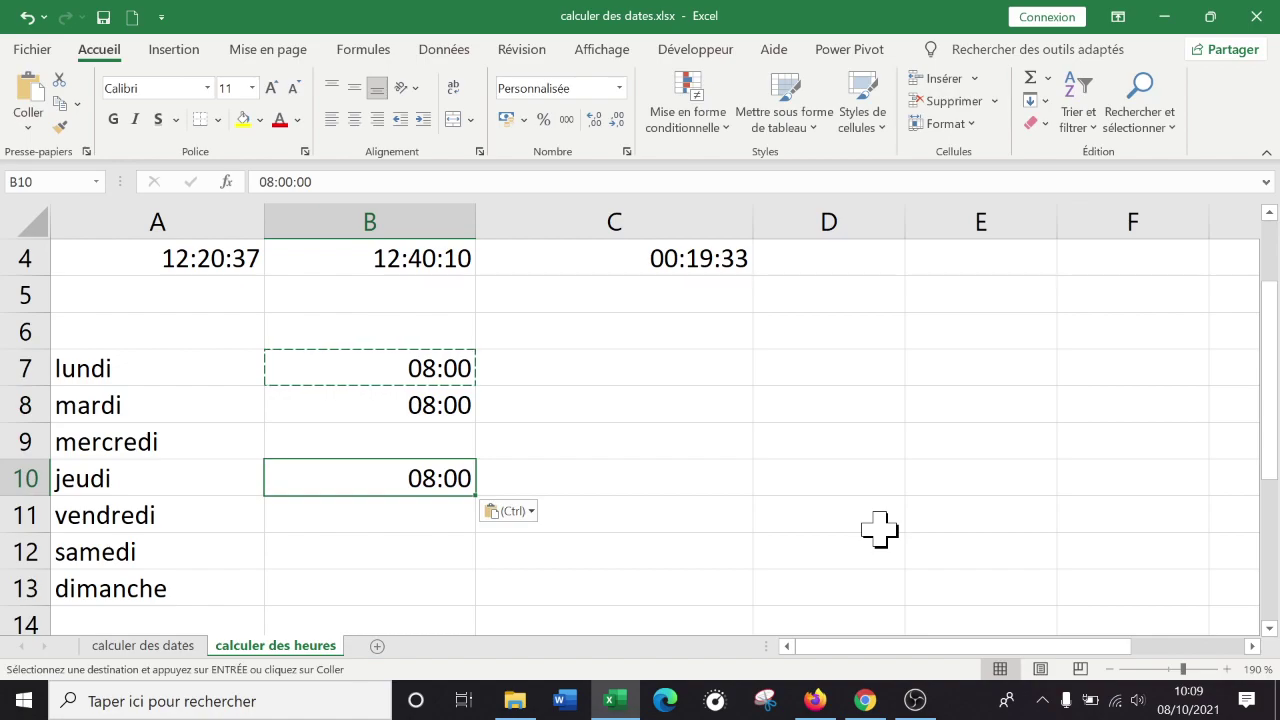
key("Down")
key("ctrl+v")
Step: Enter a duration of 04:00 for mercredi in cell B9
key("Up")
key("Up")
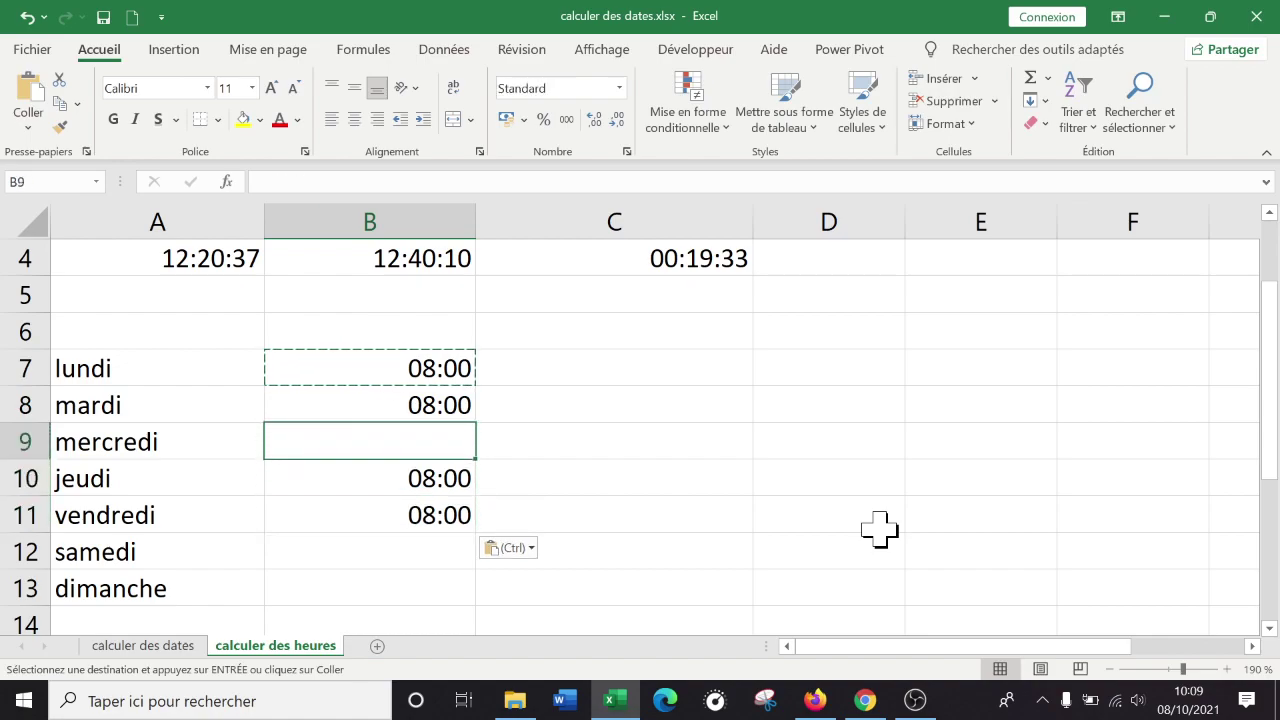
type("4:0")
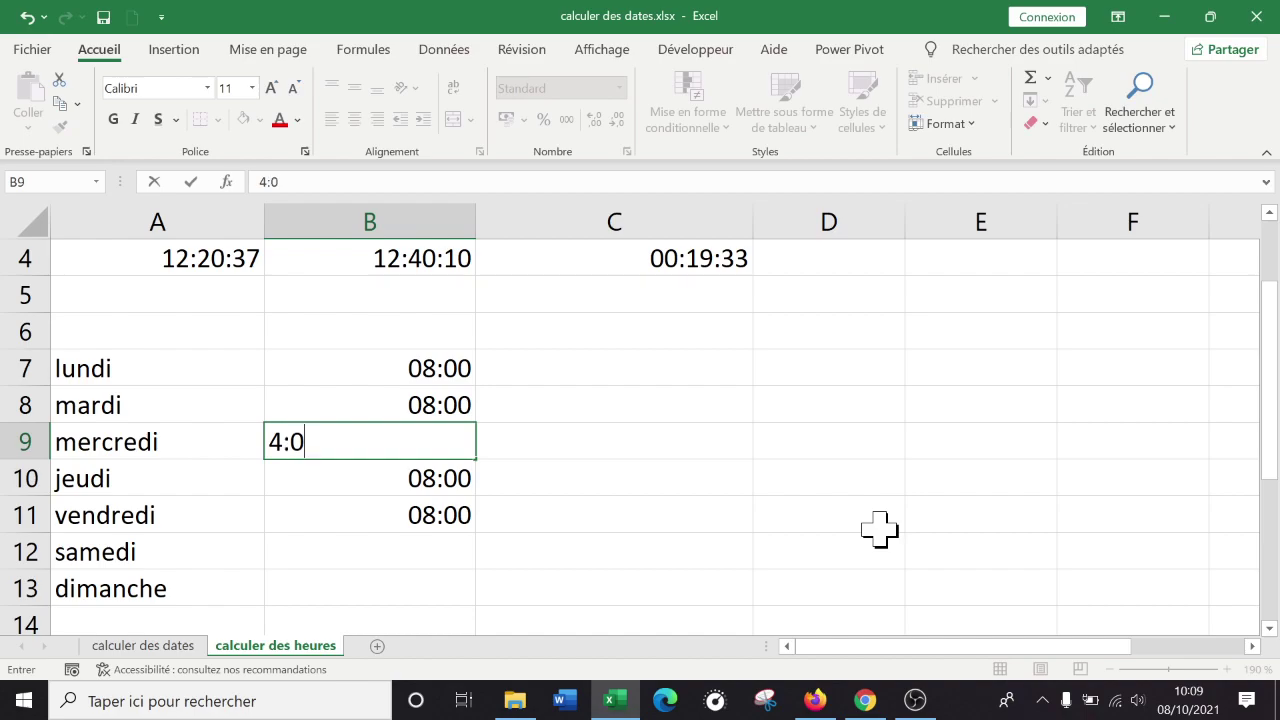
key("Return")
Step: Enter a duration of 00:00 for samedi and dimanche in cells B12 and B13
key("Down")
key("Down")
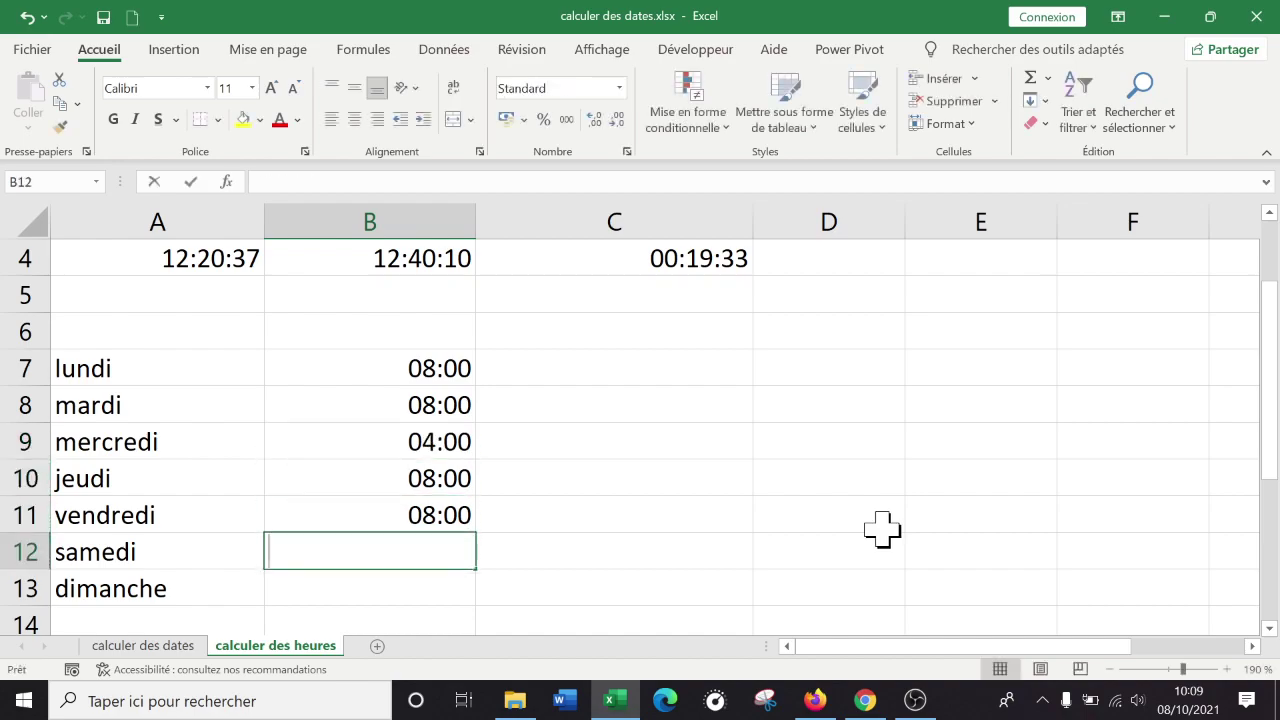
type("0")
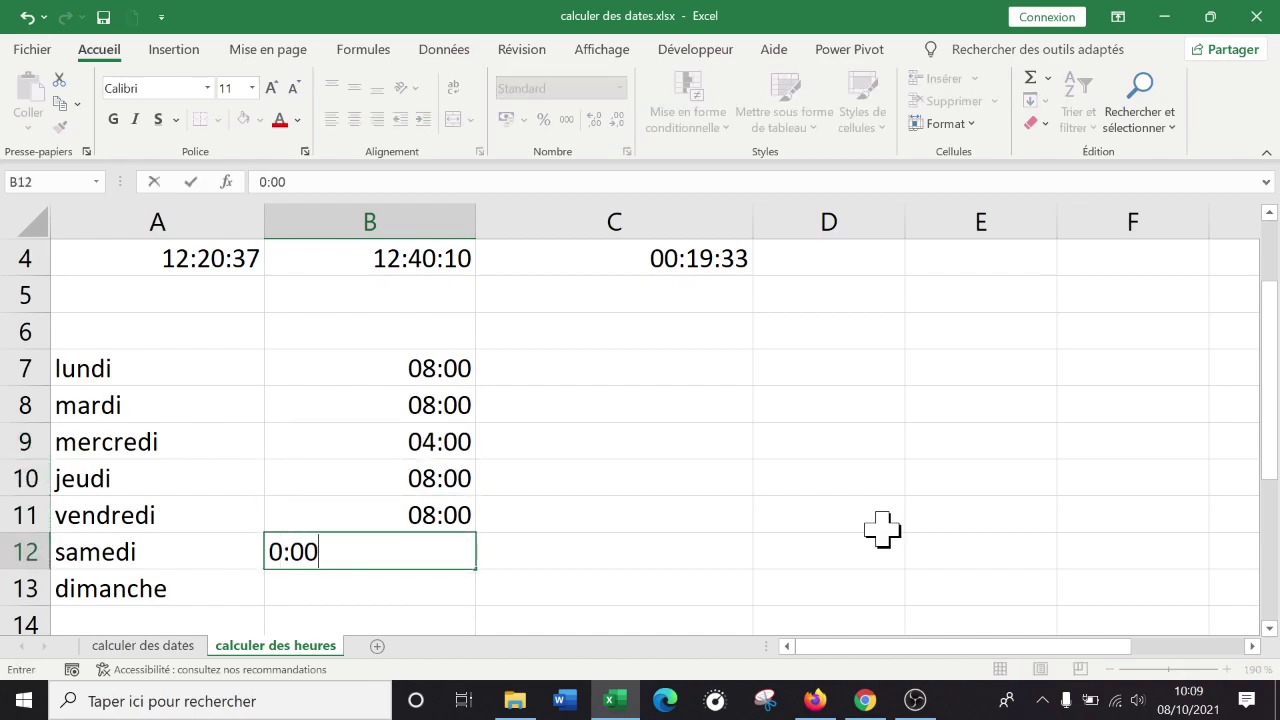
type(":00")
key("Return")
type("00:")
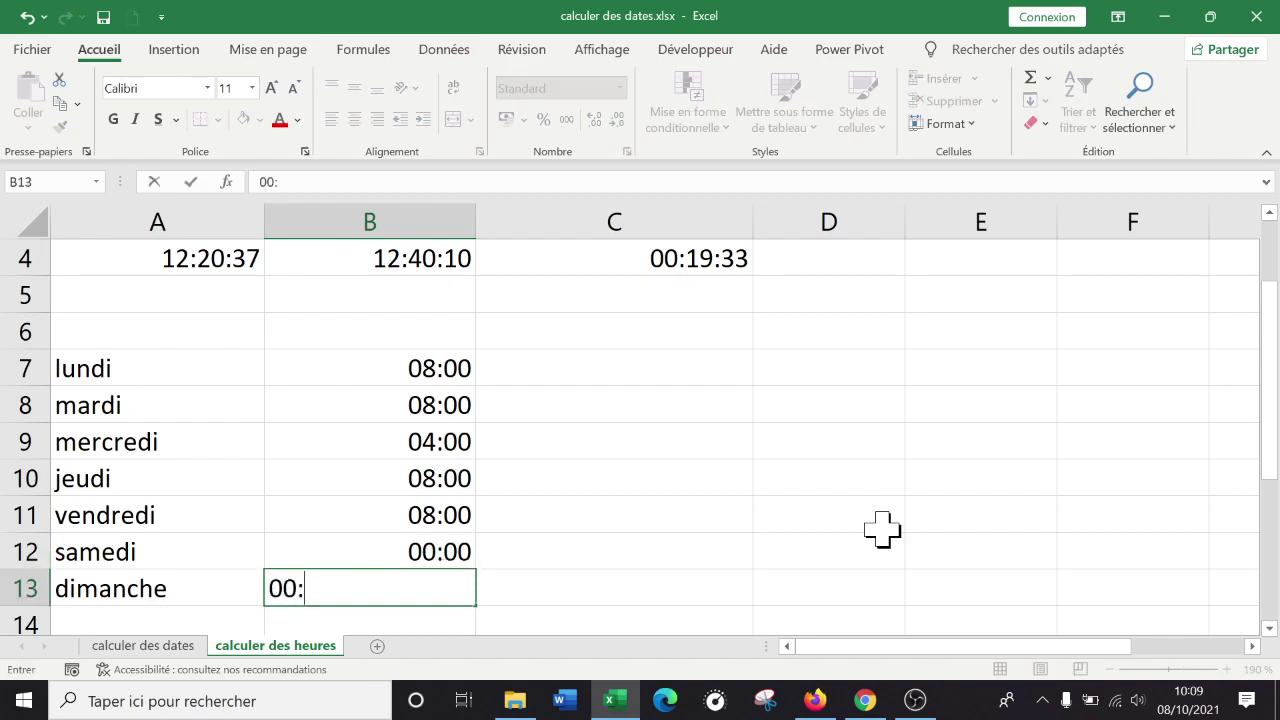
key("Return")
Step: Label cell A14 below the weekdays as total
key("Left")
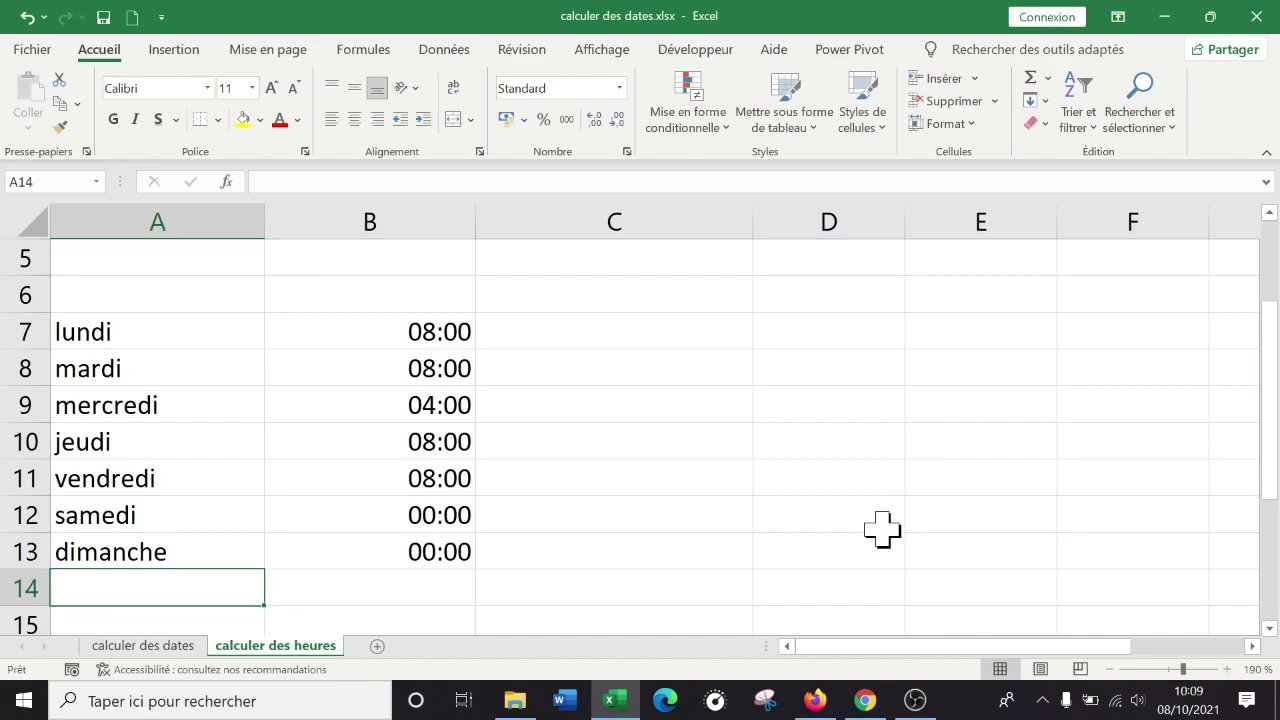
key("Return")
key("Up")
type("t")
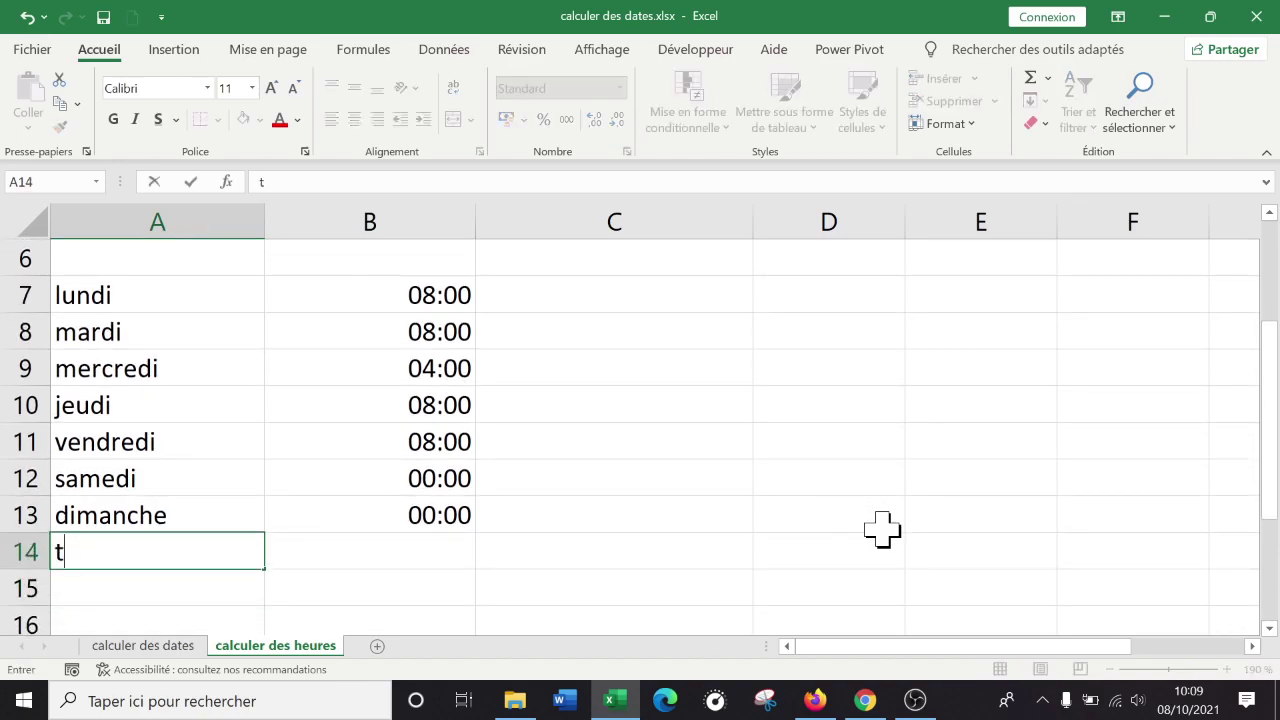
type("otalml")
key("Right")
key("Left")
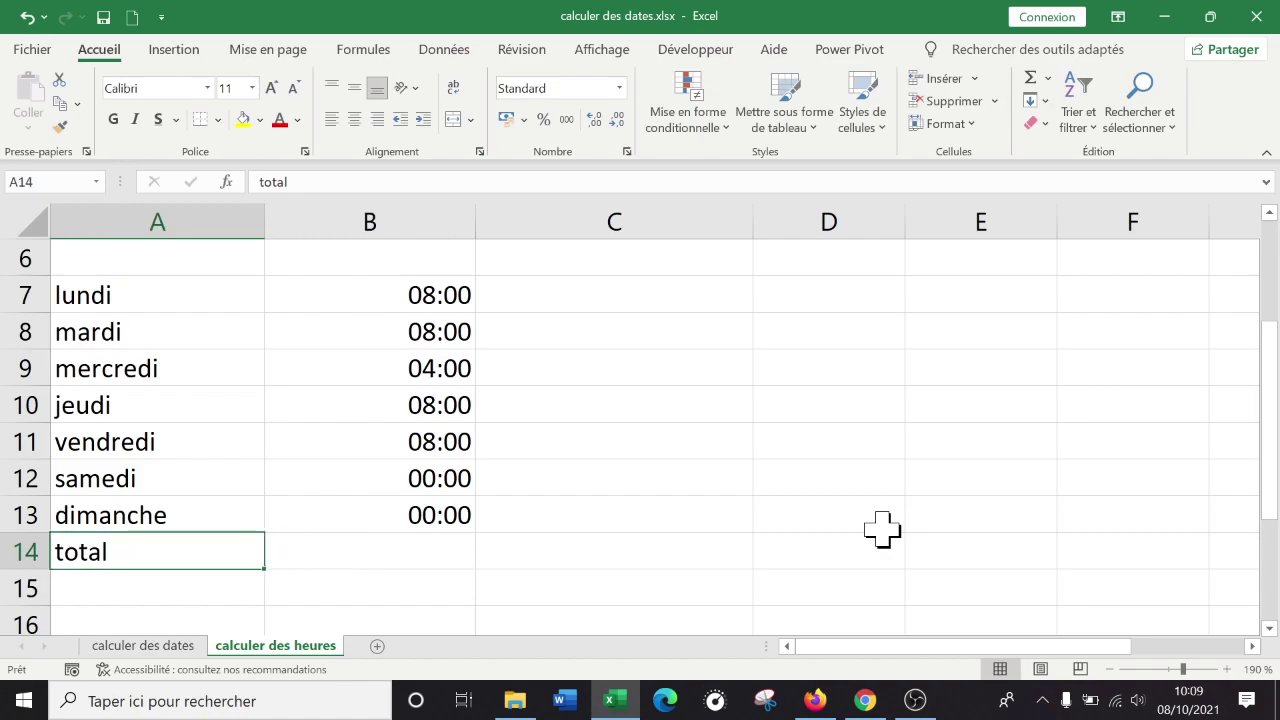
key("Right")
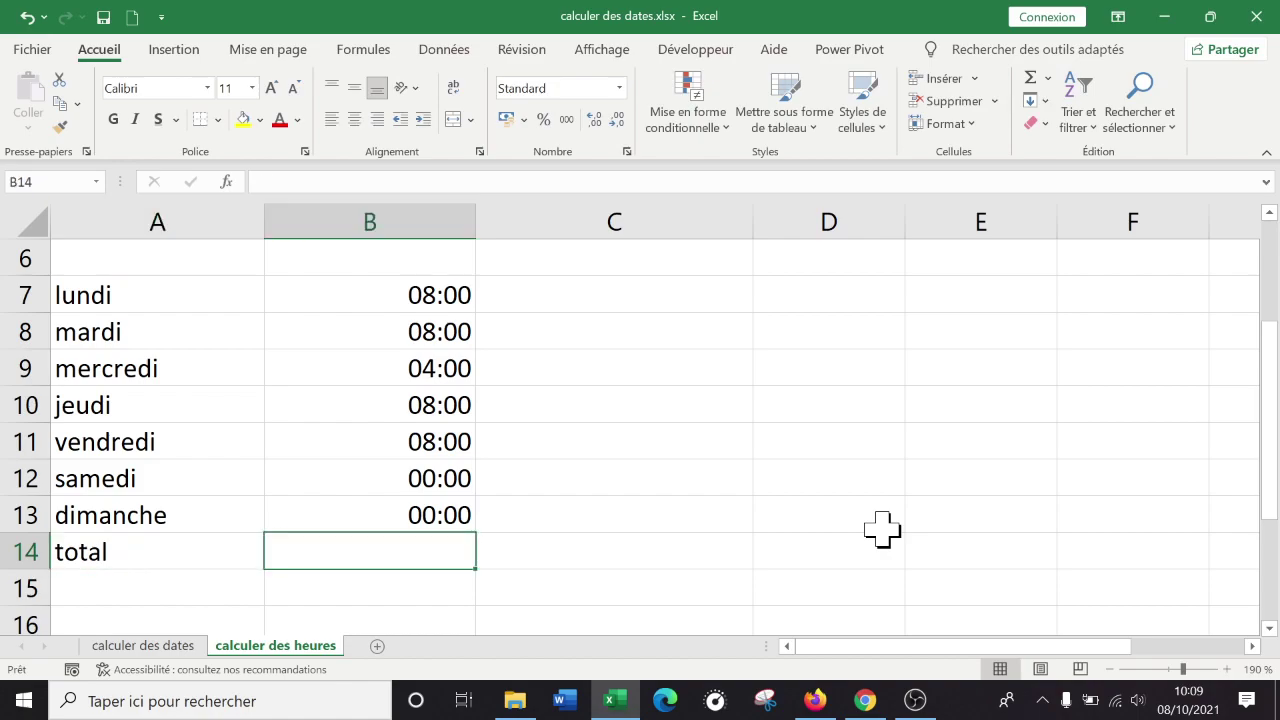
type("=")
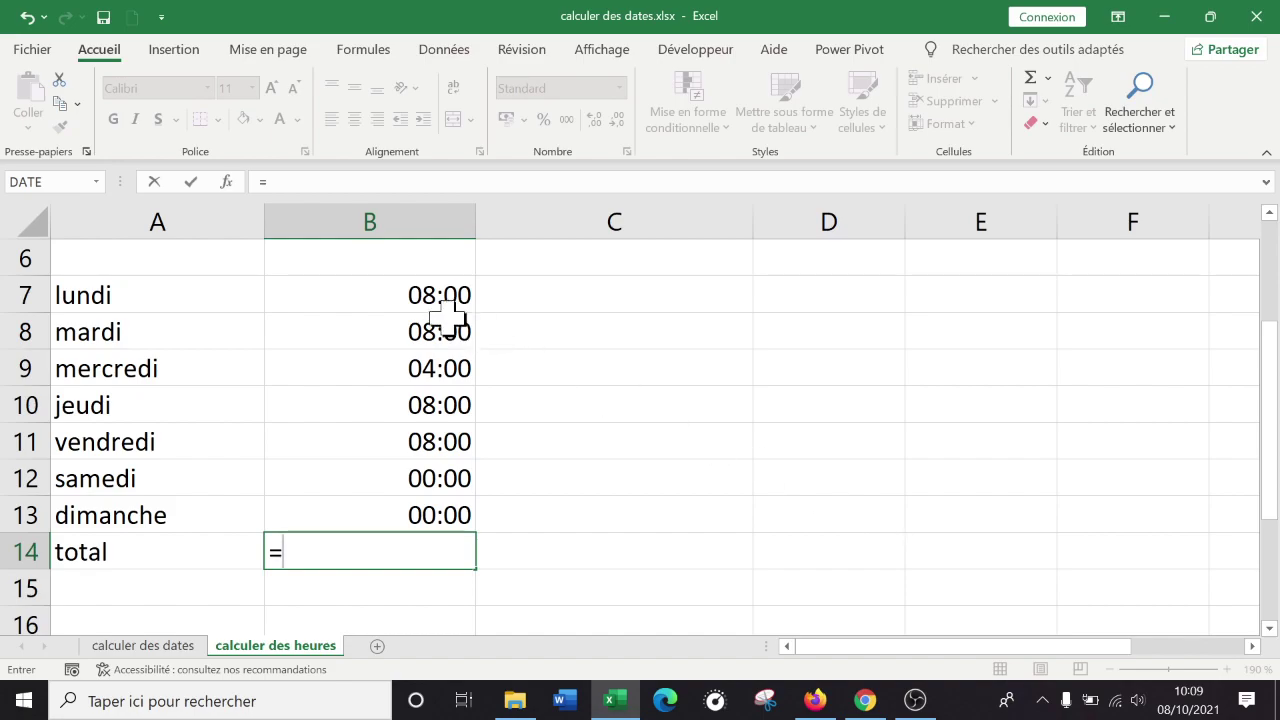
left_click(418, 293)
type("+")
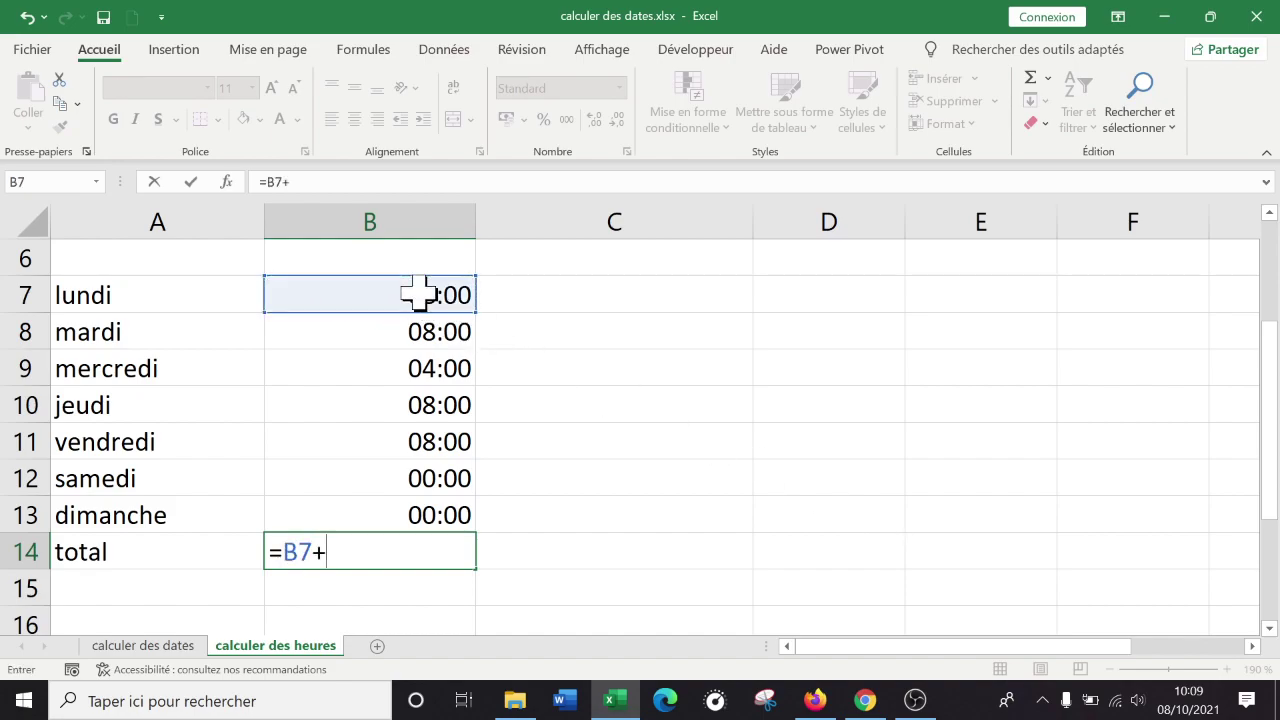
left_click(423, 336)
type("+")
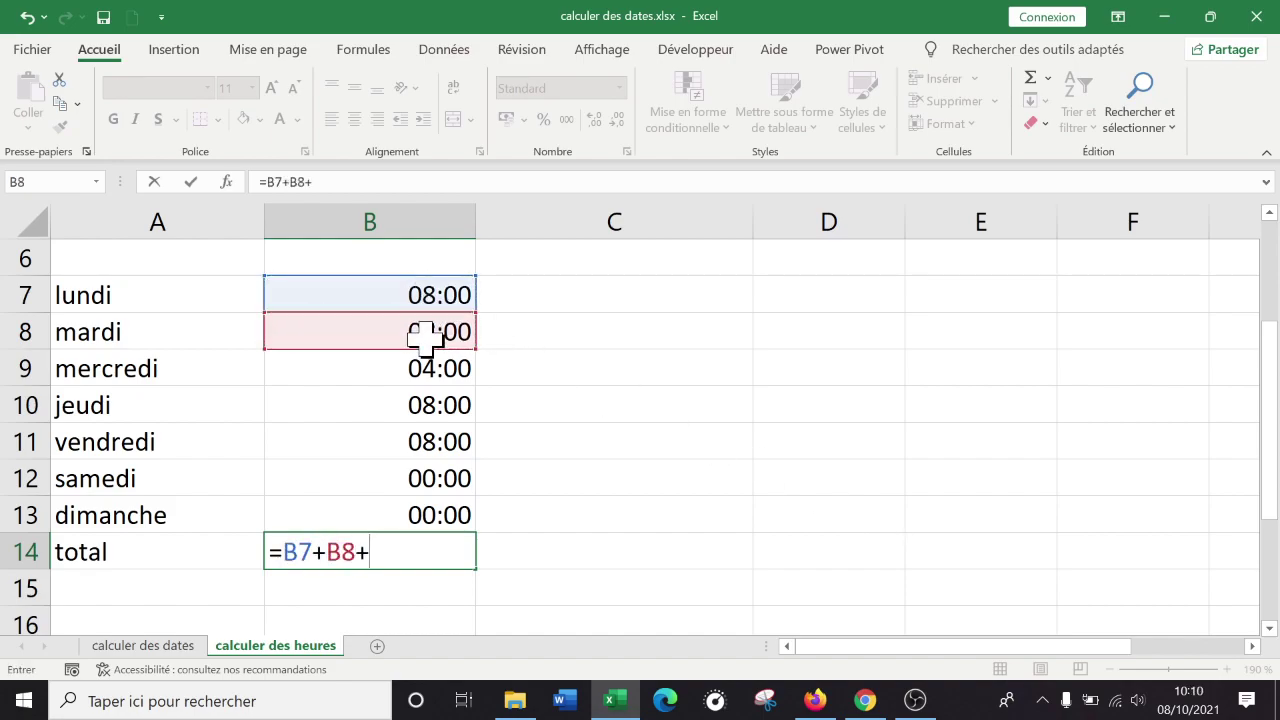
left_click(435, 370)
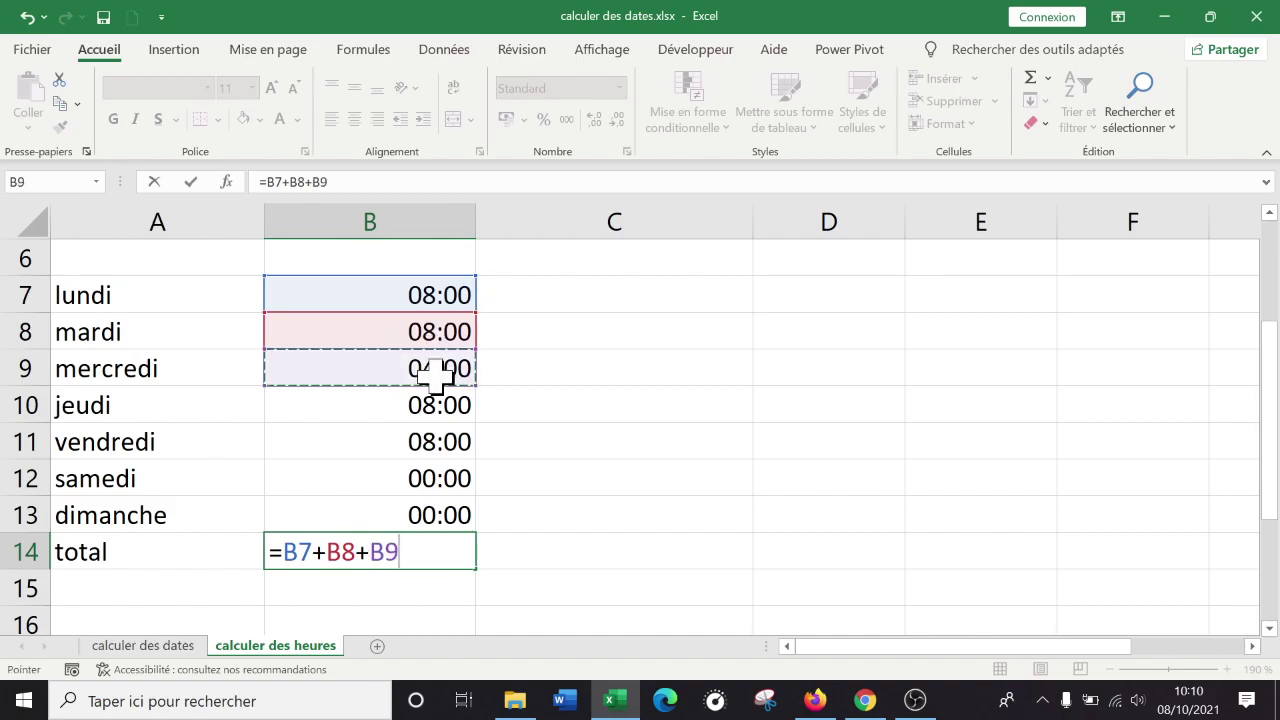
key("Escape")
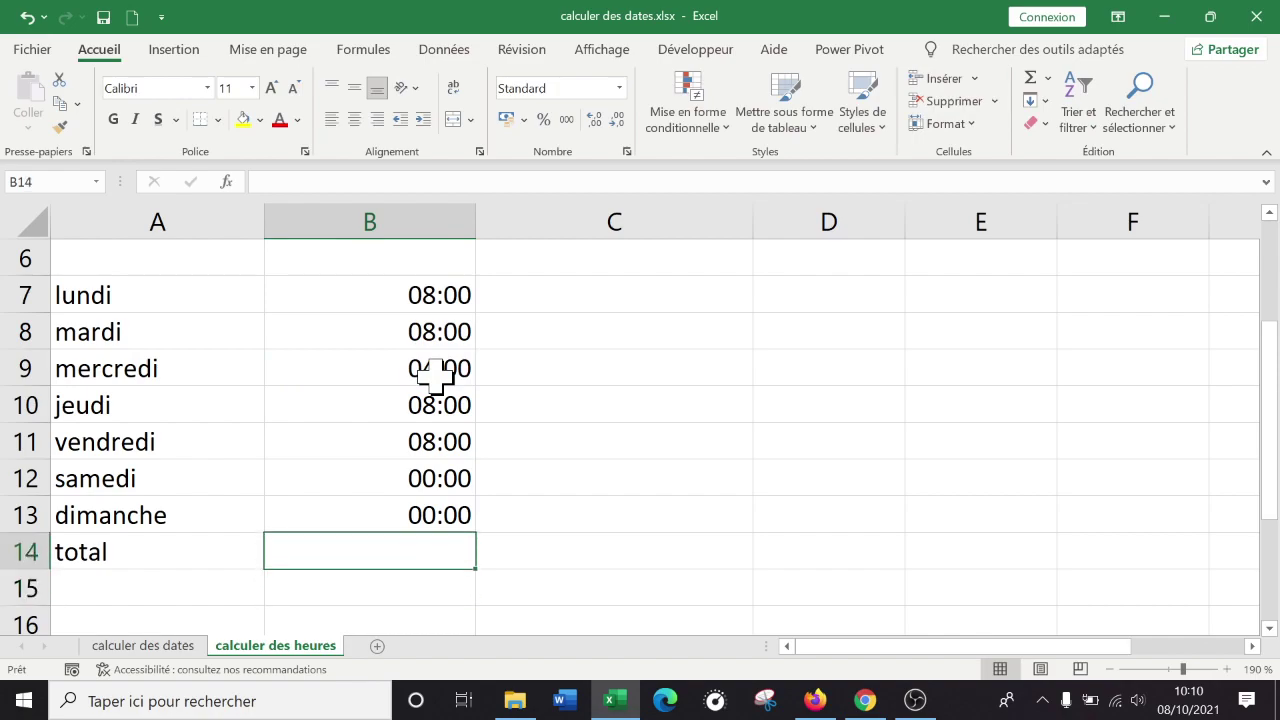
Step: Total the daily durations in cell B14 with the formula =SOMME(B7:B13)
type("=")
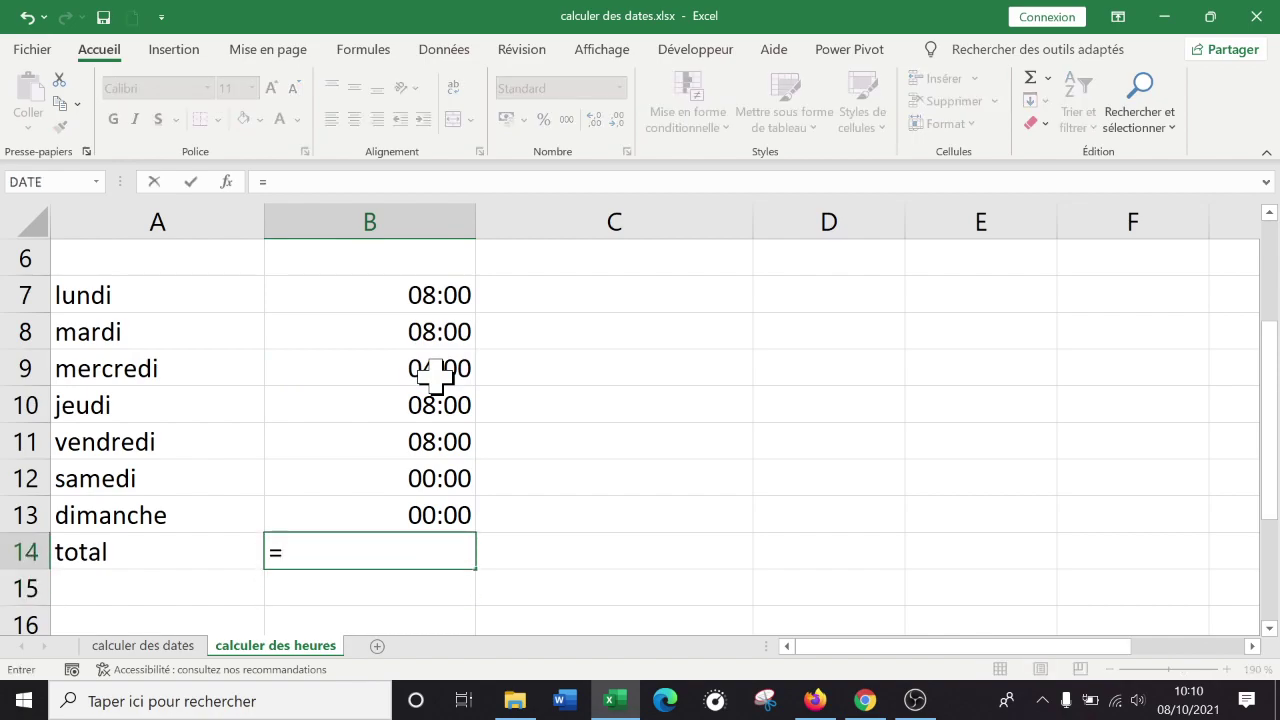
type("somme(")
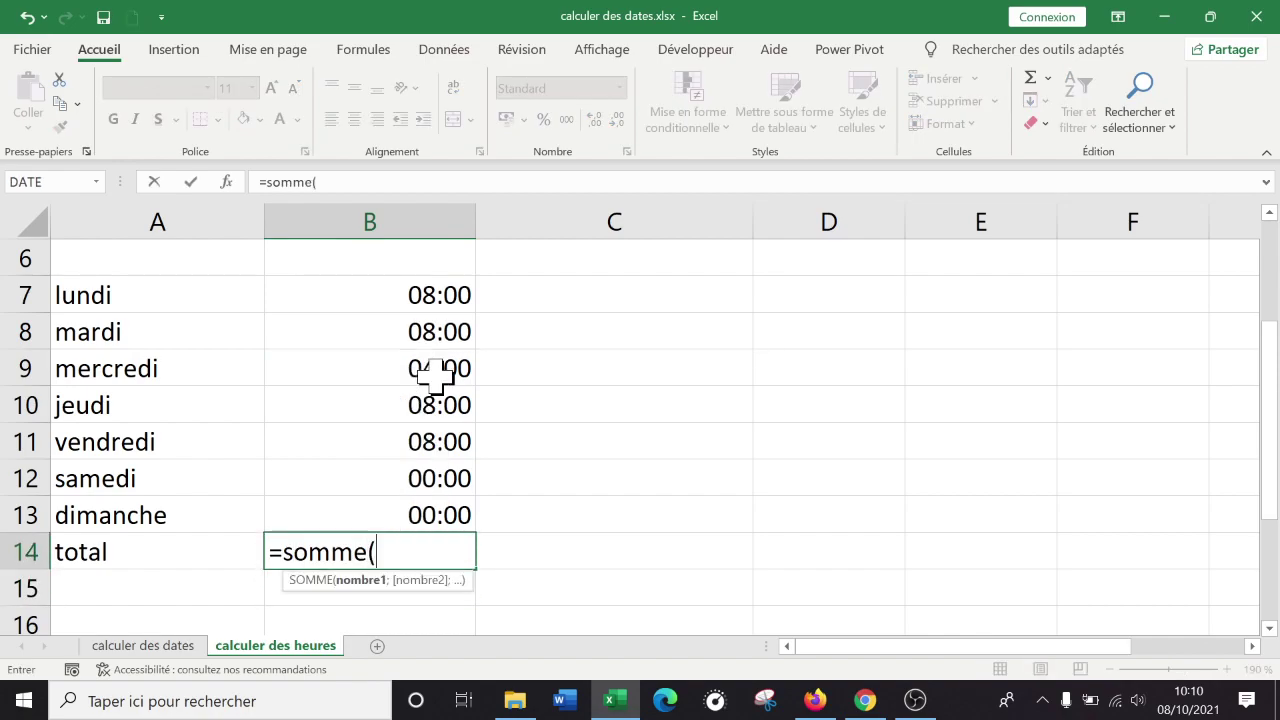
left_click_drag(403, 288, 380, 517)
left_click_drag(377, 283, 366, 520)
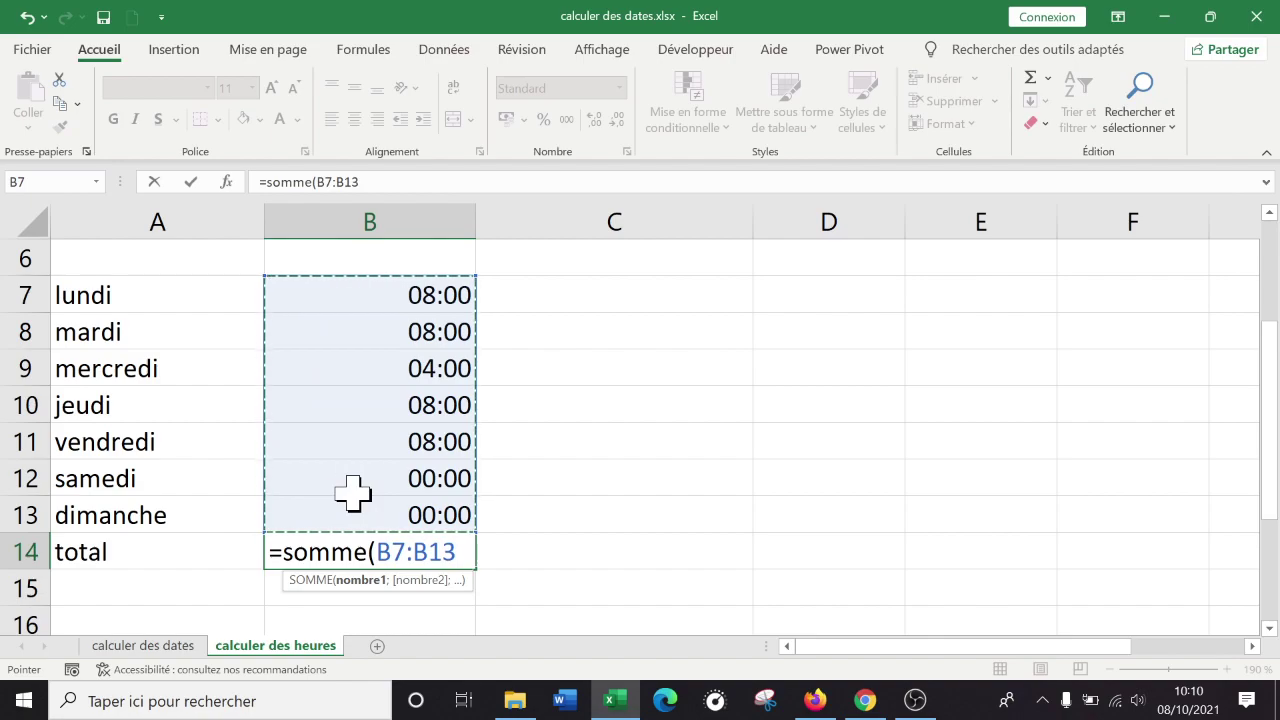
type(")")
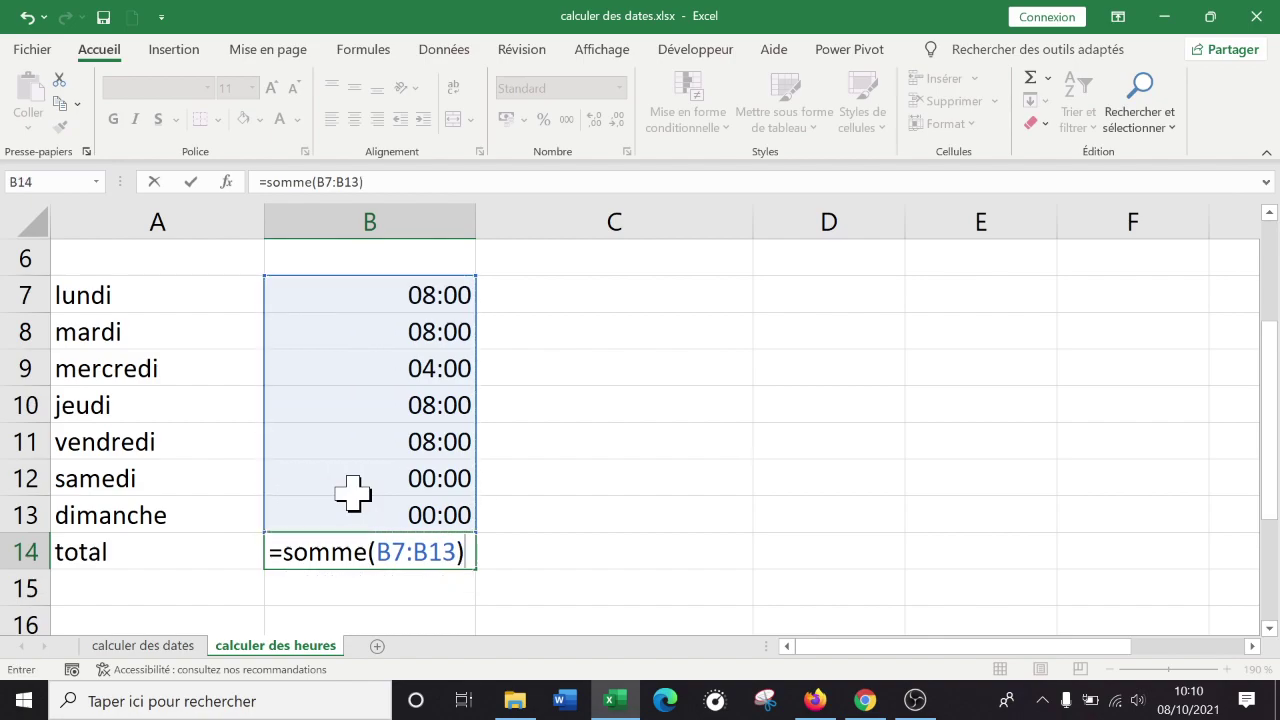
key("Return")
key("Up")
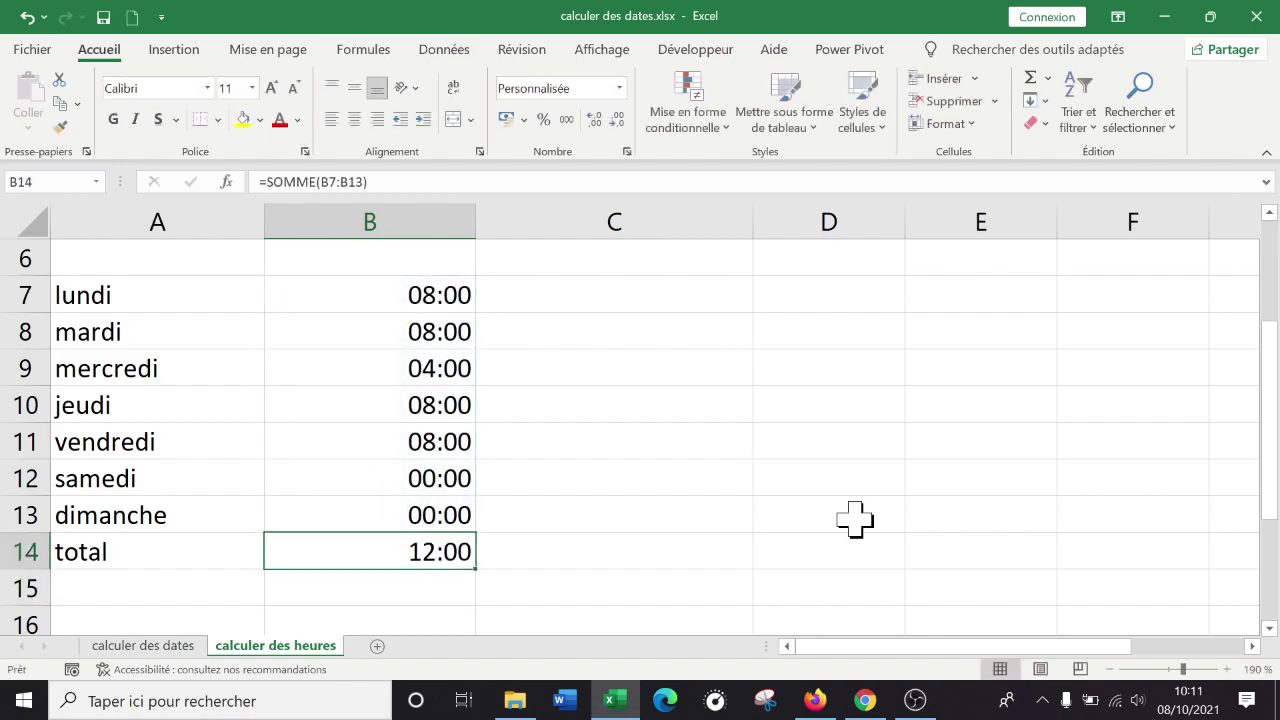
Step: Fill the total row cells A14:B14 with grey
left_click_drag(125, 555, 336, 551)
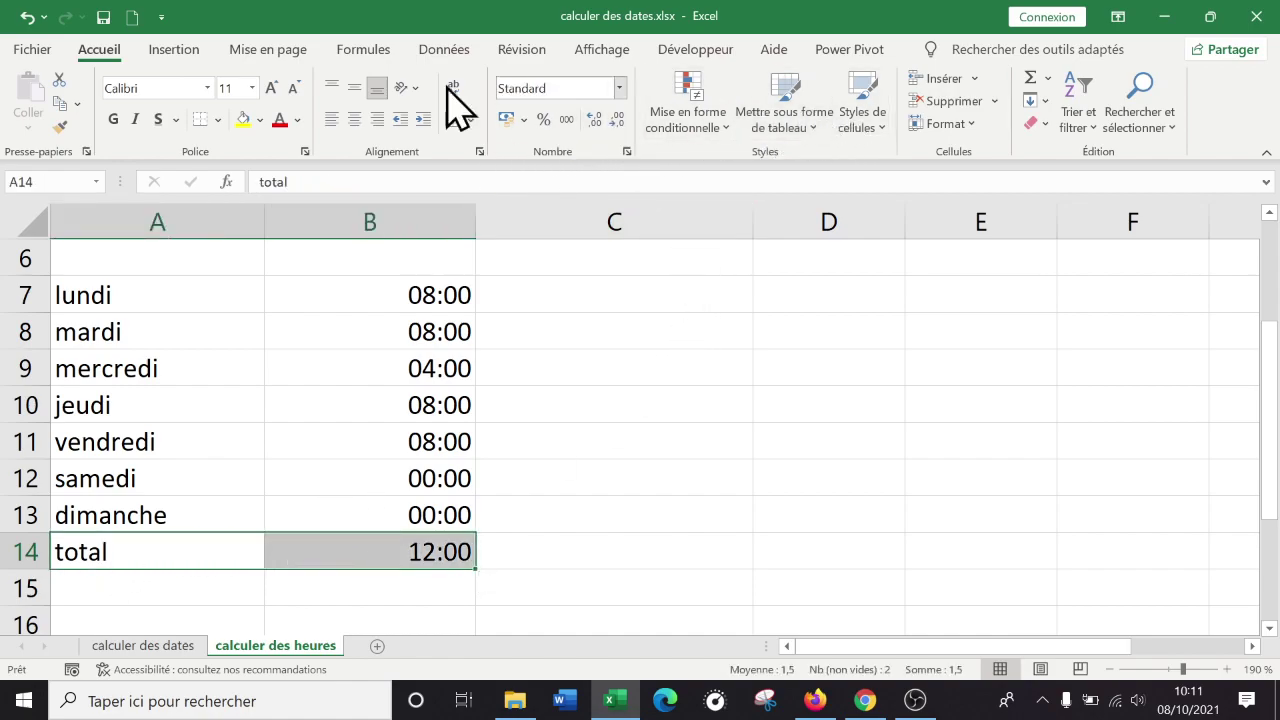
left_click(259, 120)
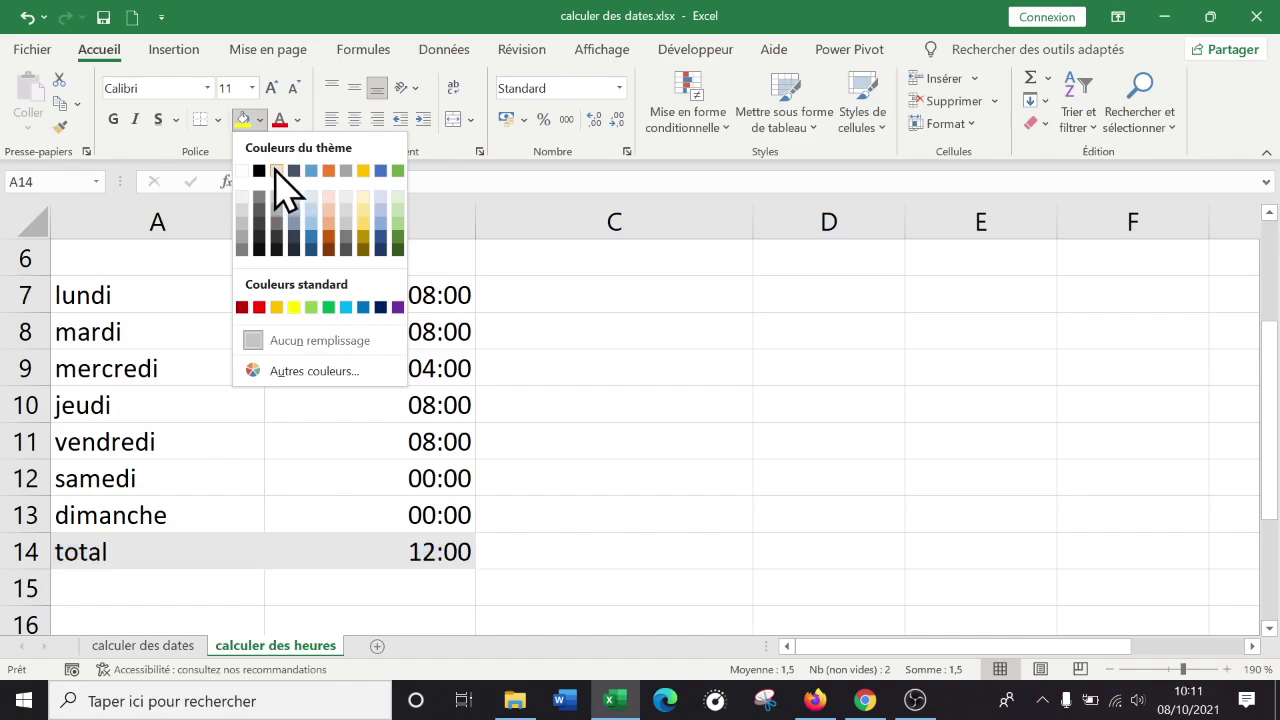
left_click(245, 222)
left_click(551, 360)
Step: Check the working-day durations in B7:B11 against the sum formula in cell B14
left_click(457, 293)
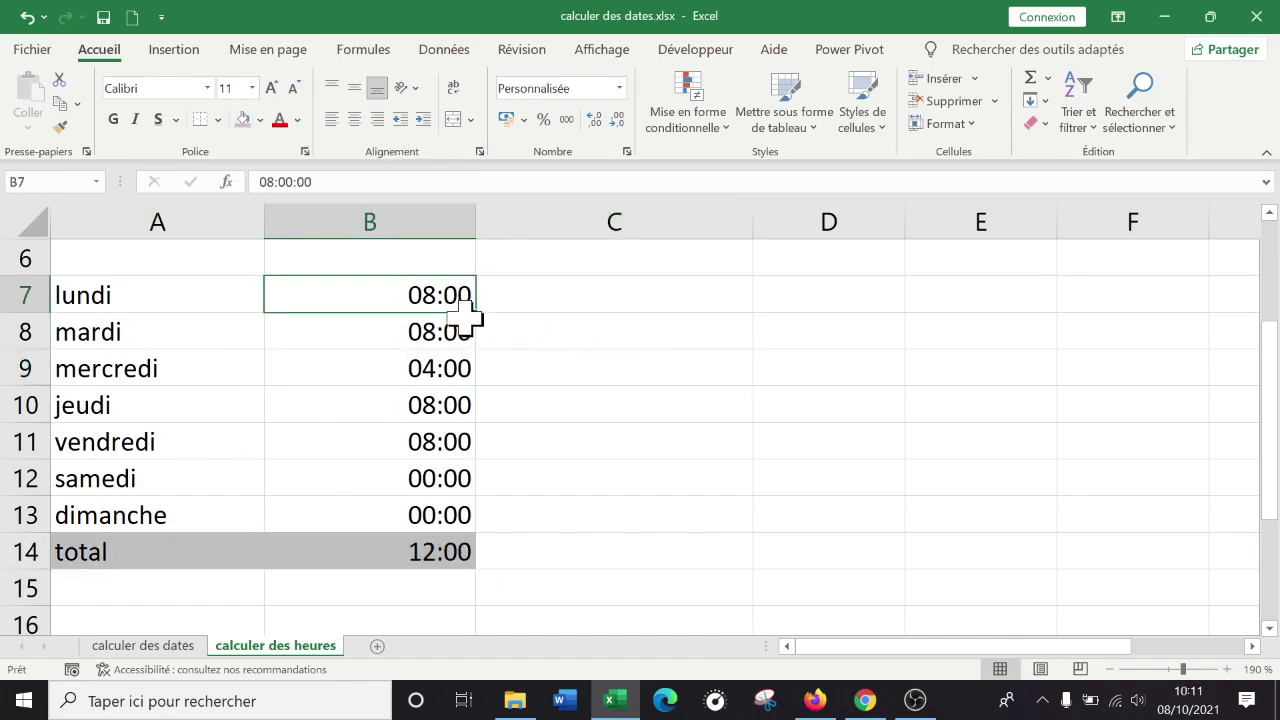
left_click(457, 331)
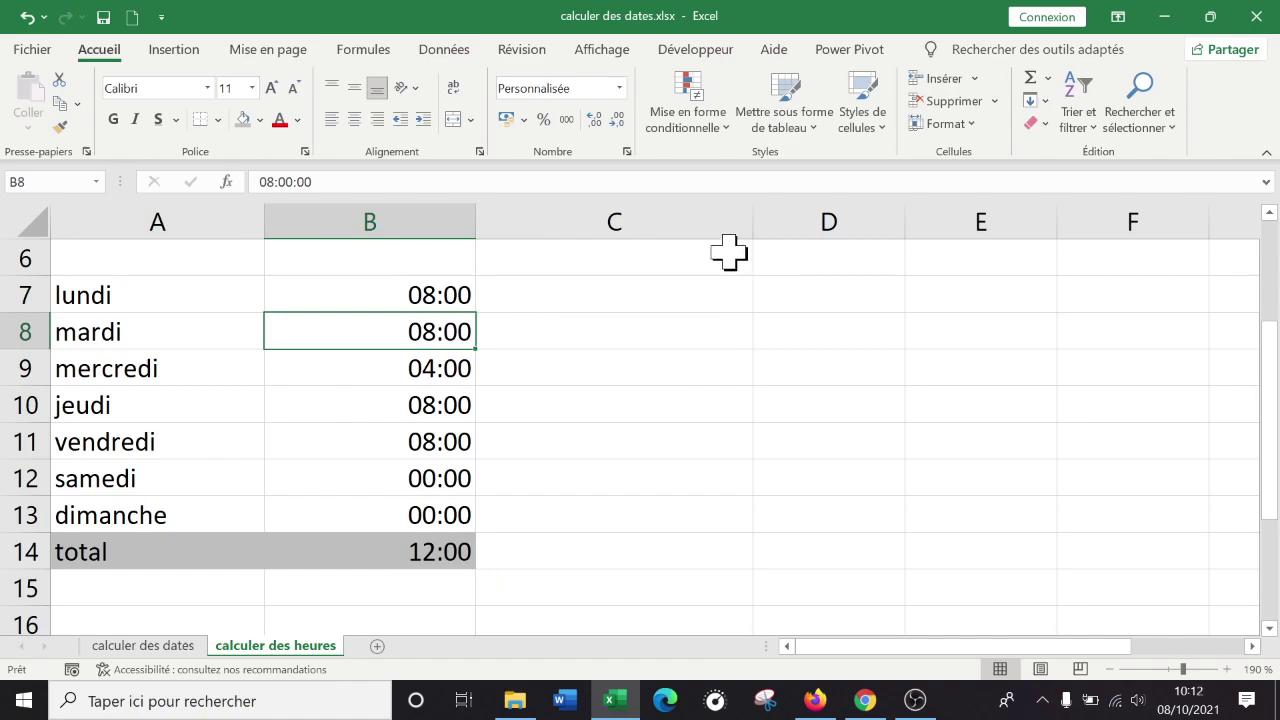
left_click(447, 417)
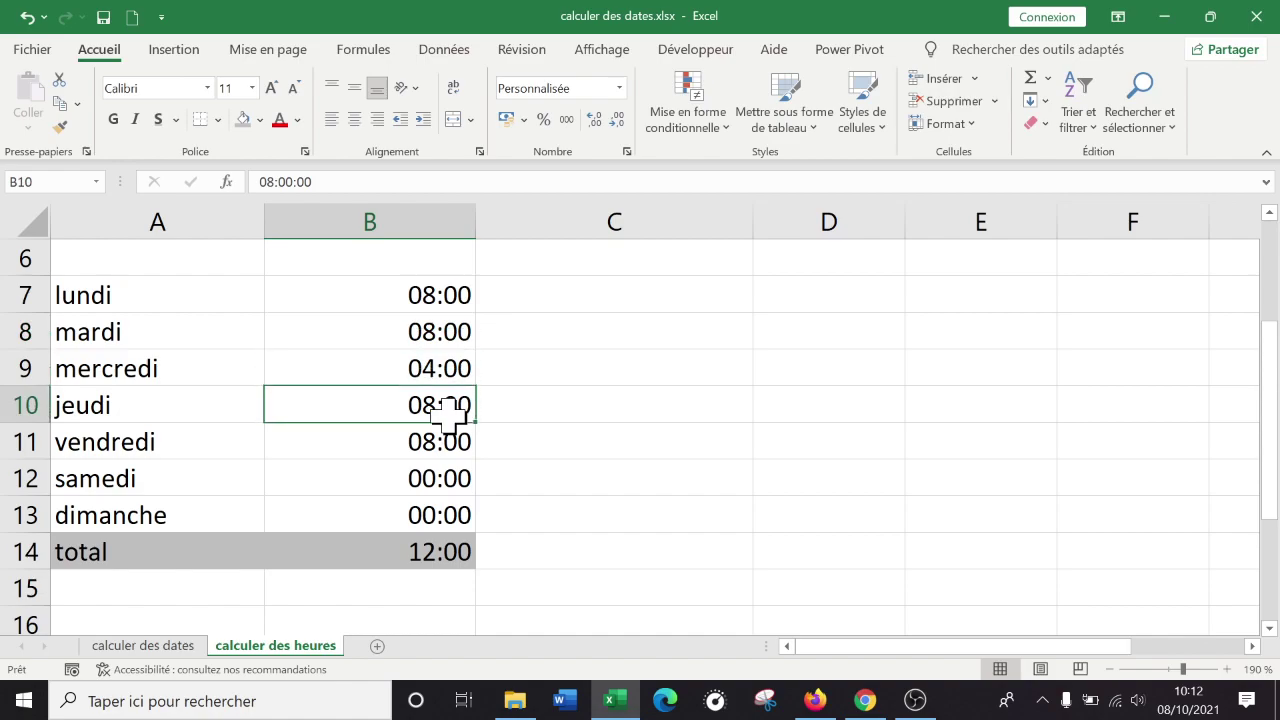
left_click(437, 443)
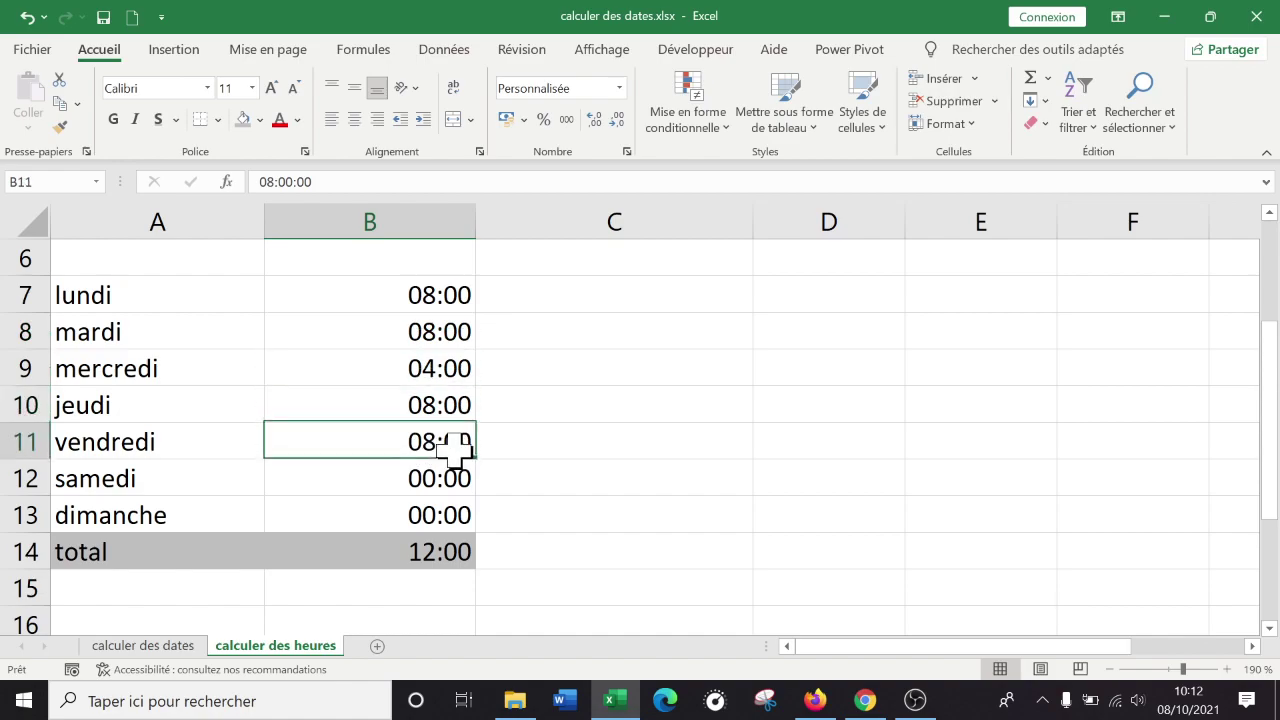
left_click(440, 368)
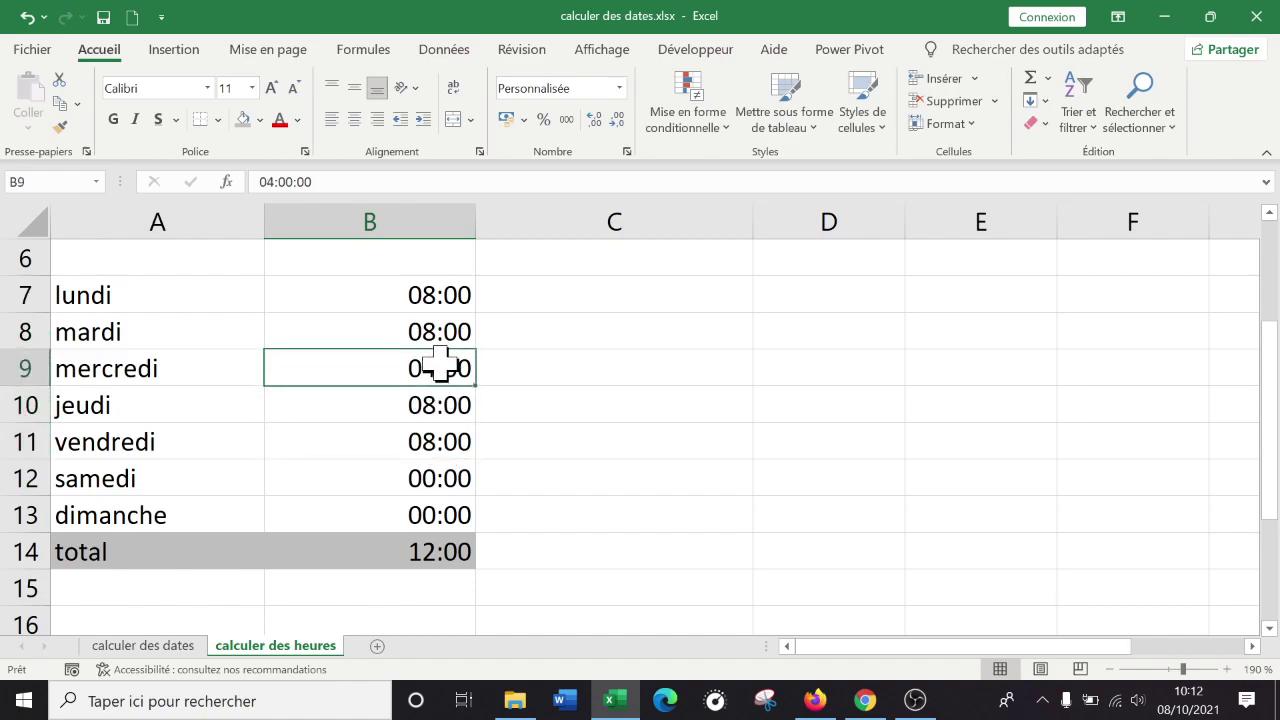
left_click(430, 560)
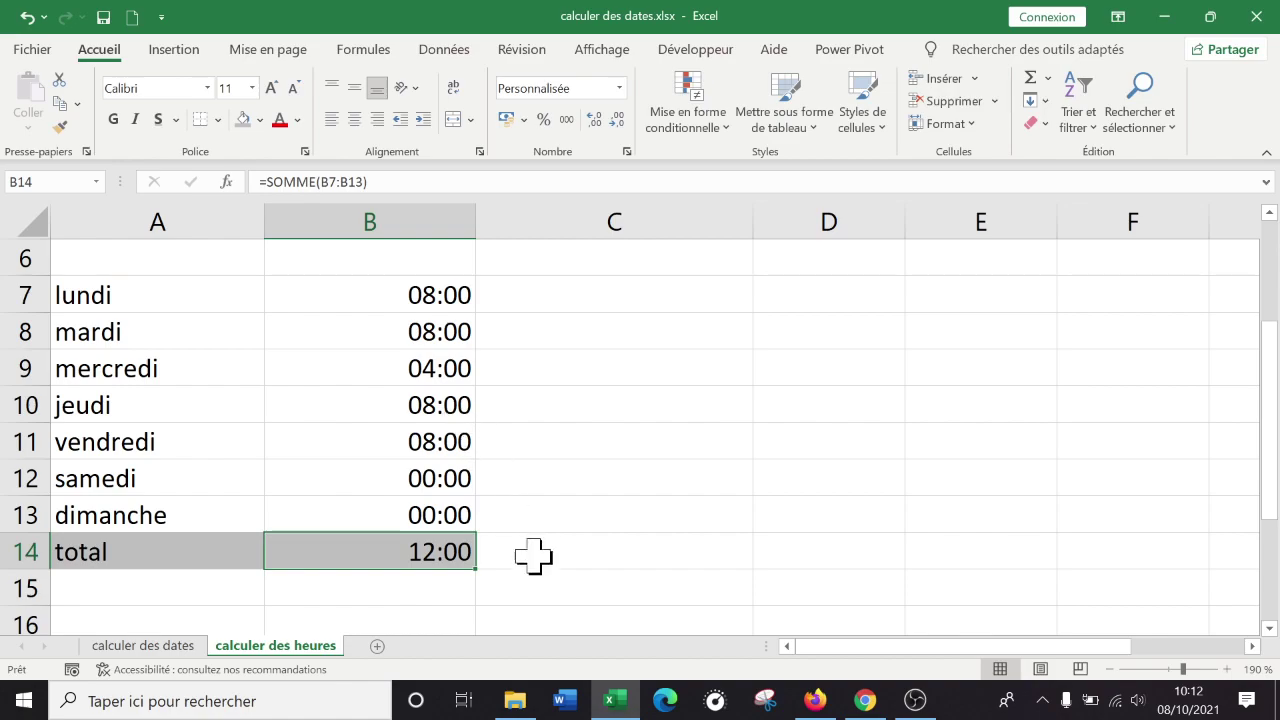
left_click(565, 597)
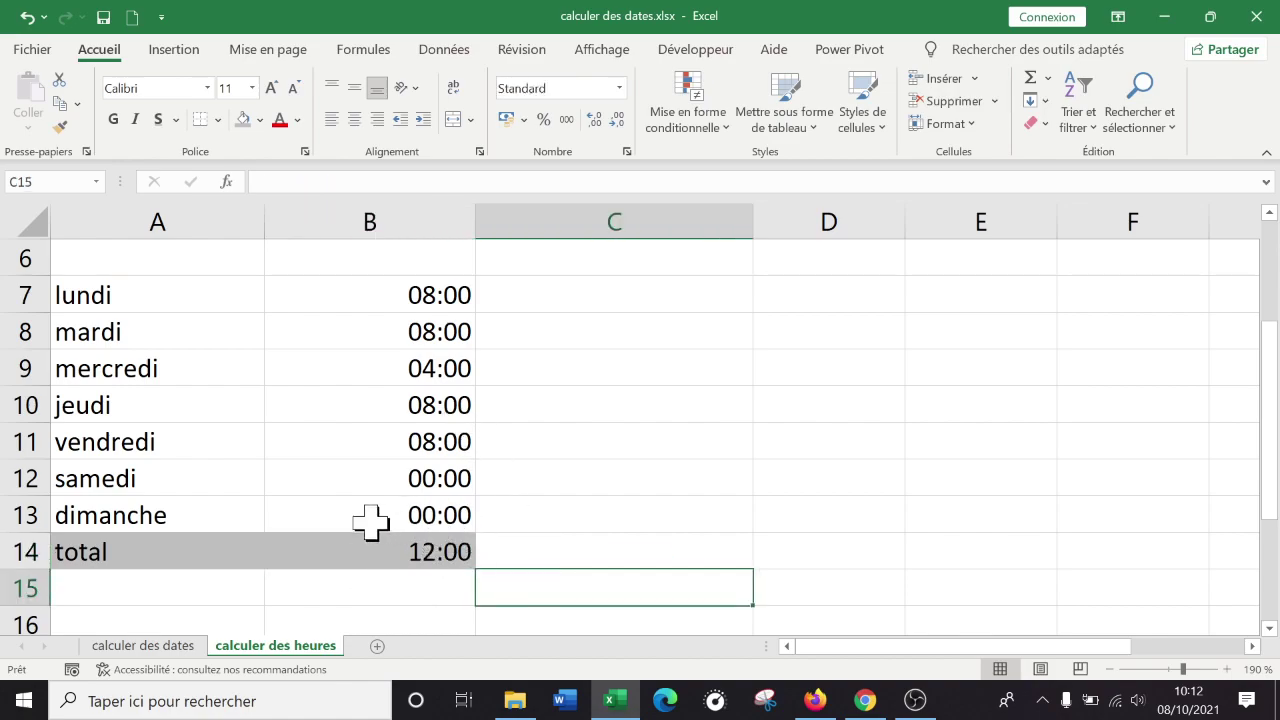
Step: Review the preset number formats available for the total in cell B14
left_click(378, 555)
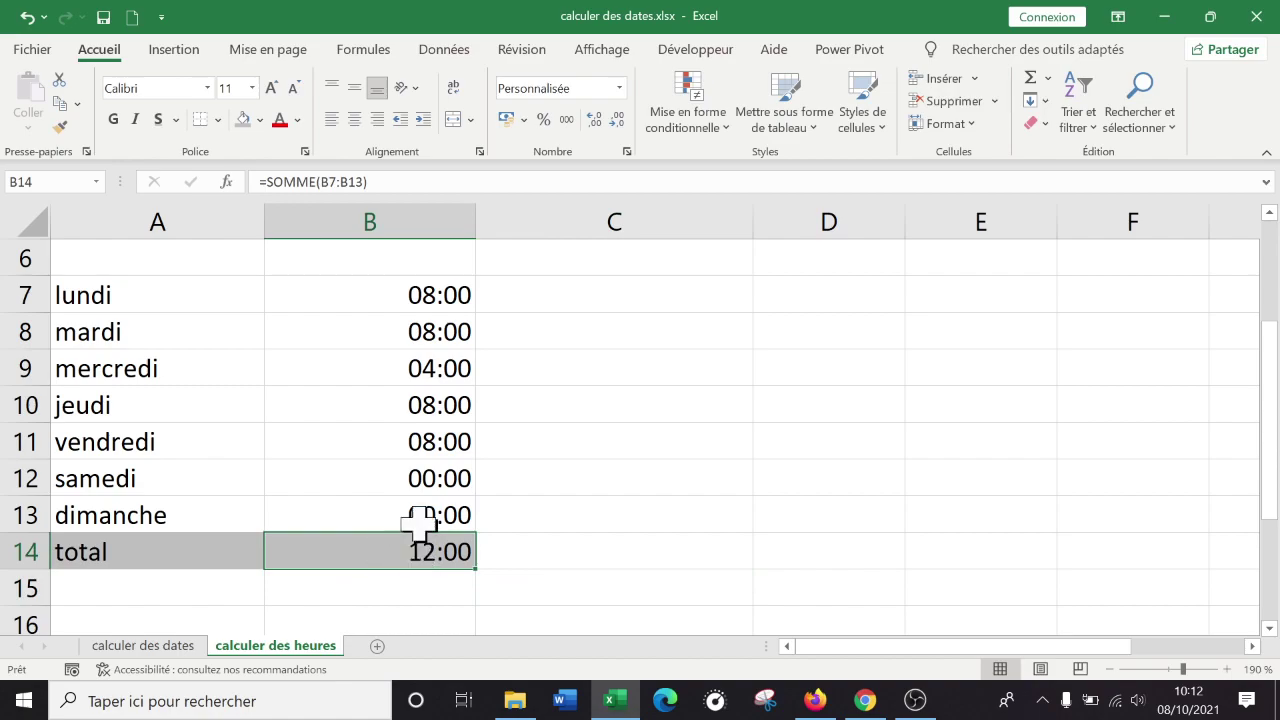
left_click(619, 88)
scroll(609, 300, "down", 2)
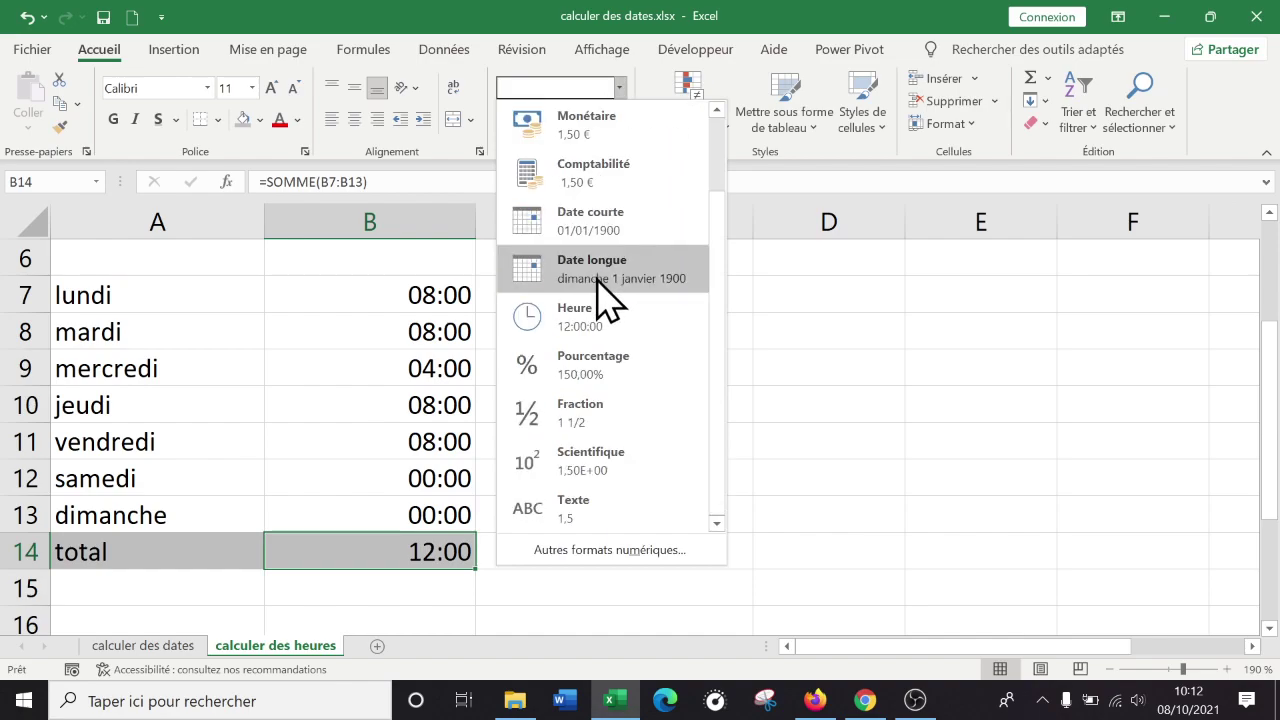
scroll(640, 465, "up", 2)
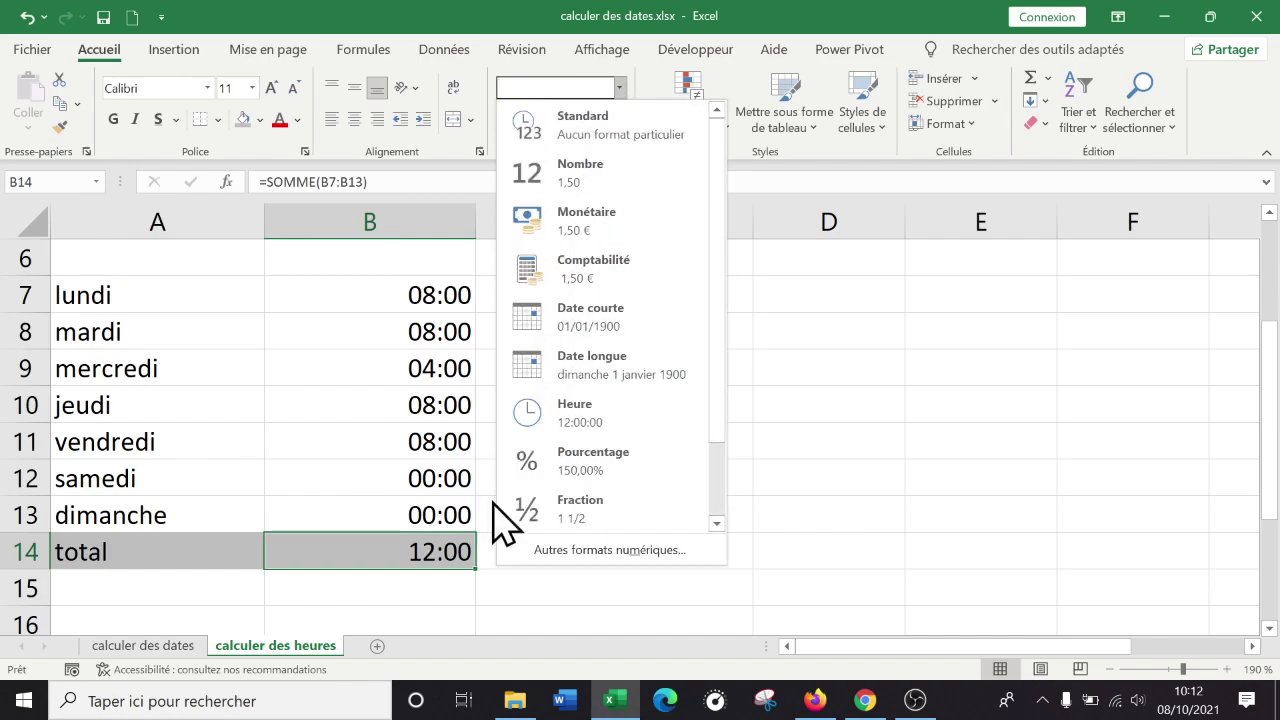
left_click_drag(714, 386, 714, 320)
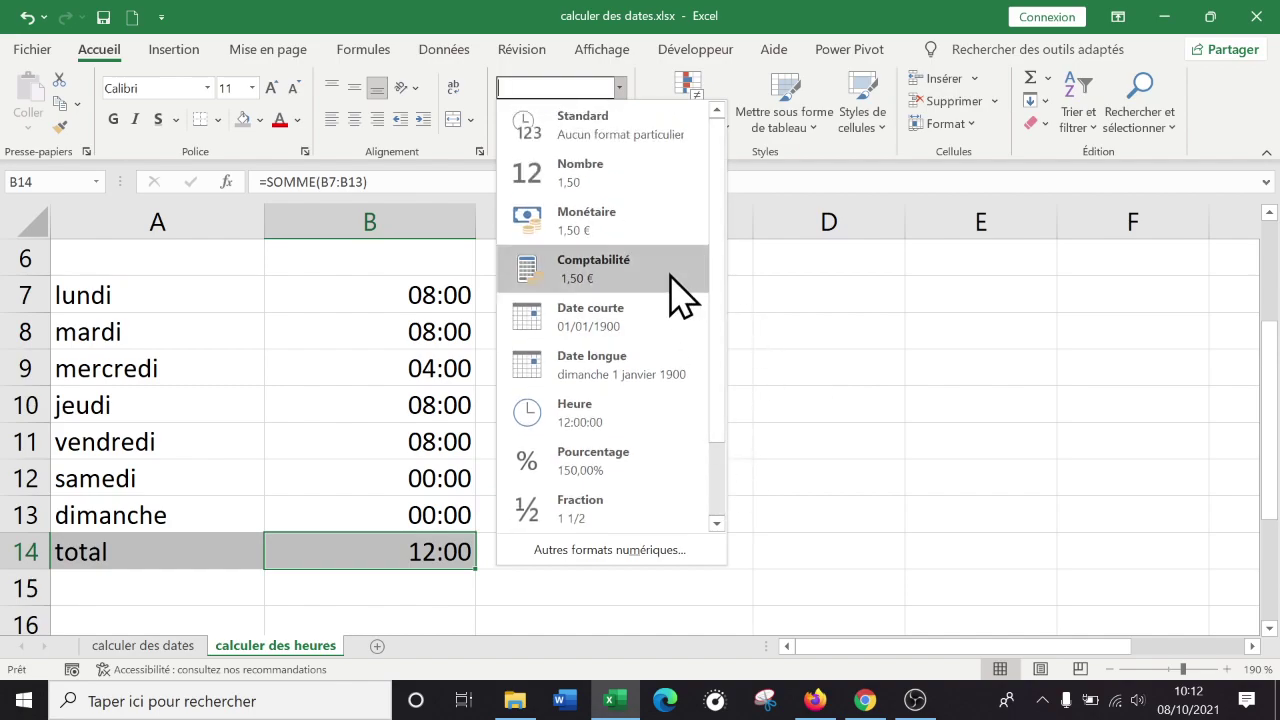
left_click(808, 415)
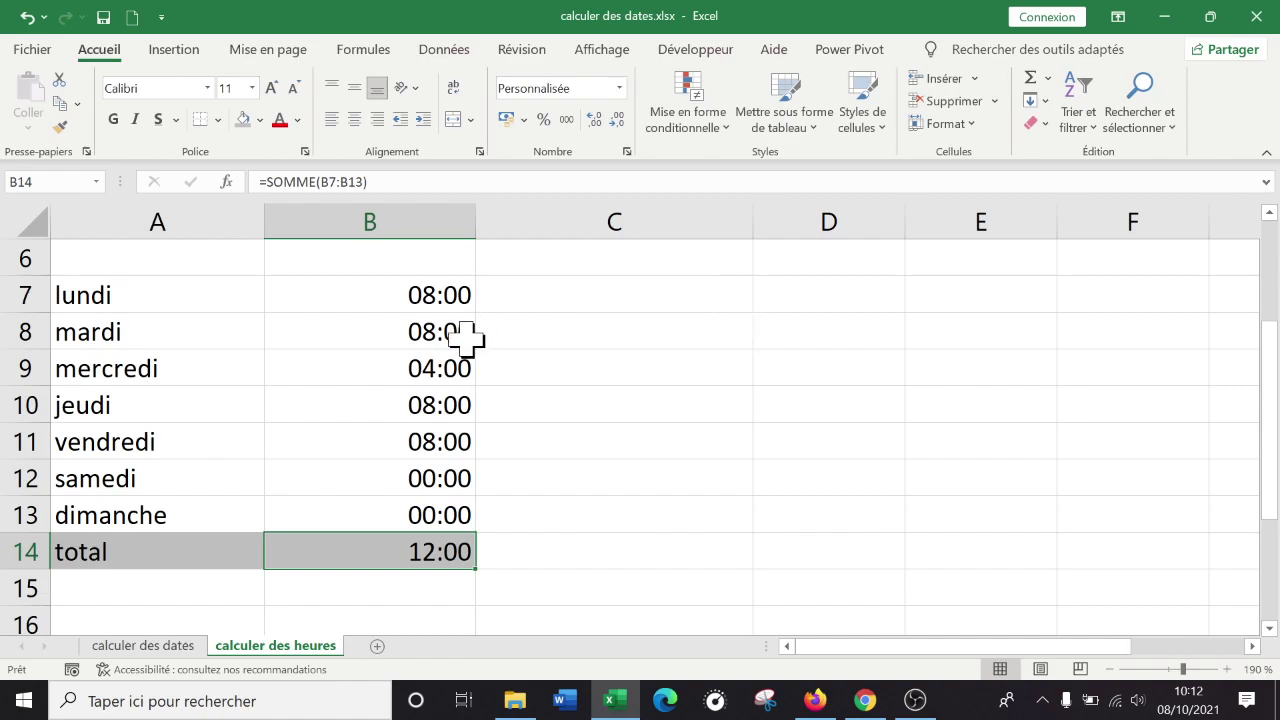
Step: Open the cell format settings for the total in B14 and choose the Heure number category
right_click(375, 550)
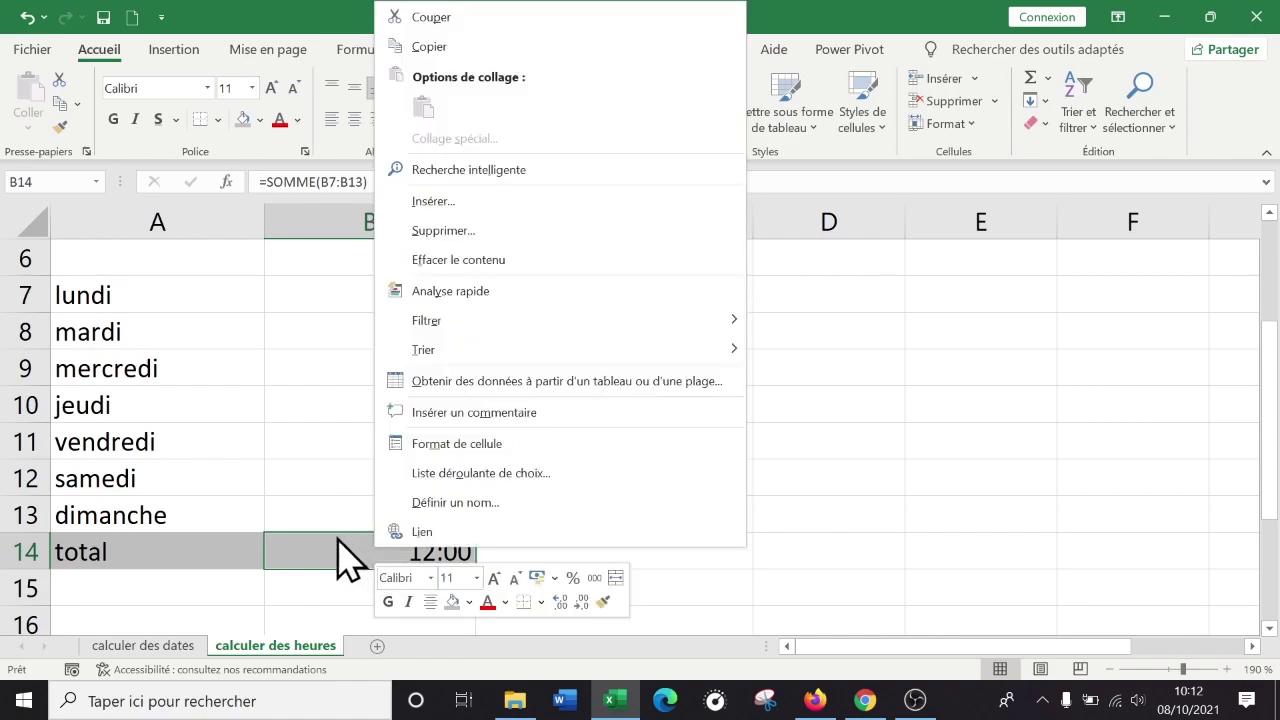
left_click(415, 448)
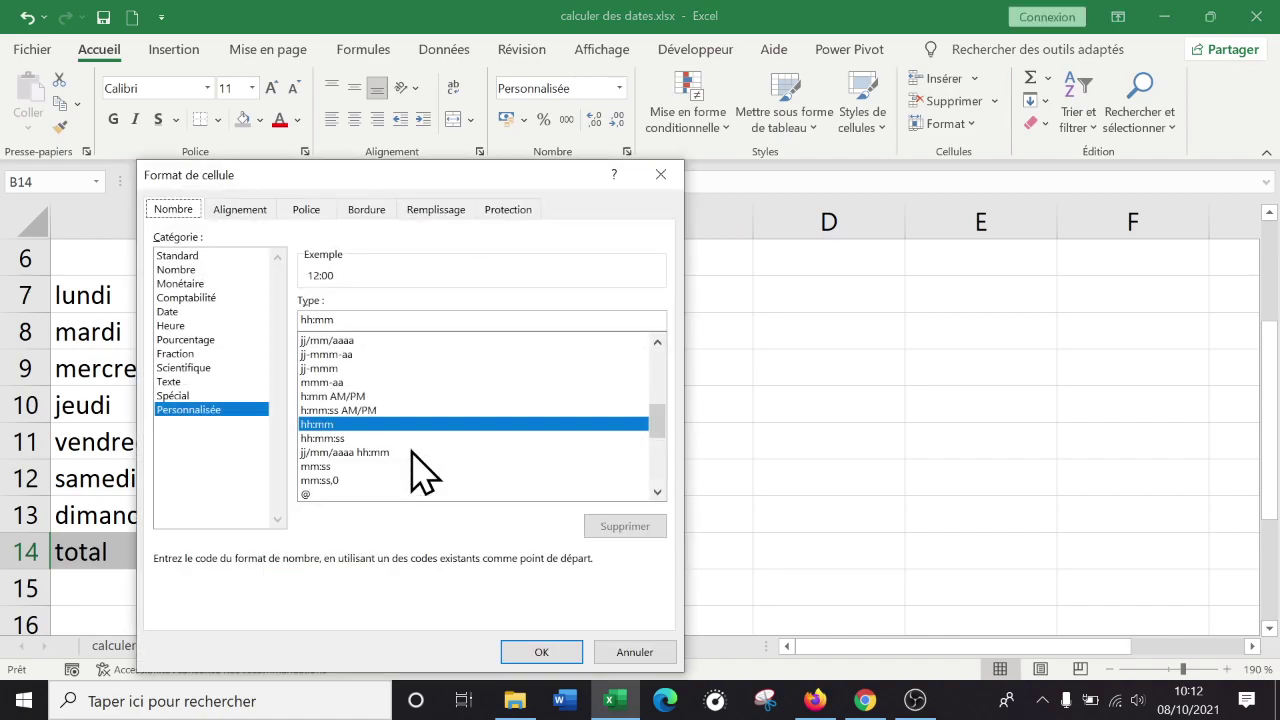
left_click_drag(412, 176, 818, 139)
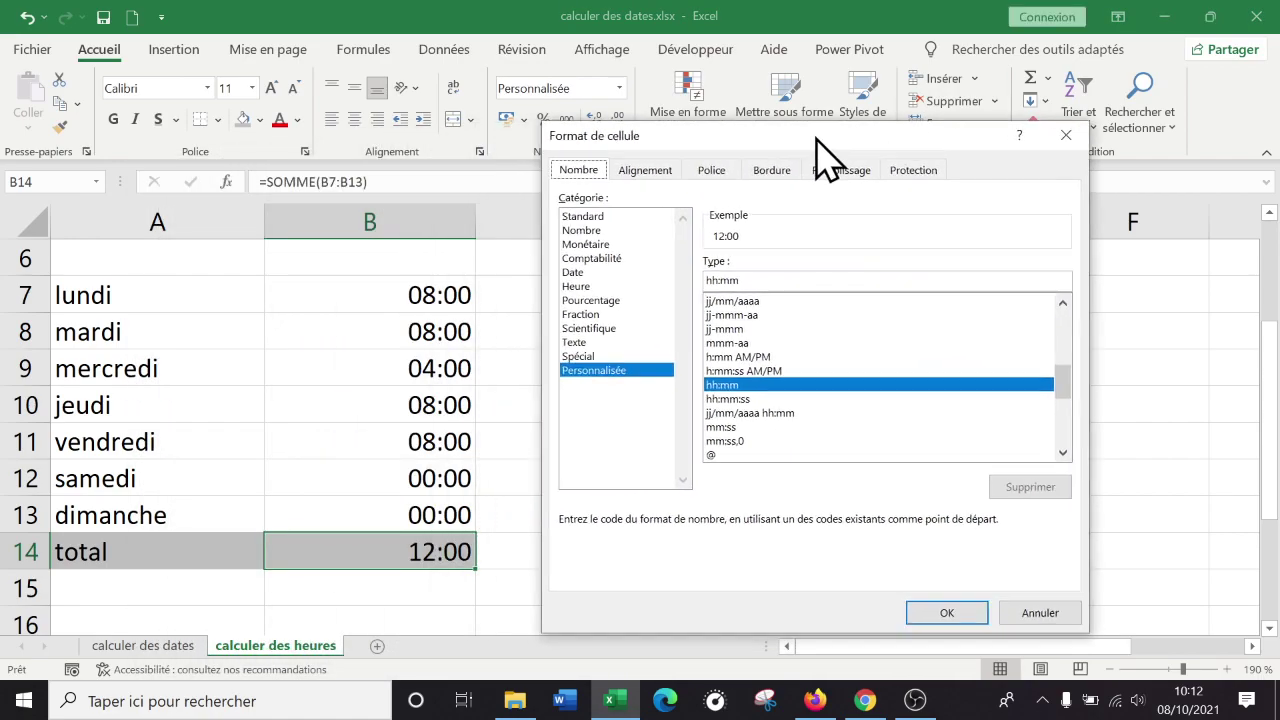
left_click(598, 231)
left_click(604, 258)
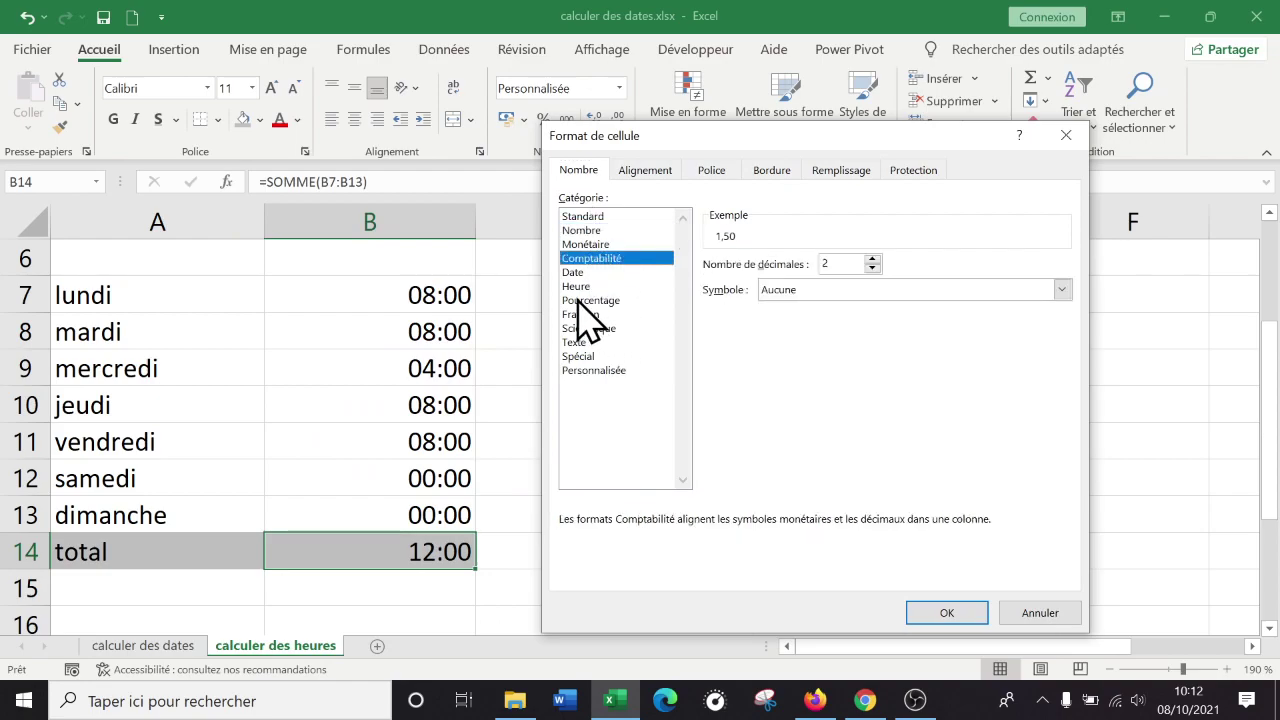
left_click(588, 287)
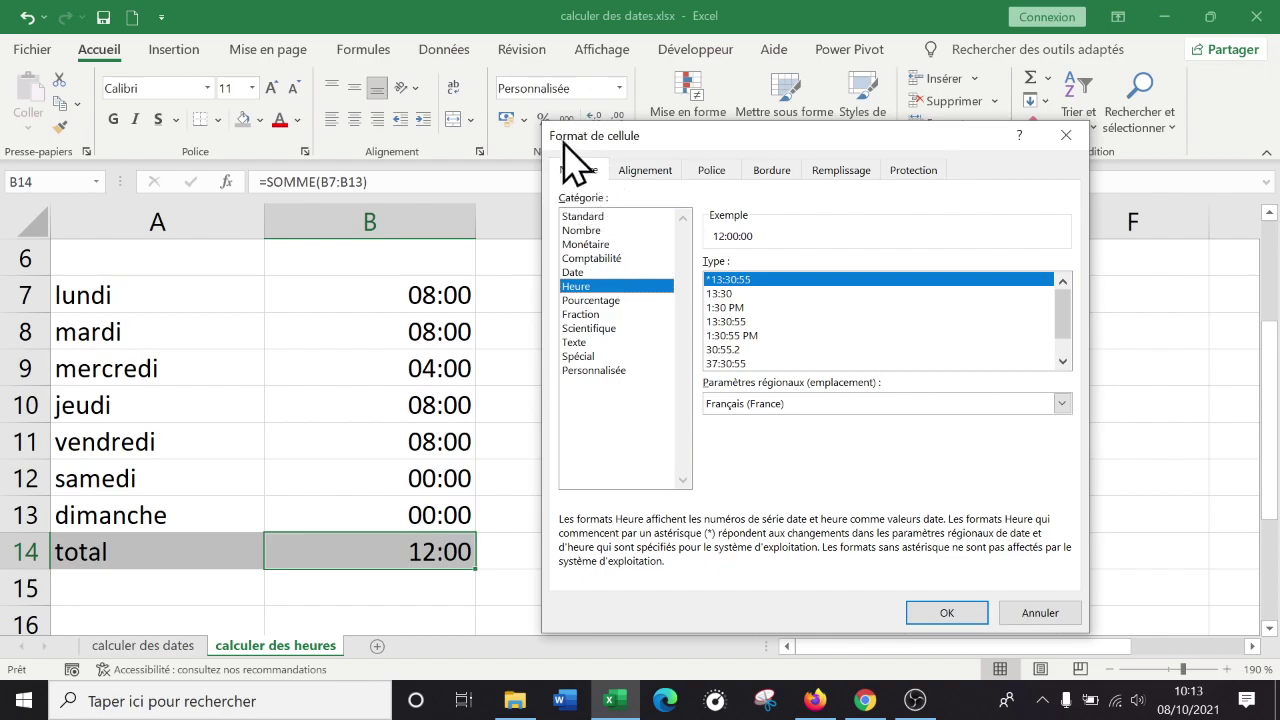
Step: Preview the Heure format types from *13:30:55 through 30:55.2 on the total in cell B14
left_click(722, 295)
left_click(730, 280)
left_click(724, 294)
left_click(733, 308)
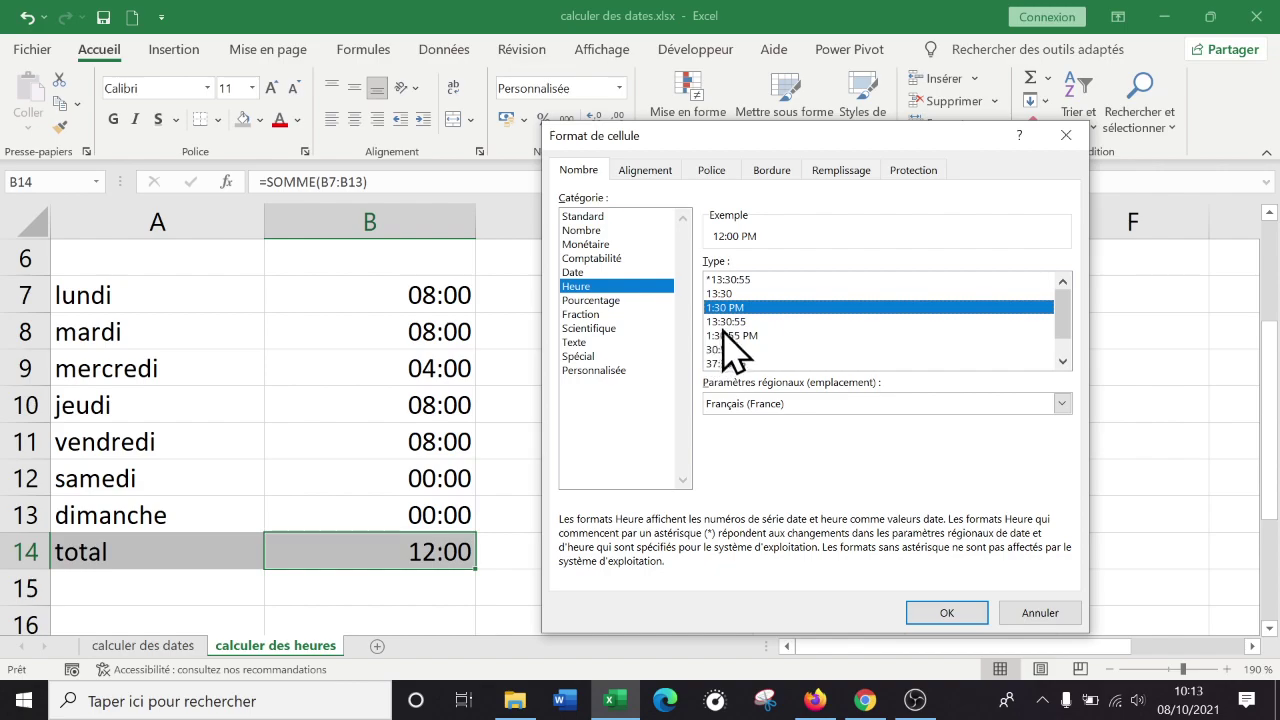
key("Down")
key("Down")
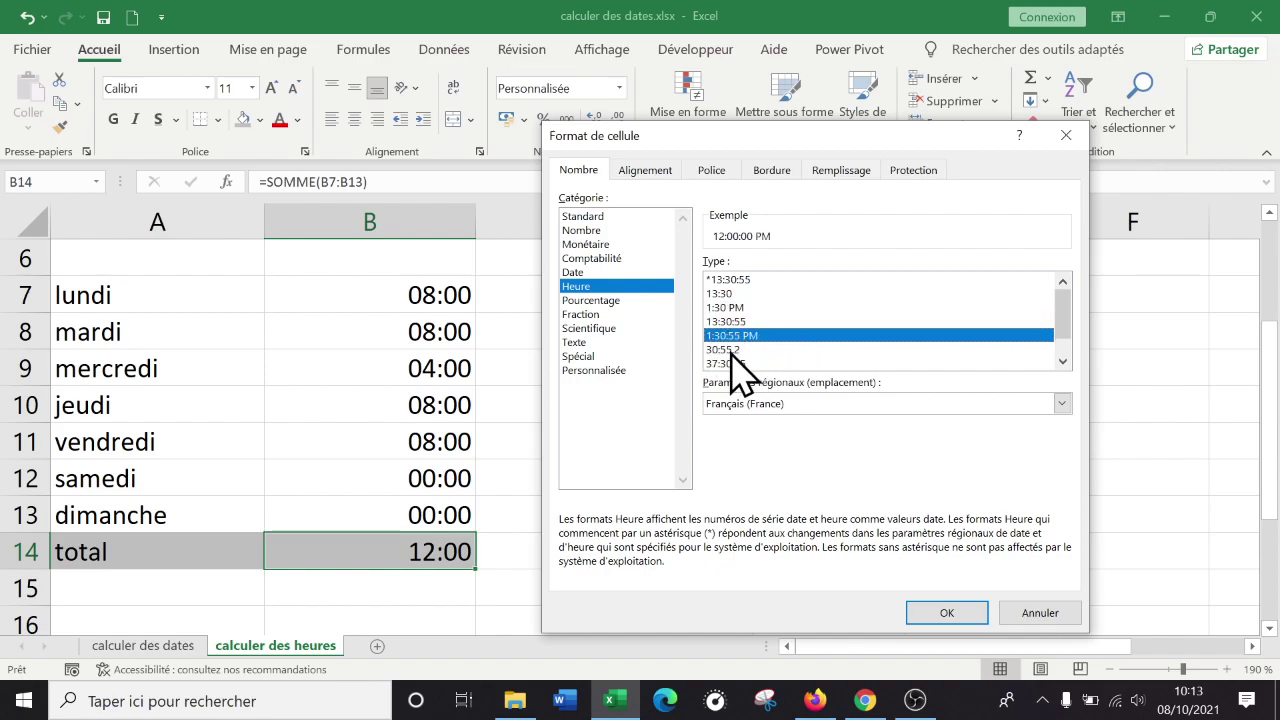
left_click(731, 350)
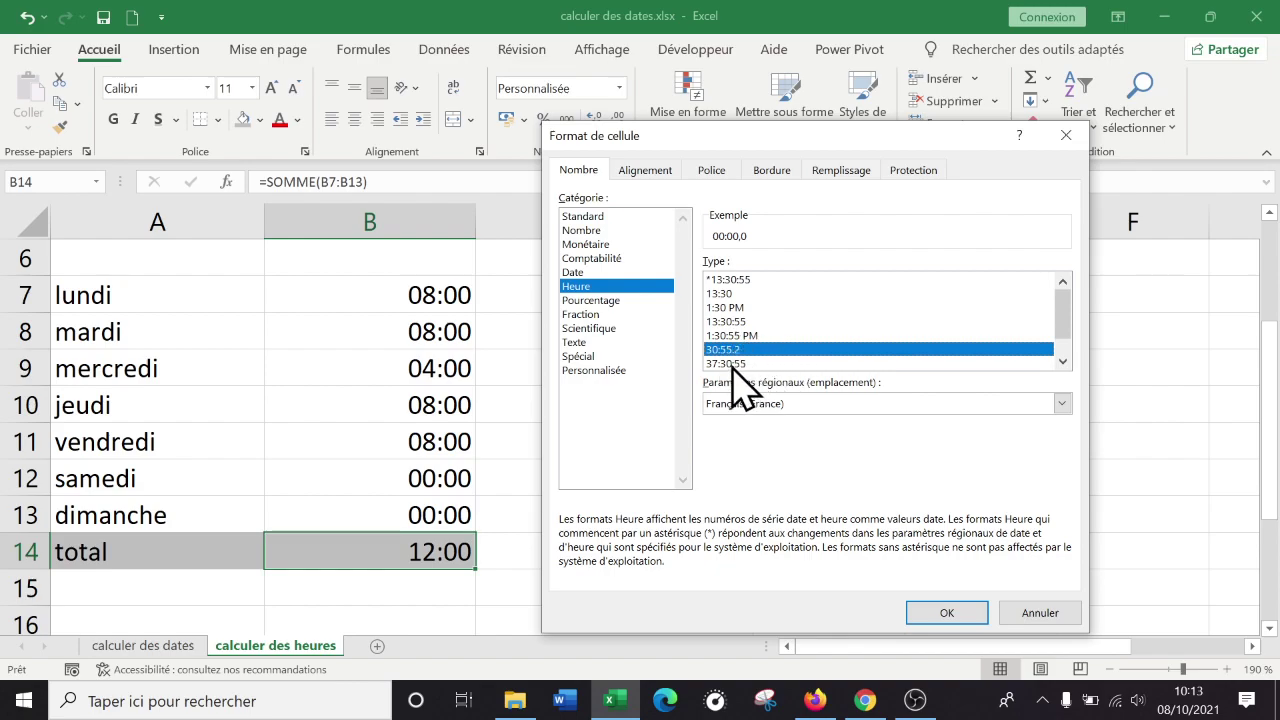
Step: Apply the Heure format type 37:30:55 to the total in cell B14
left_click(732, 364)
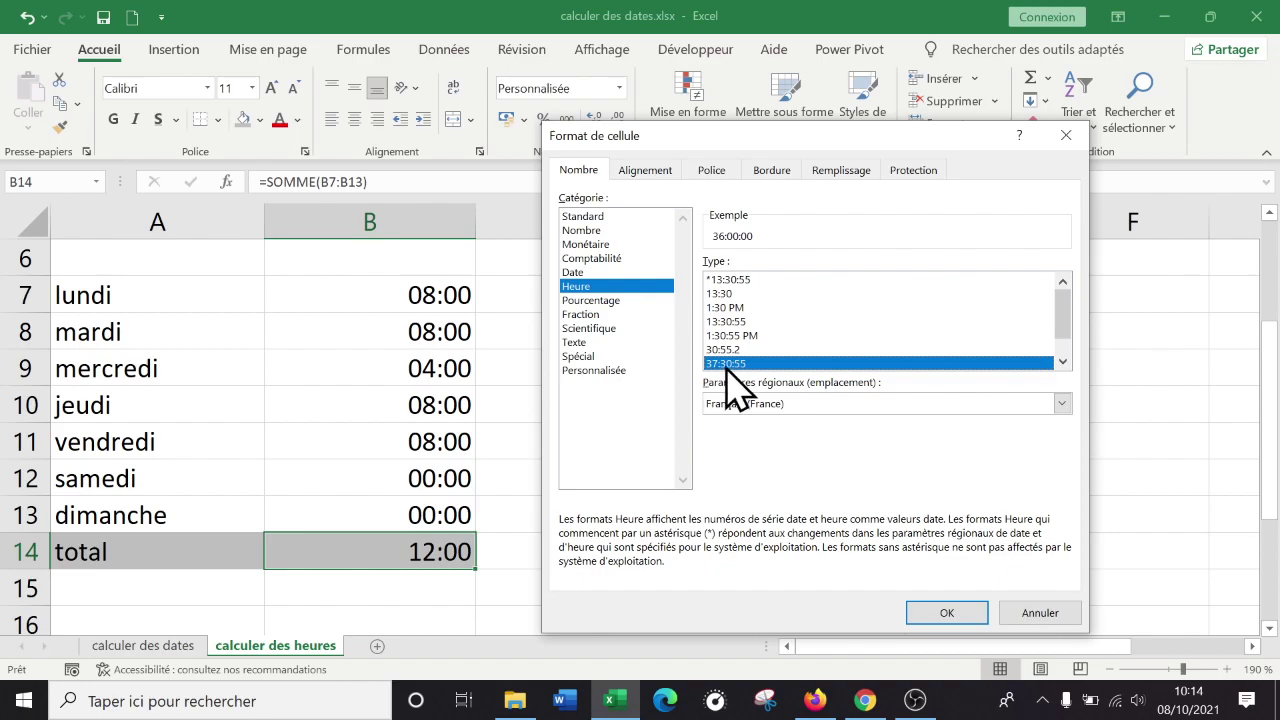
left_click(945, 614)
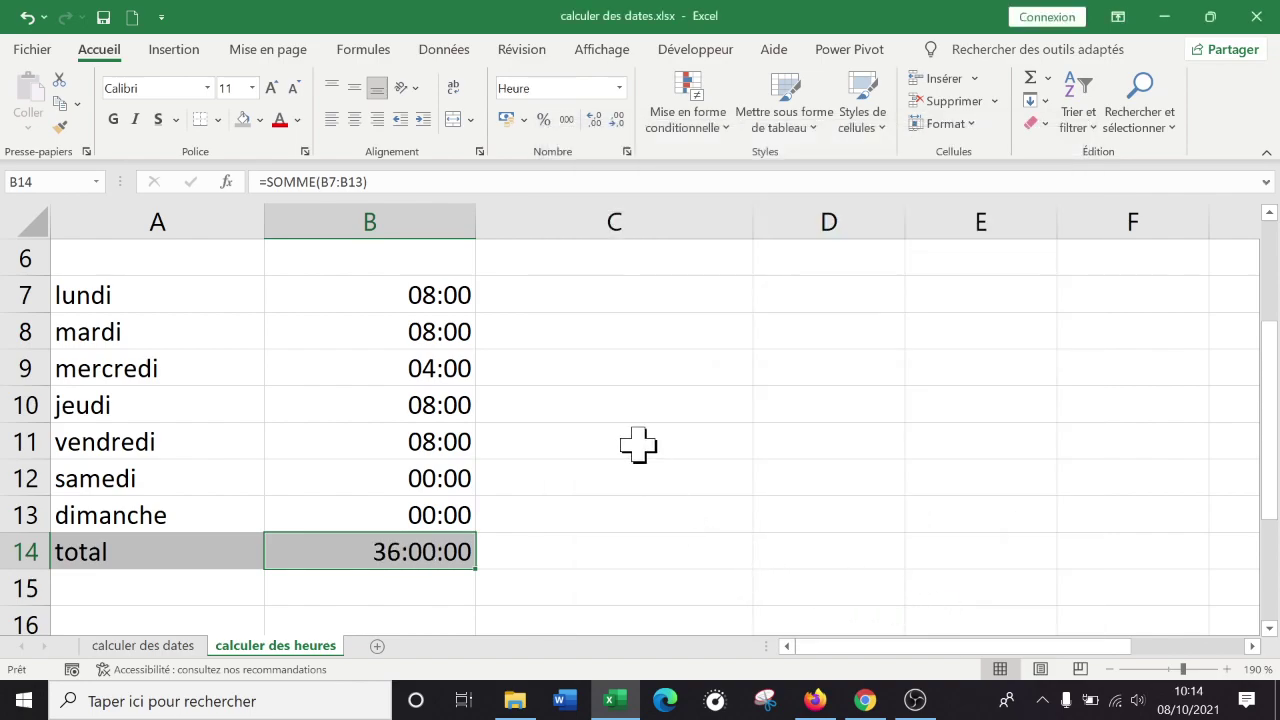
left_click(637, 444)
left_click(356, 558)
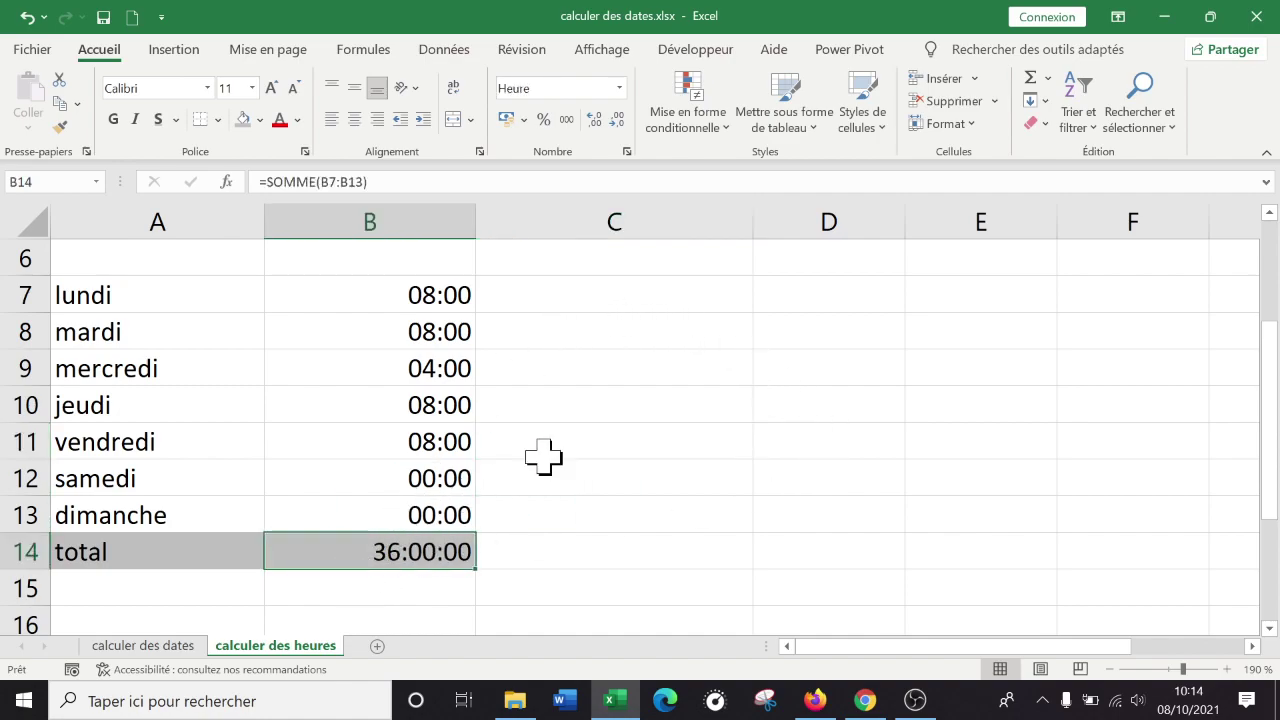
Step: Enter a duration of 12:32 for samedi in cell B12 and check the total in B14
left_click(432, 474)
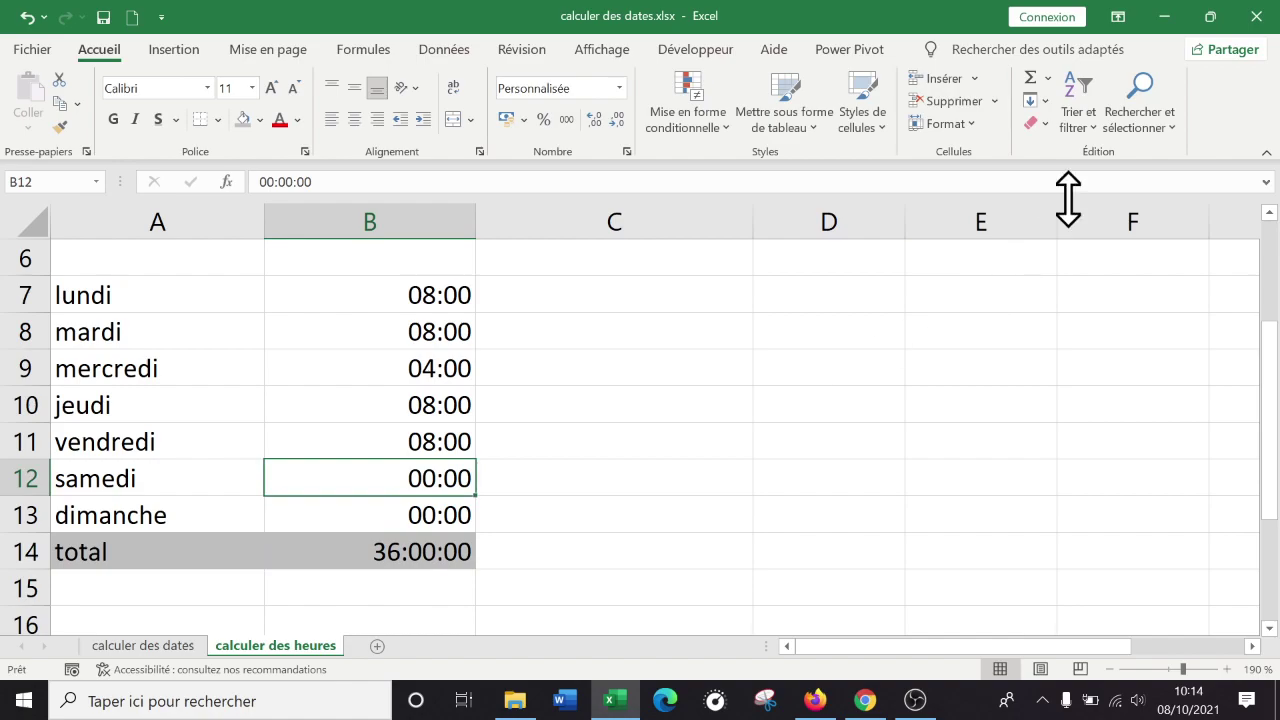
type("12:")
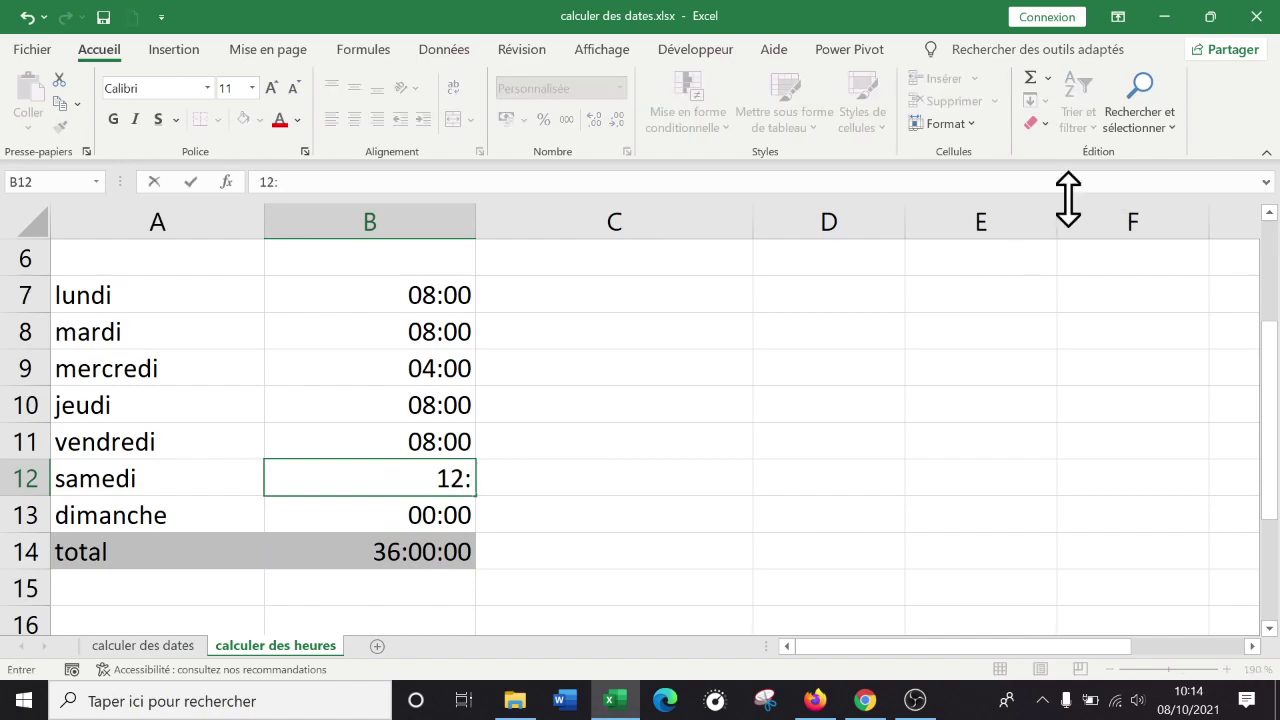
type("32")
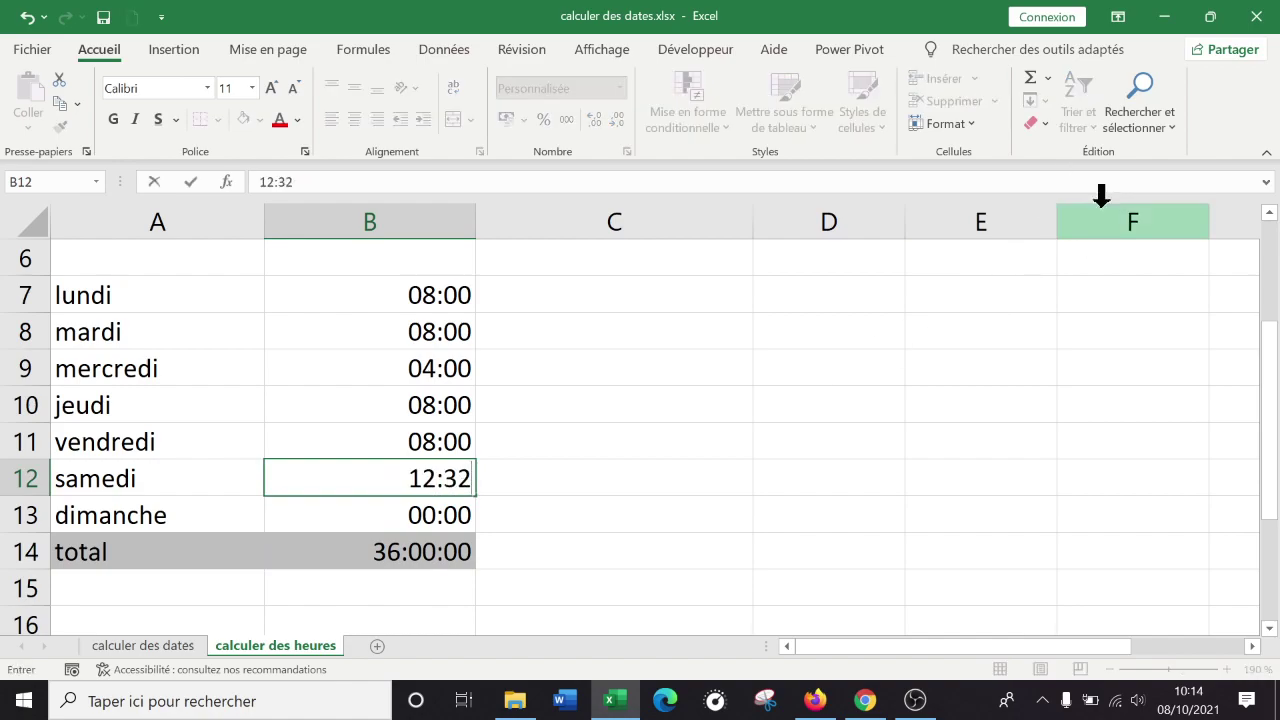
key("Return")
key("Down")
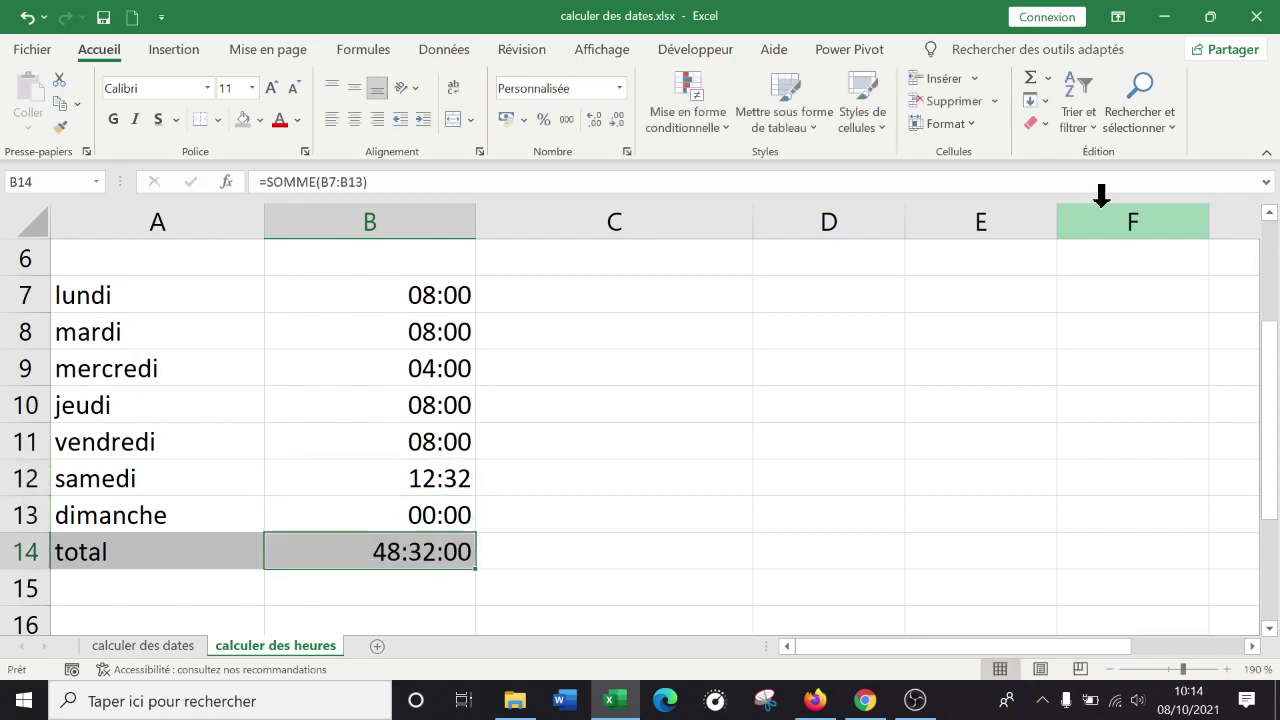
key("Down")
key("Up")
key("Down")
key("Up")
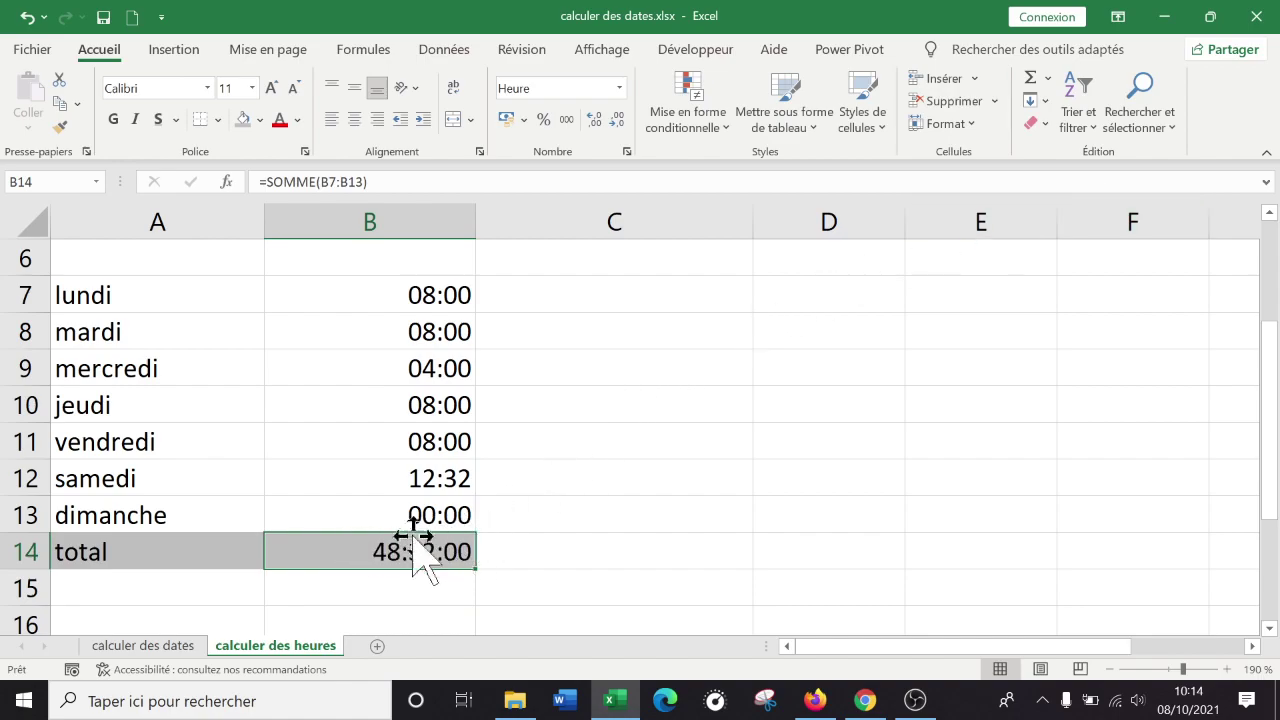
Step: Review the Heure format type assigned to the total in B14 and keep it as 37:30:55
left_click(686, 540)
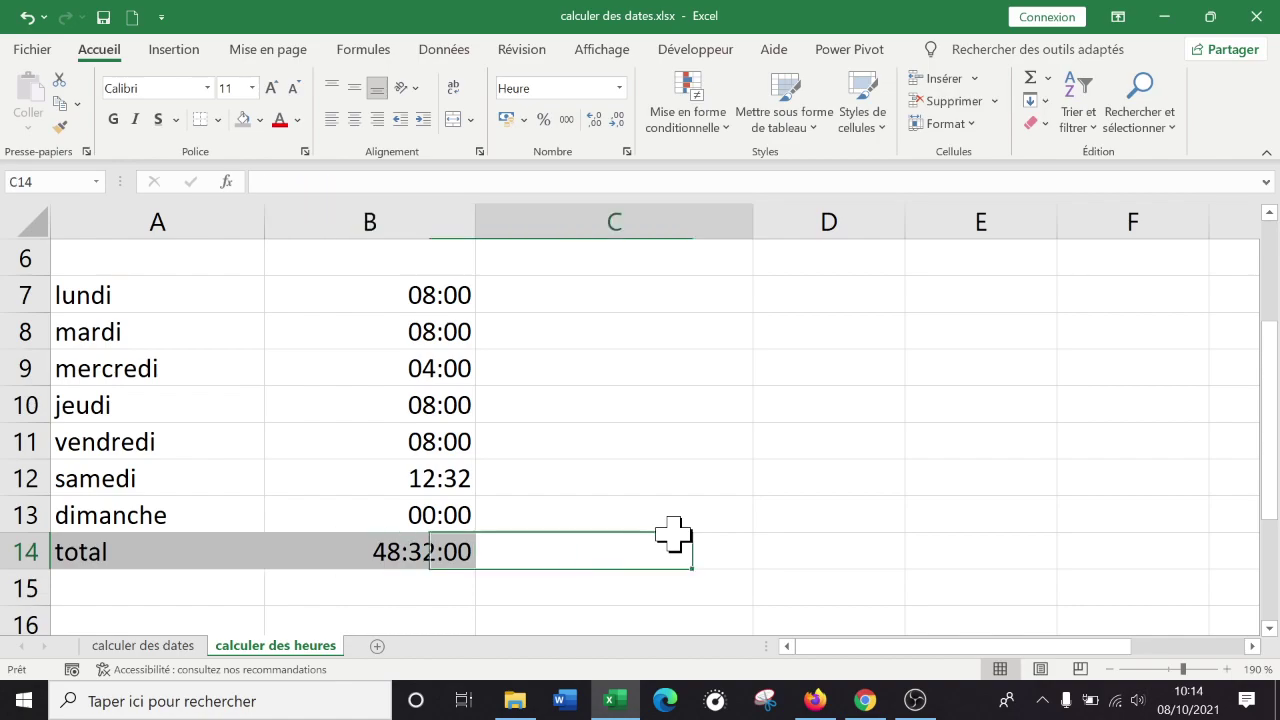
left_click(400, 550)
right_click(400, 550)
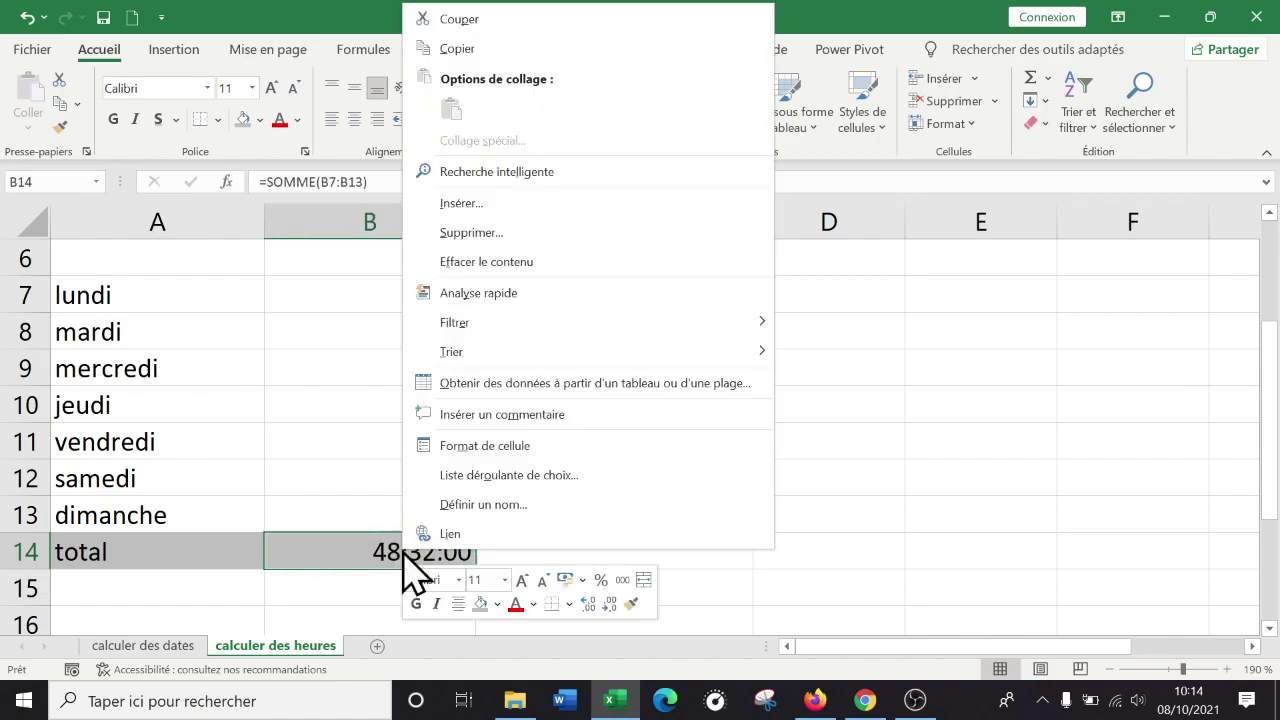
left_click(535, 447)
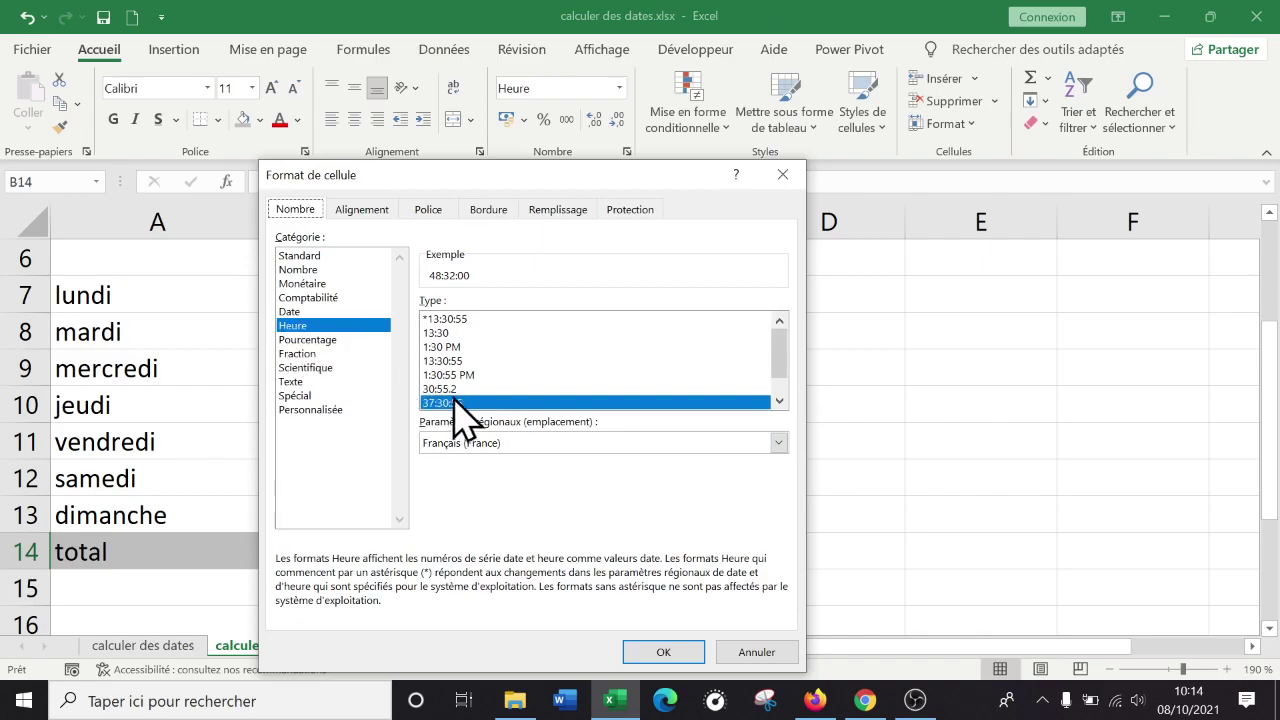
left_click(690, 657)
left_click(775, 512)
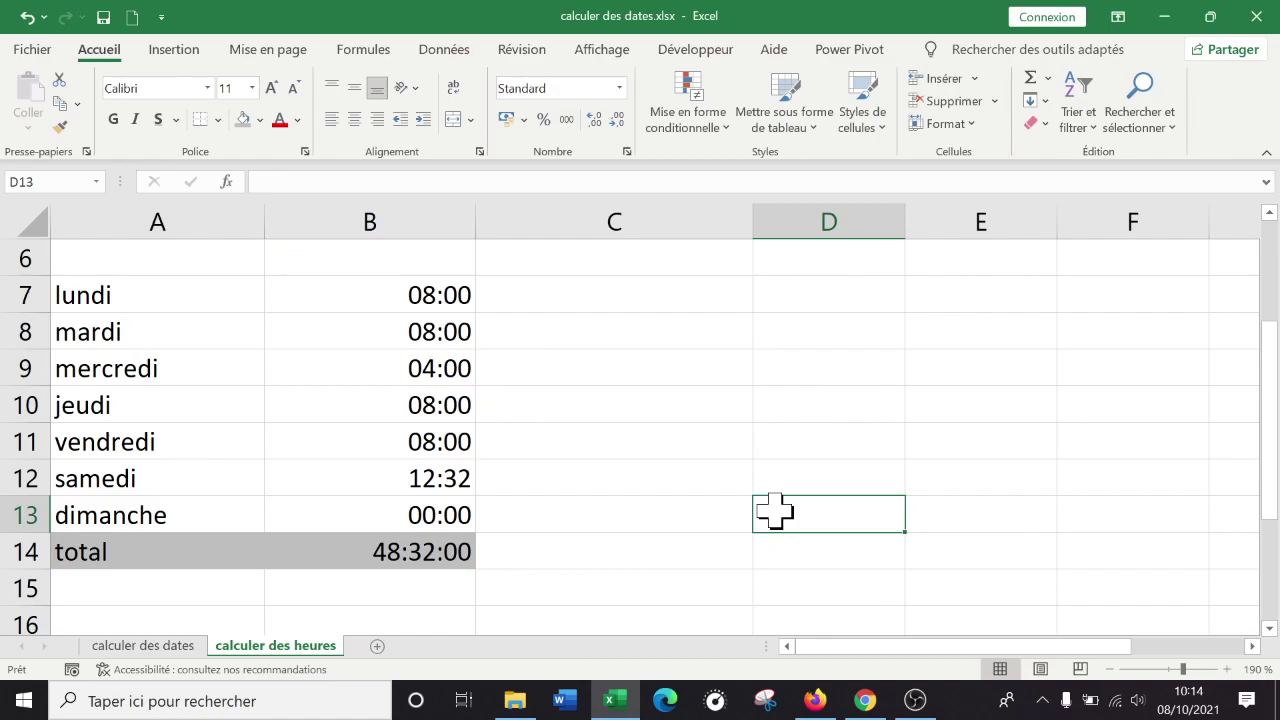